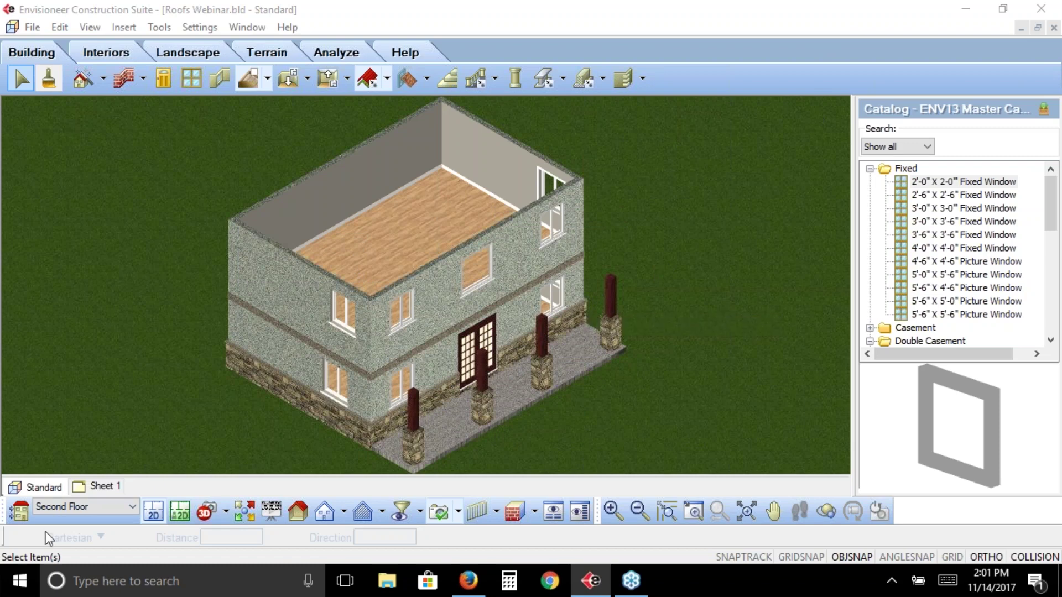
# In the 2D plan, place a 10/12 Slope Hip Roof - Shingles by perimeter over the second-floor walls at base height 18'-0".
pyautogui.click(154, 513)
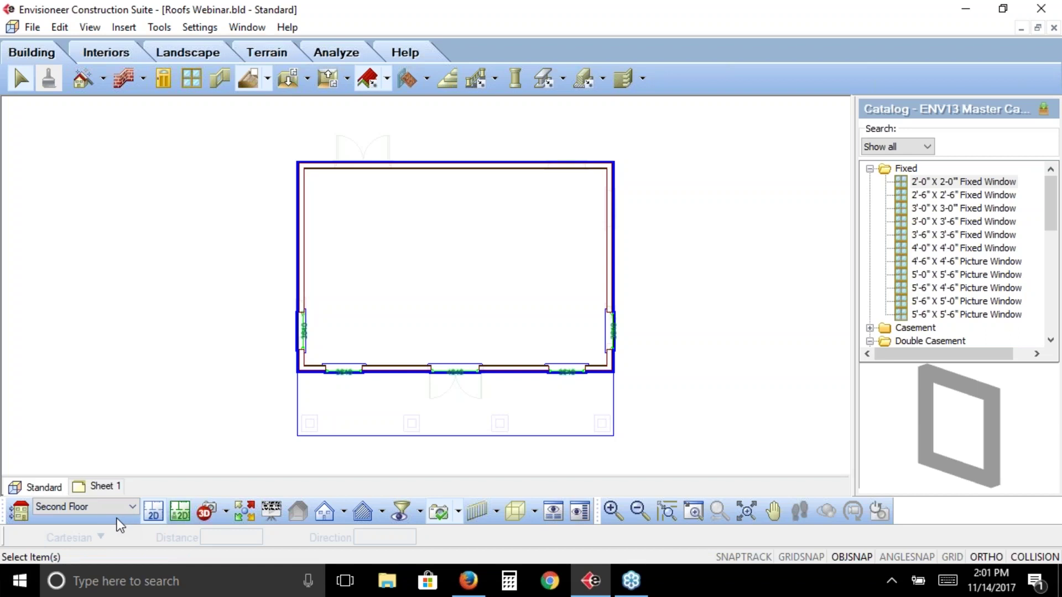
pyautogui.click(388, 79)
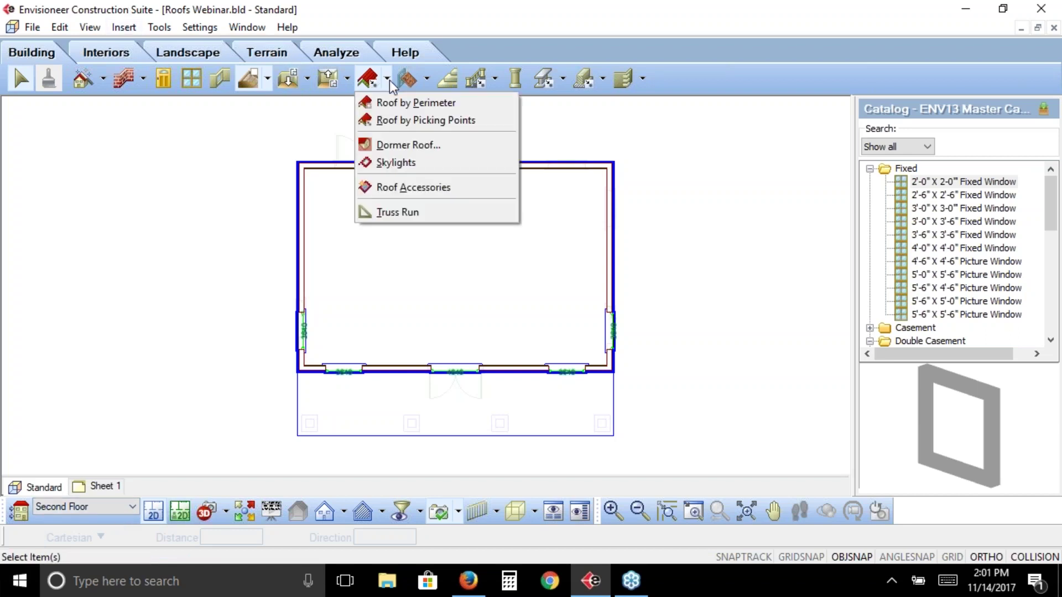
pyautogui.click(389, 104)
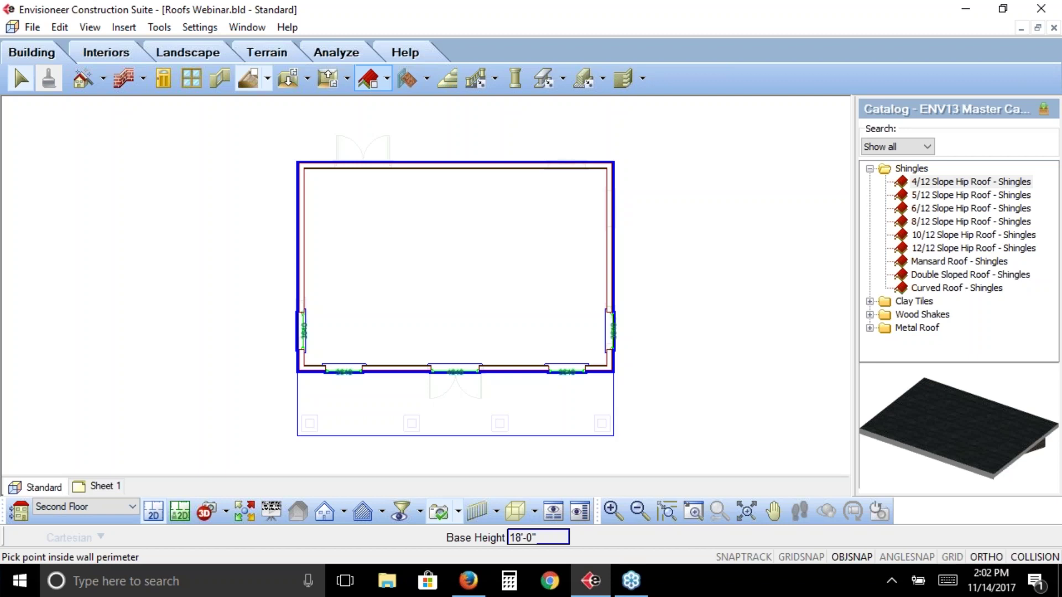
pyautogui.click(939, 239)
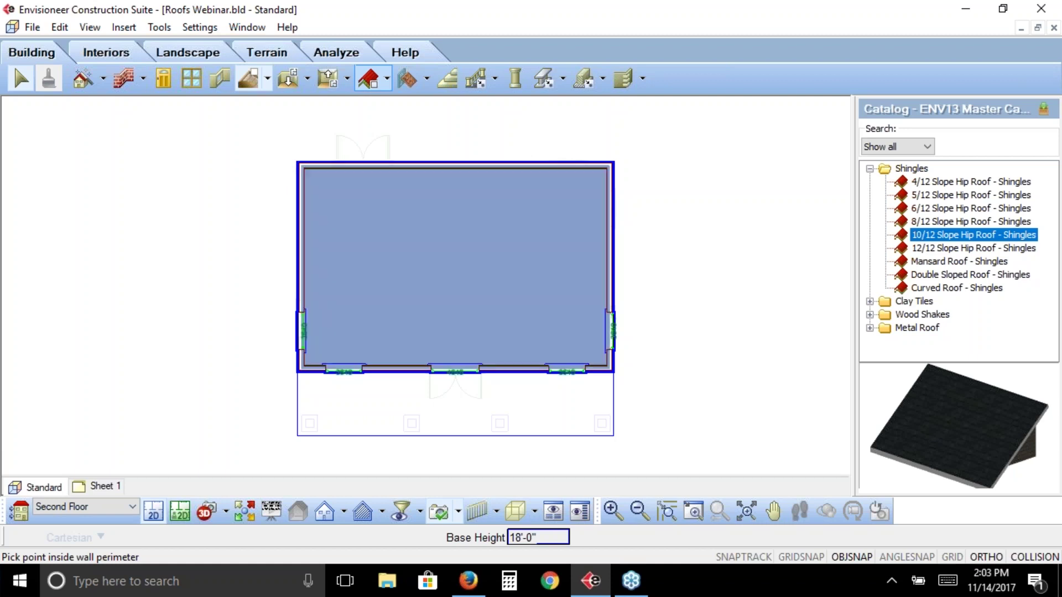
pyautogui.click(483, 223)
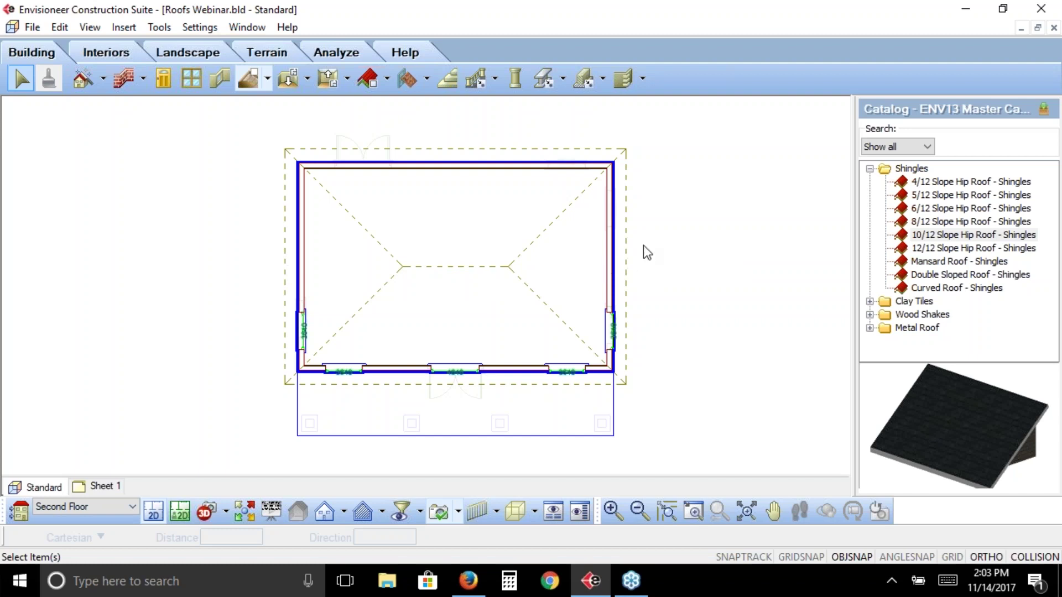
# Open the properties of the hip roof's two short end edges, look through the dimension parameters and set the slope value to 6.
pyautogui.click(284, 253)
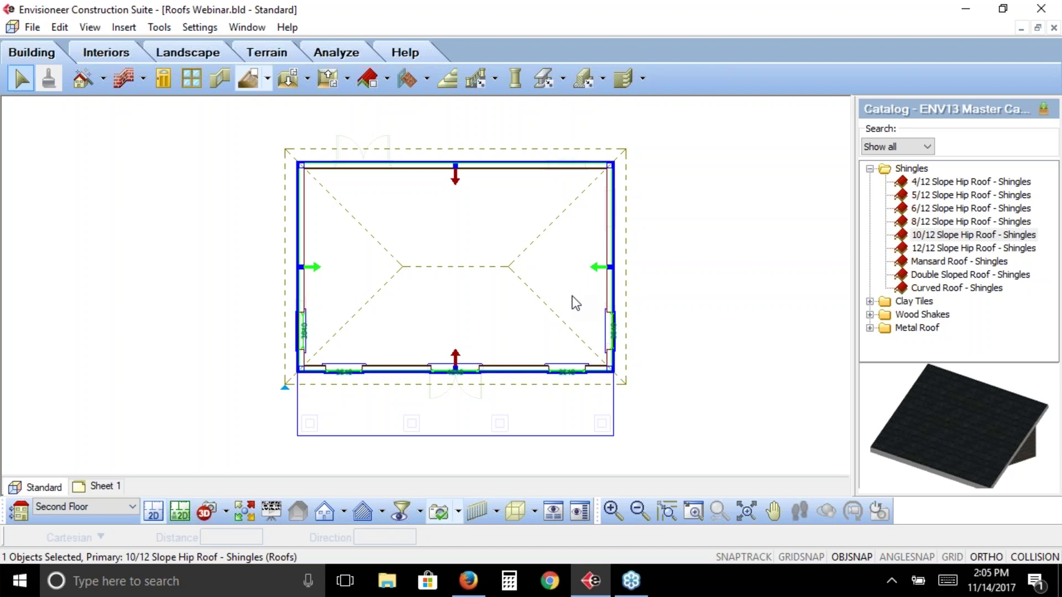
pyautogui.rightClick(651, 223)
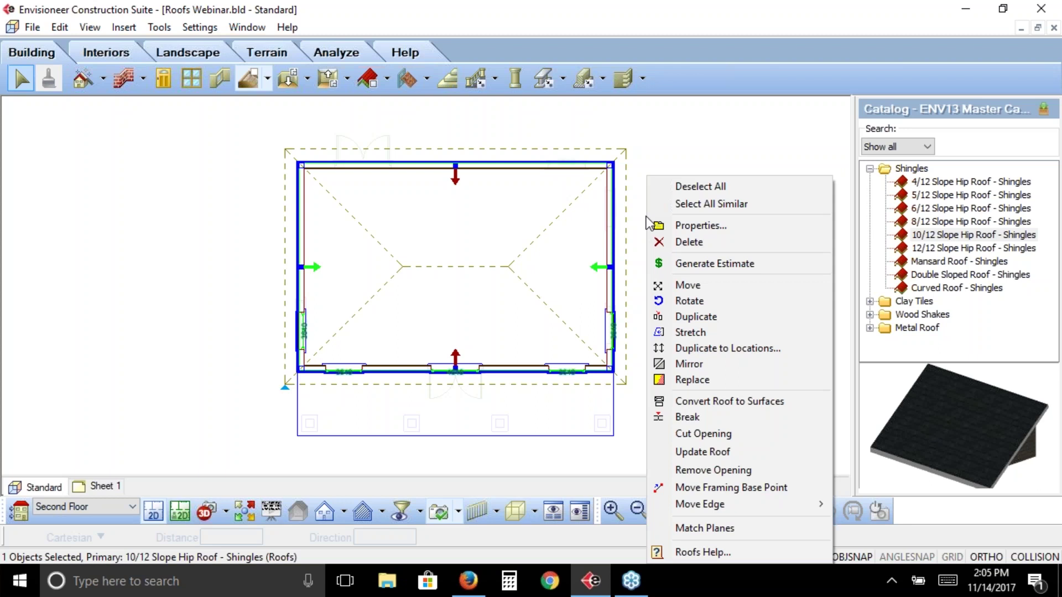
pyautogui.click(691, 230)
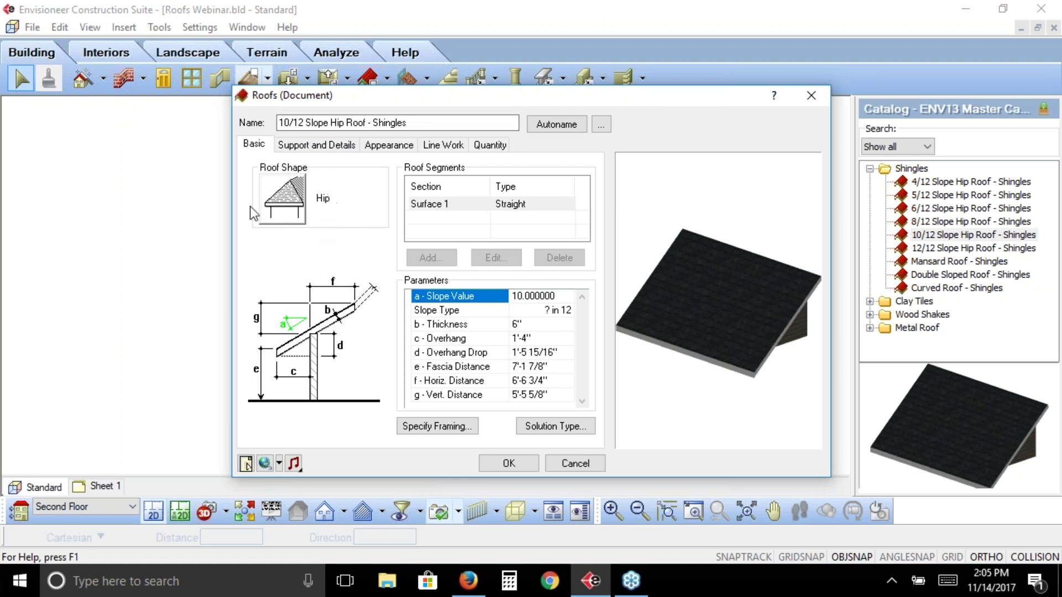
pyautogui.click(535, 342)
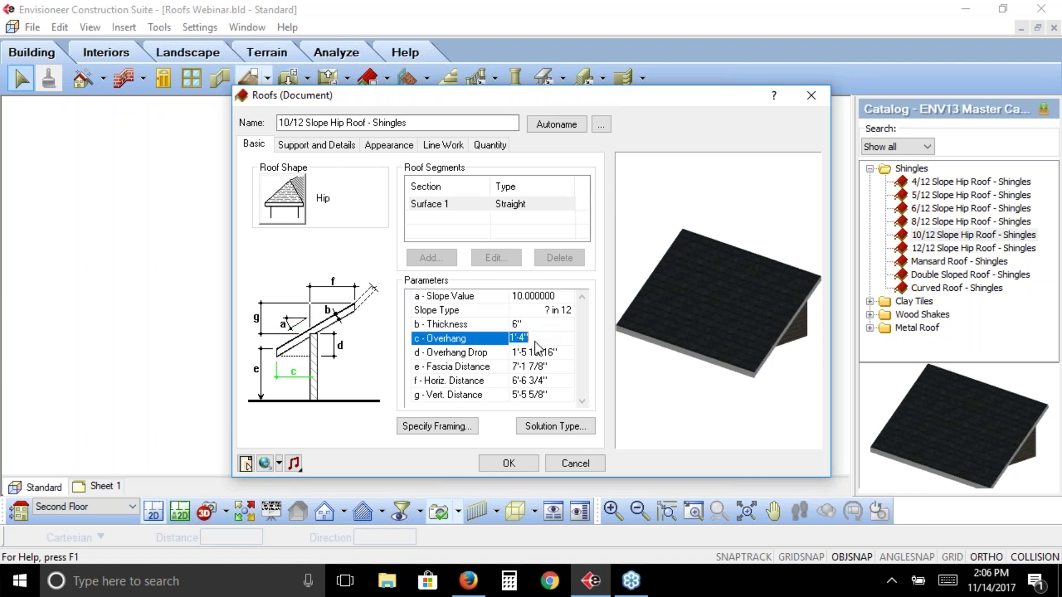
pyautogui.click(563, 353)
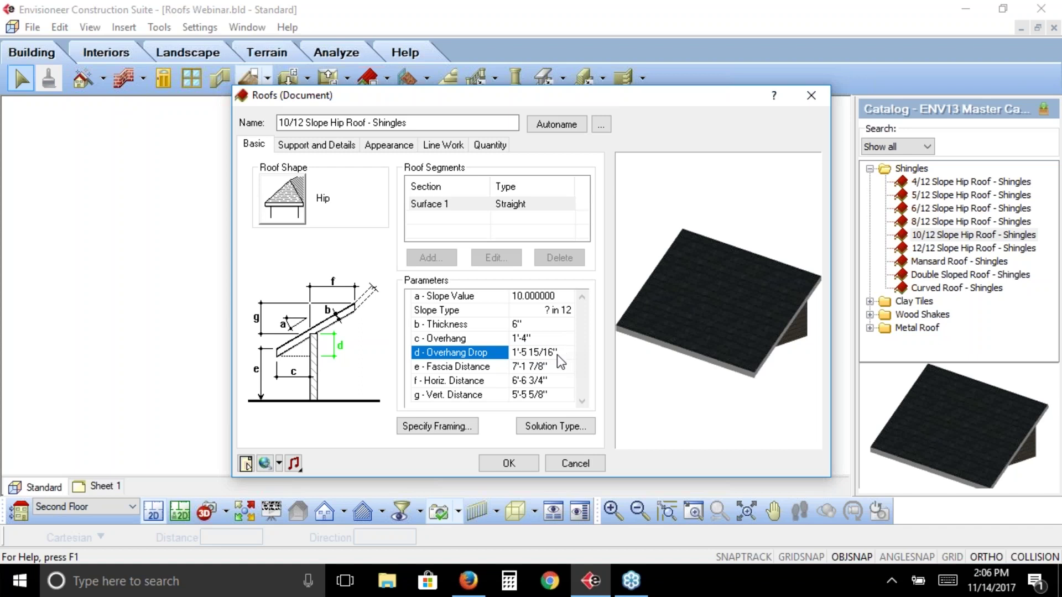
pyautogui.click(524, 367)
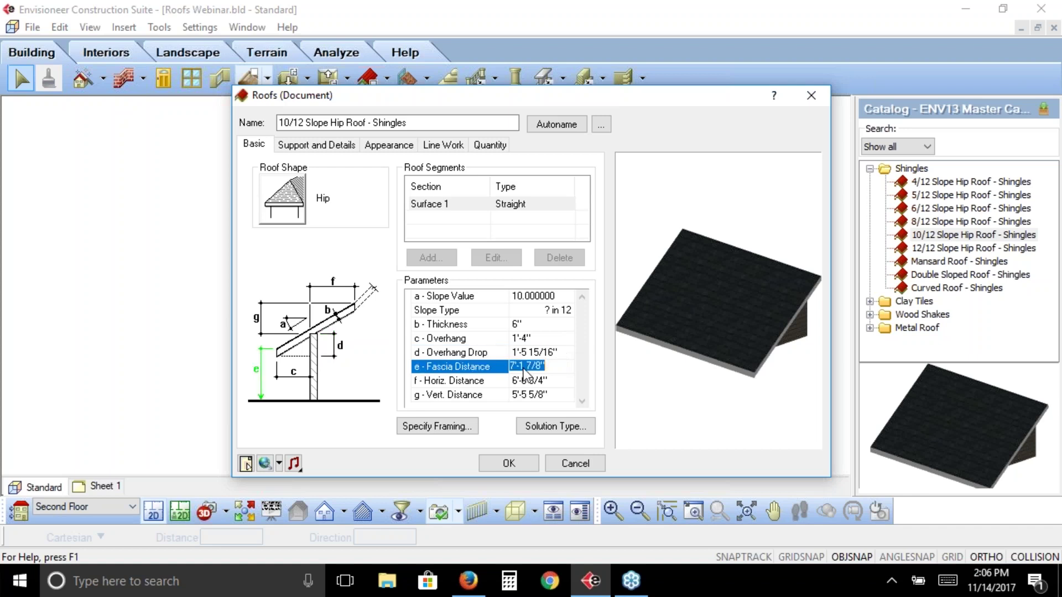
pyautogui.click(528, 382)
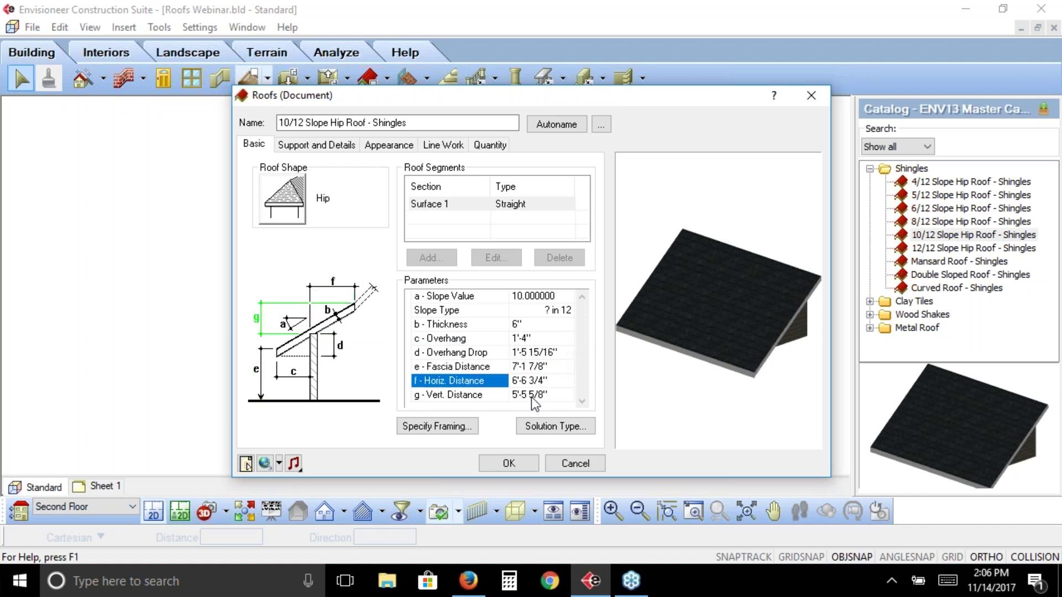
pyautogui.click(530, 394)
pyautogui.click(526, 297)
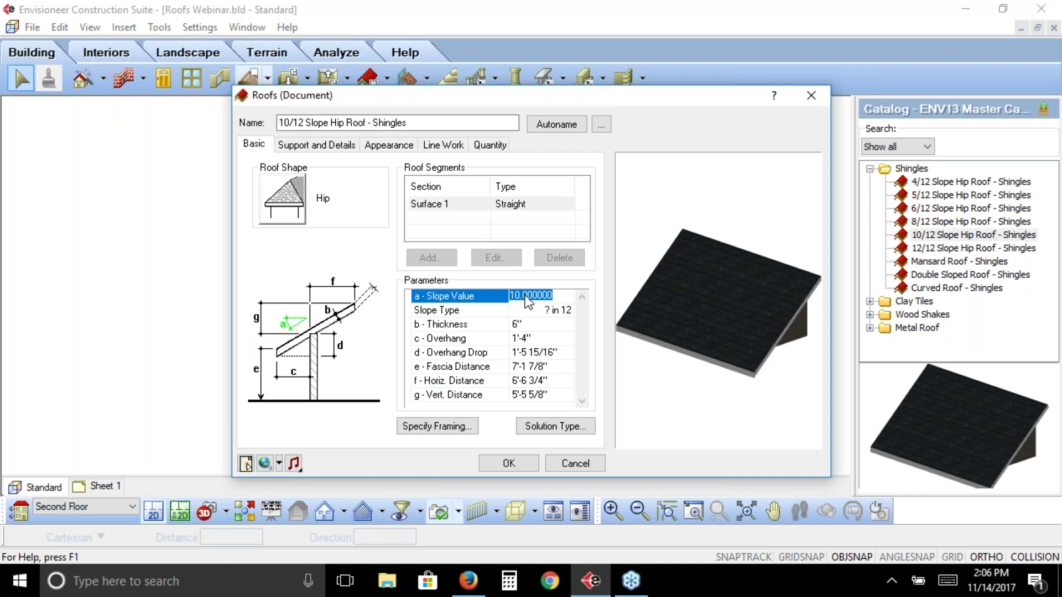
pyautogui.write('6')
pyautogui.press('Tab')
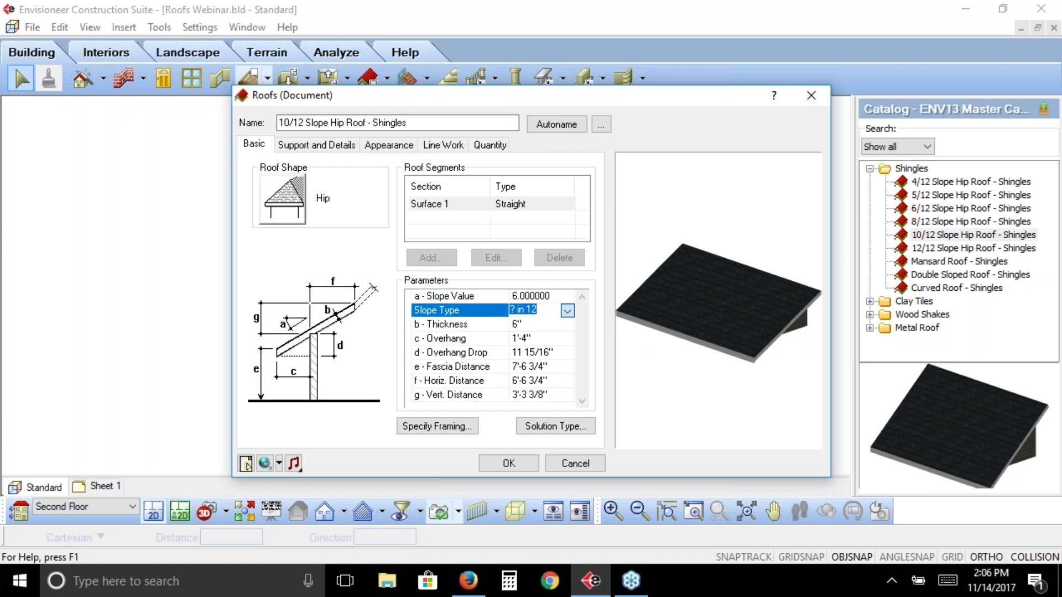
# Change the roof shape of the two selected end edges to Gable and move the settings aside to uncover the plan.
pyautogui.click(282, 198)
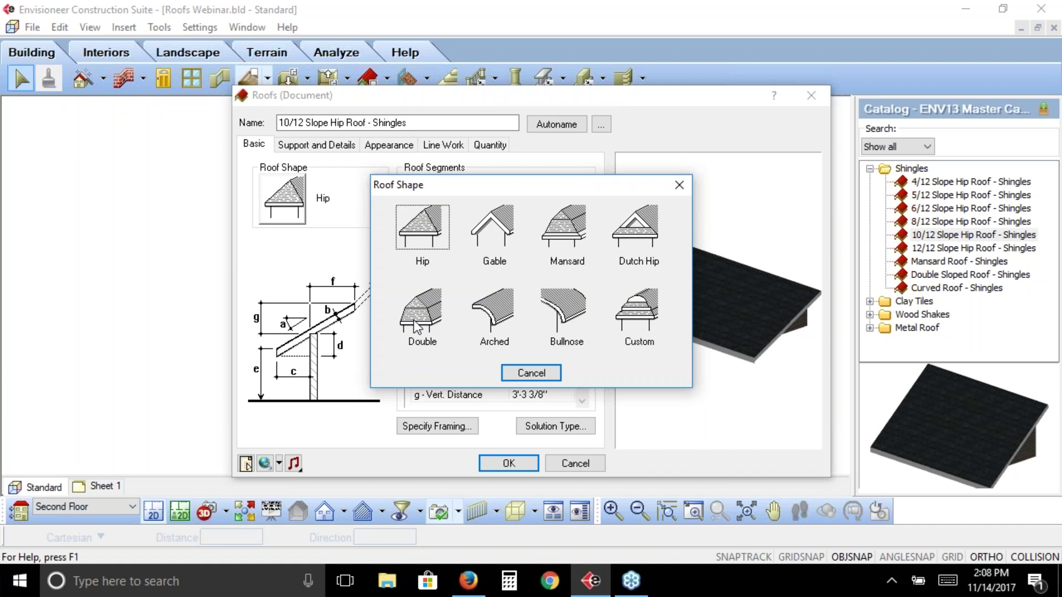
pyautogui.doubleClick(492, 234)
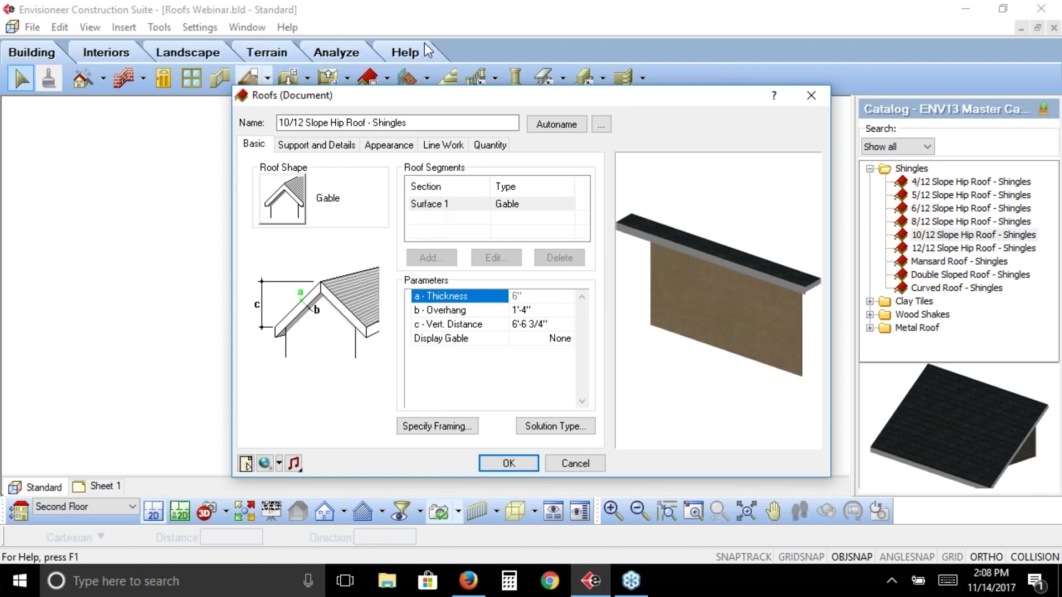
pyautogui.moveTo(431, 98); pyautogui.dragTo(674, 91)
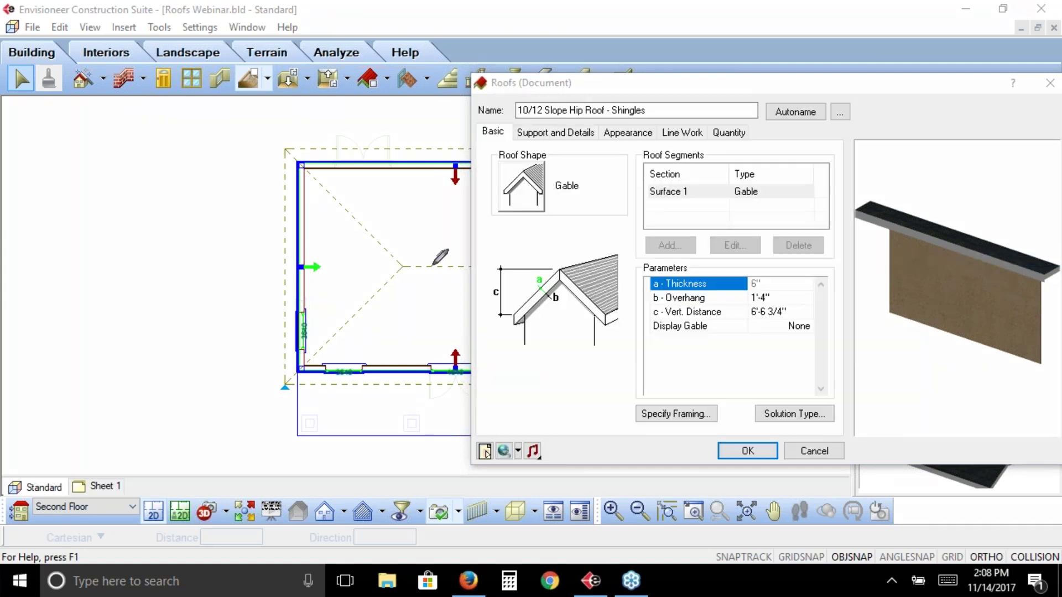
pyautogui.click(410, 265)
pyautogui.click(280, 271)
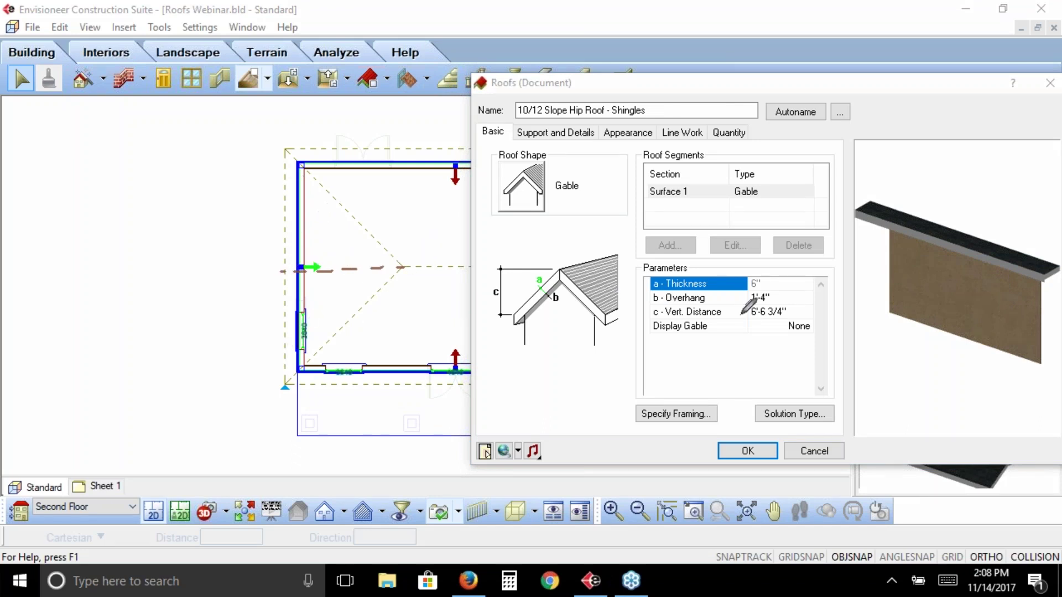
pyautogui.click(318, 151)
pyautogui.moveTo(316, 242); pyautogui.dragTo(327, 231)
pyautogui.moveTo(325, 362)
pyautogui.mouseDown()
pyautogui.moveTo(323, 286)
pyautogui.moveTo(332, 338)
pyautogui.moveTo(416, 322)
pyautogui.moveTo(450, 379)
pyautogui.moveTo(424, 344)
pyautogui.mouseUp()
pyautogui.moveTo(329, 166)
pyautogui.mouseDown()
pyautogui.moveTo(446, 194)
pyautogui.moveTo(452, 163)
pyautogui.moveTo(457, 203)
pyautogui.mouseUp()
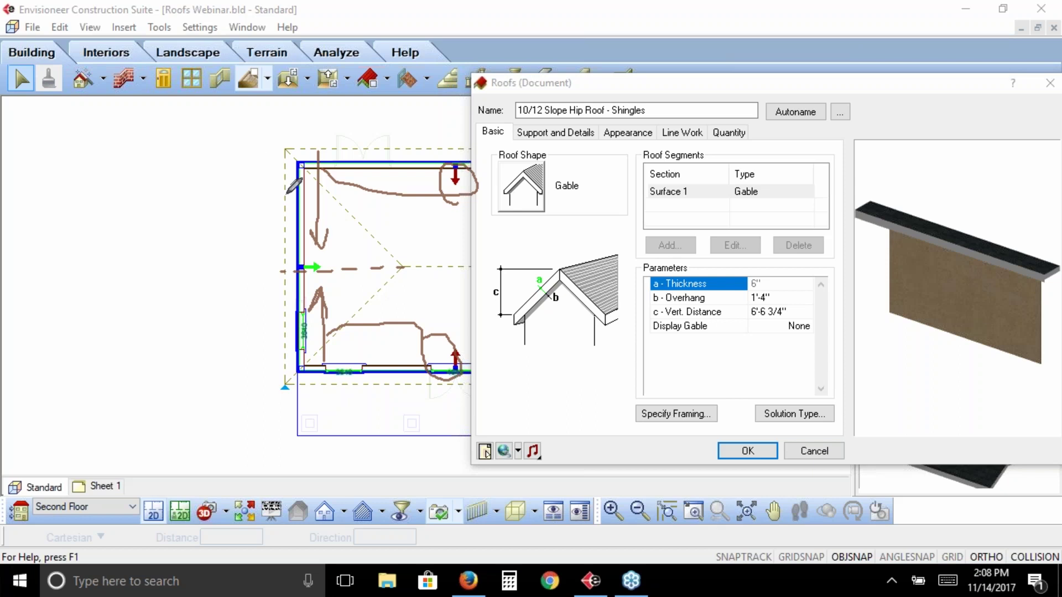
pyautogui.moveTo(284, 201); pyautogui.dragTo(304, 199)
pyautogui.press('Escape')
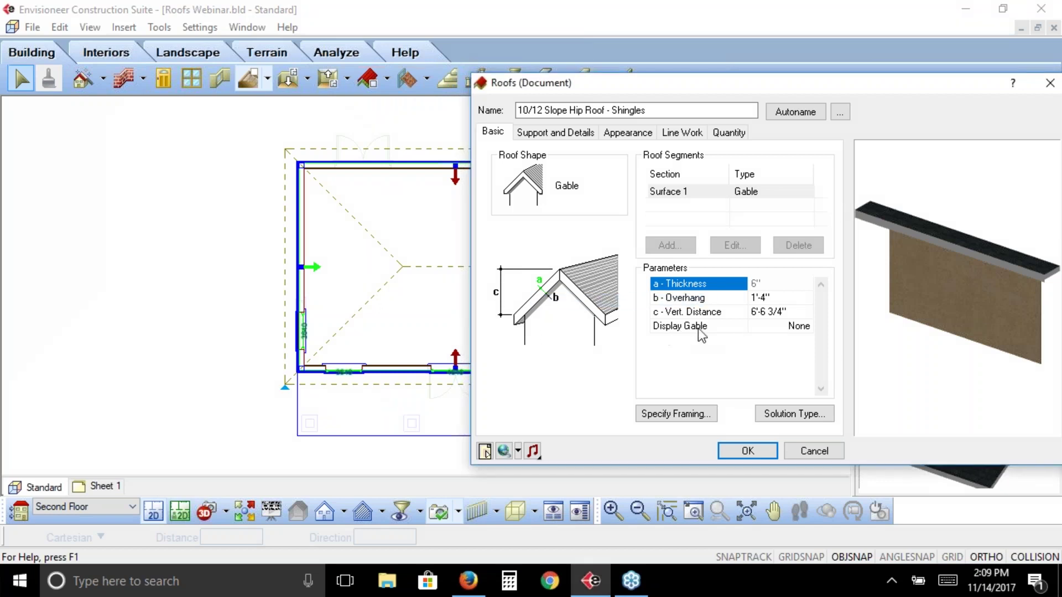
pyautogui.click(1051, 223)
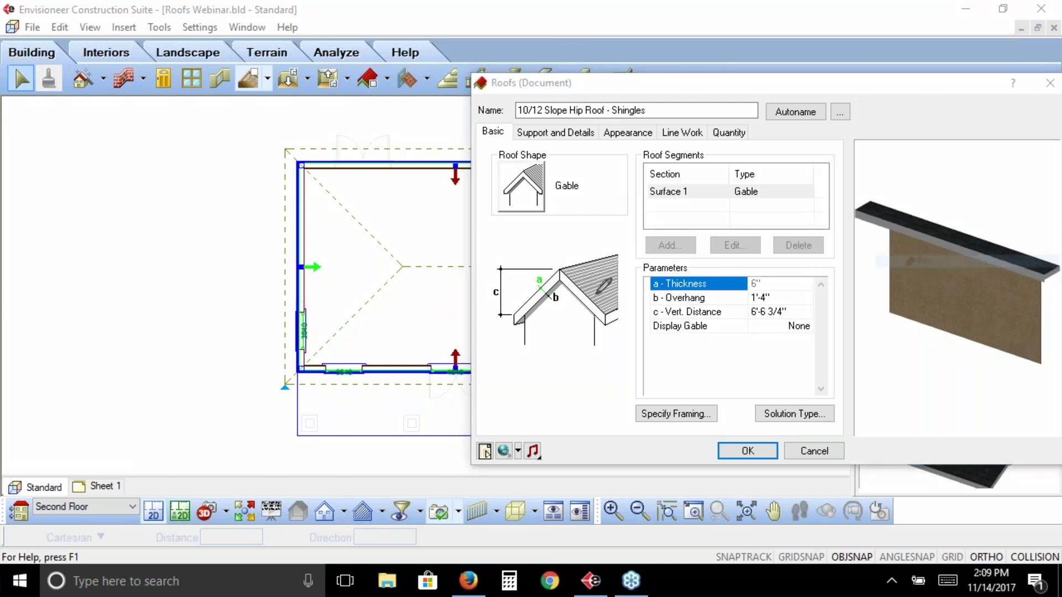
pyautogui.moveTo(545, 317)
pyautogui.mouseDown()
pyautogui.moveTo(597, 316)
pyautogui.moveTo(561, 279)
pyautogui.moveTo(522, 320)
pyautogui.mouseUp()
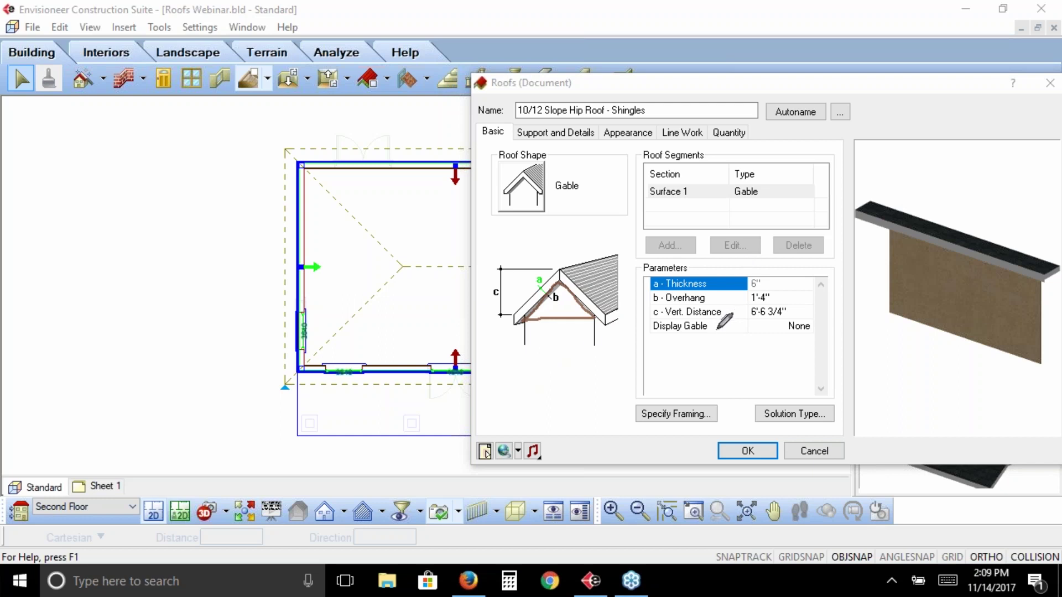
pyautogui.moveTo(791, 340)
pyautogui.mouseDown()
pyautogui.moveTo(814, 320)
pyautogui.moveTo(798, 317)
pyautogui.moveTo(788, 318)
pyautogui.moveTo(814, 331)
pyautogui.mouseUp()
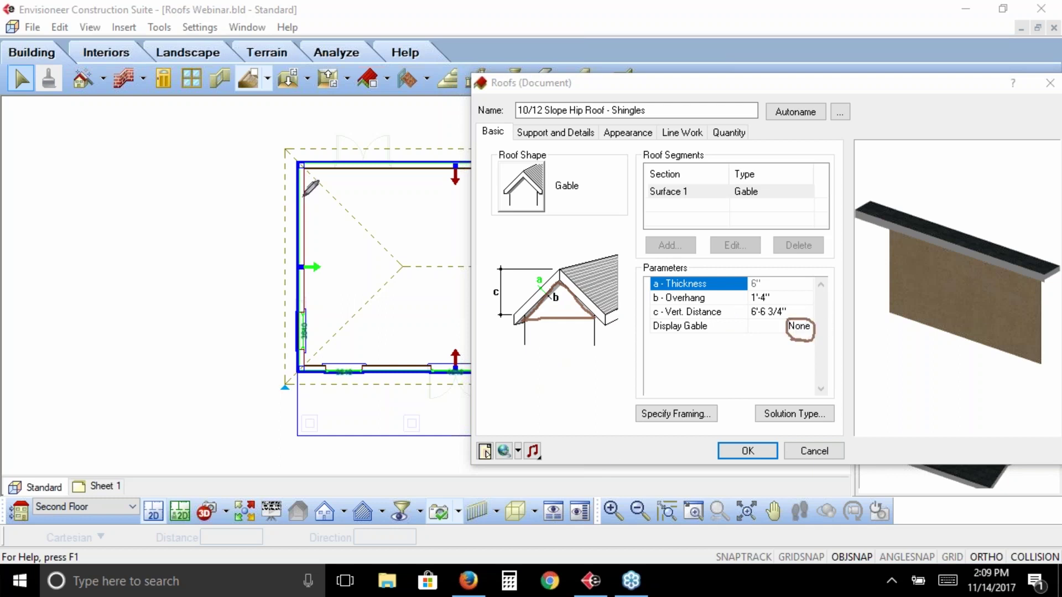
pyautogui.moveTo(304, 203)
pyautogui.mouseDown()
pyautogui.moveTo(296, 328)
pyautogui.moveTo(320, 351)
pyautogui.moveTo(321, 176)
pyautogui.moveTo(311, 159)
pyautogui.moveTo(288, 176)
pyautogui.mouseUp()
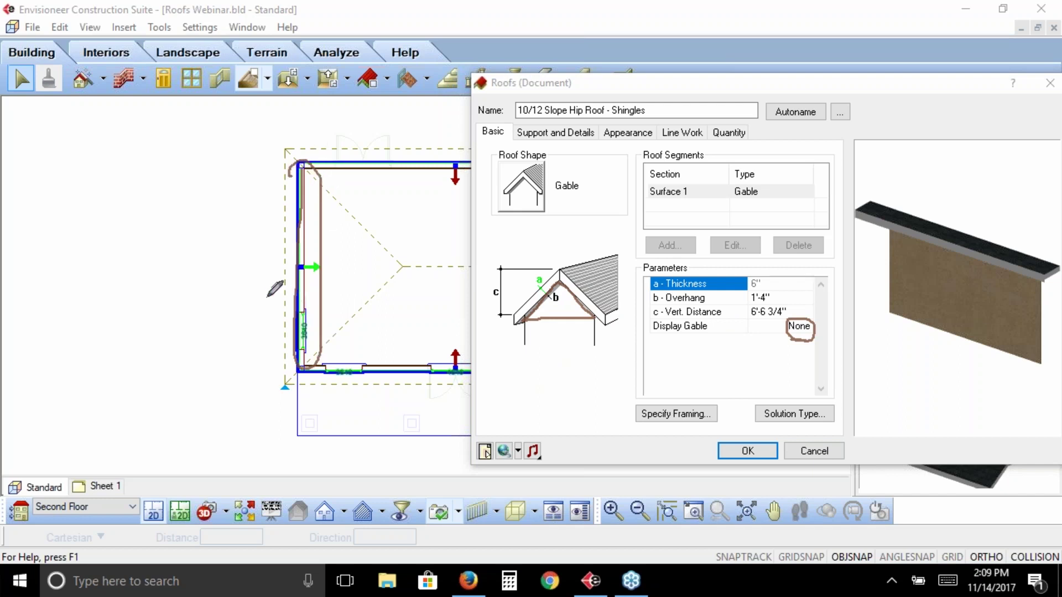
pyautogui.moveTo(61, 369)
pyautogui.mouseDown()
pyautogui.moveTo(71, 292)
pyautogui.moveTo(132, 230)
pyautogui.moveTo(174, 284)
pyautogui.moveTo(167, 374)
pyautogui.moveTo(62, 370)
pyautogui.mouseUp()
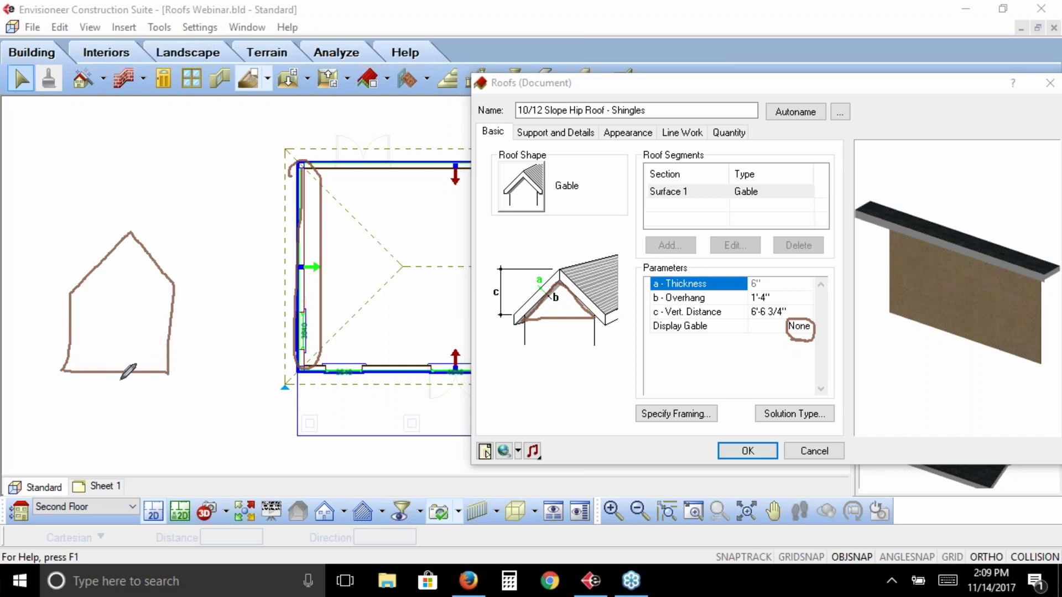
pyautogui.moveTo(301, 320)
pyautogui.mouseDown()
pyautogui.moveTo(187, 316)
pyautogui.moveTo(196, 327)
pyautogui.moveTo(199, 315)
pyautogui.moveTo(220, 314)
pyautogui.mouseUp()
pyautogui.moveTo(214, 314)
pyautogui.mouseDown()
pyautogui.moveTo(213, 330)
pyautogui.moveTo(228, 312)
pyautogui.mouseUp()
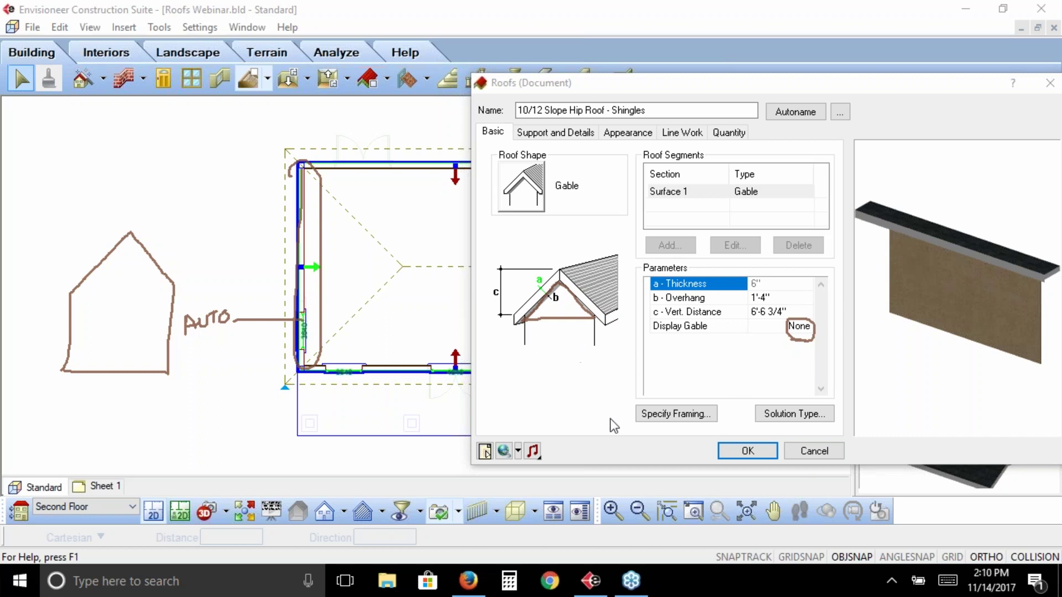
pyautogui.hotkey('ctrl', 'shift', 'c')
pyautogui.hotkey('ctrl', 'shift', 'n')
# Review the Display Gable options, keep None, and apply the gable shape to the two end edges.
pyautogui.click(805, 327)
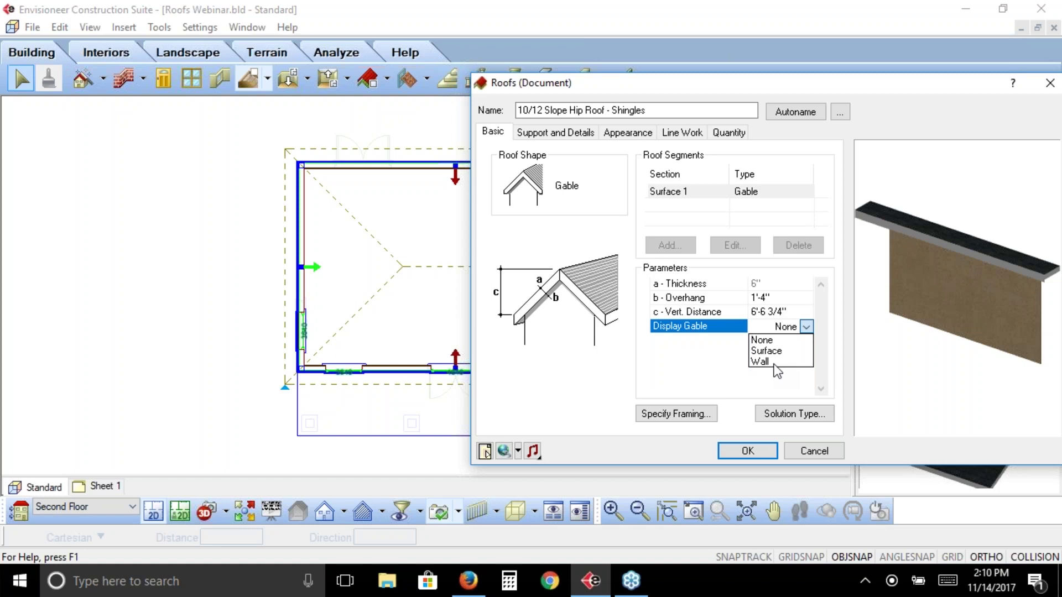
pyautogui.click(688, 347)
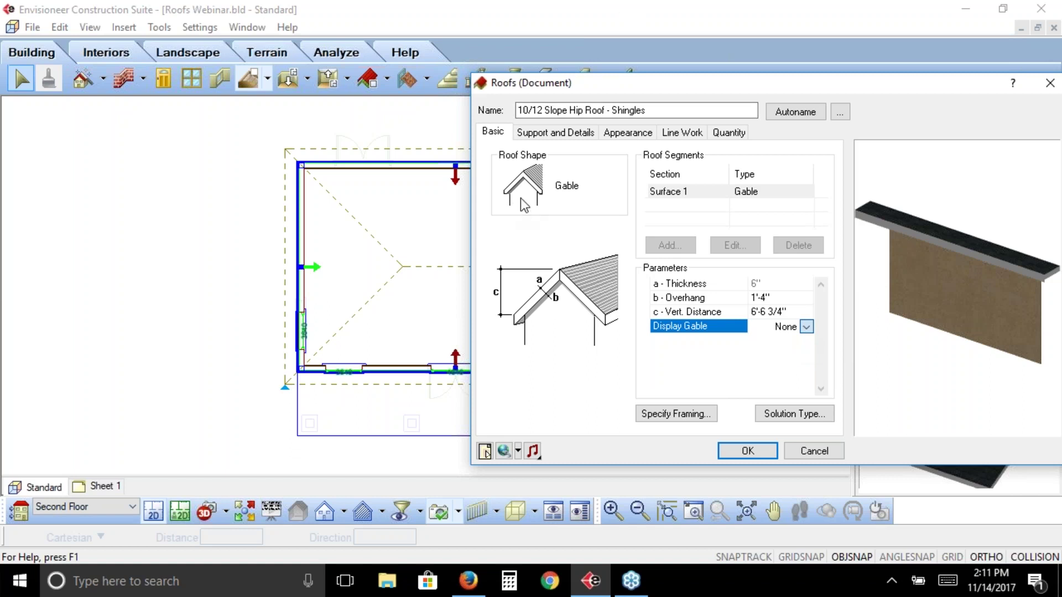
pyautogui.click(743, 451)
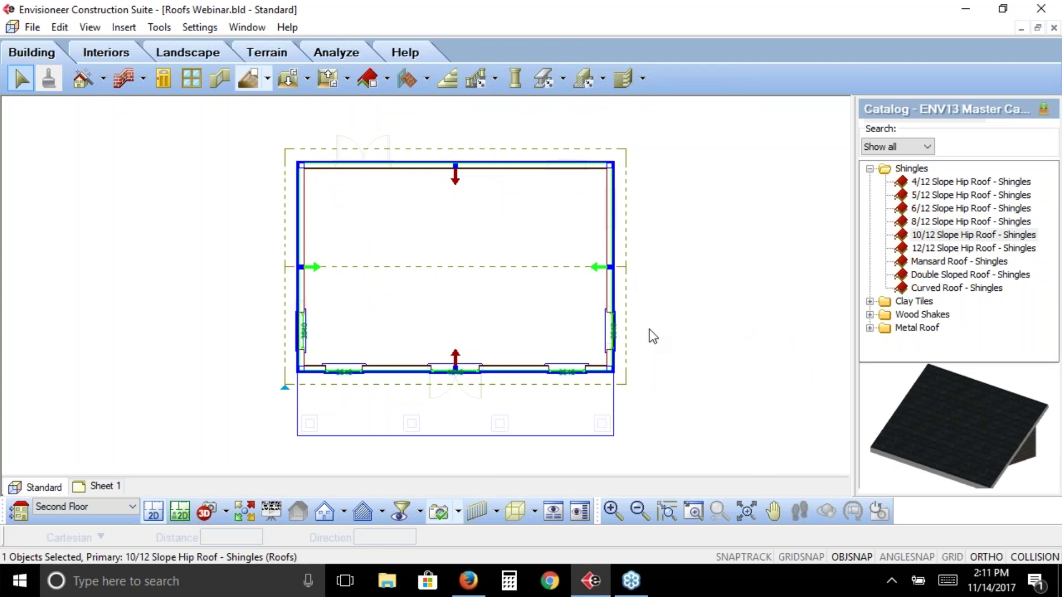
# Check the gabled roof on the house in 3D and return to the 2D floor plan.
pyautogui.click(245, 521)
pyautogui.click(501, 316)
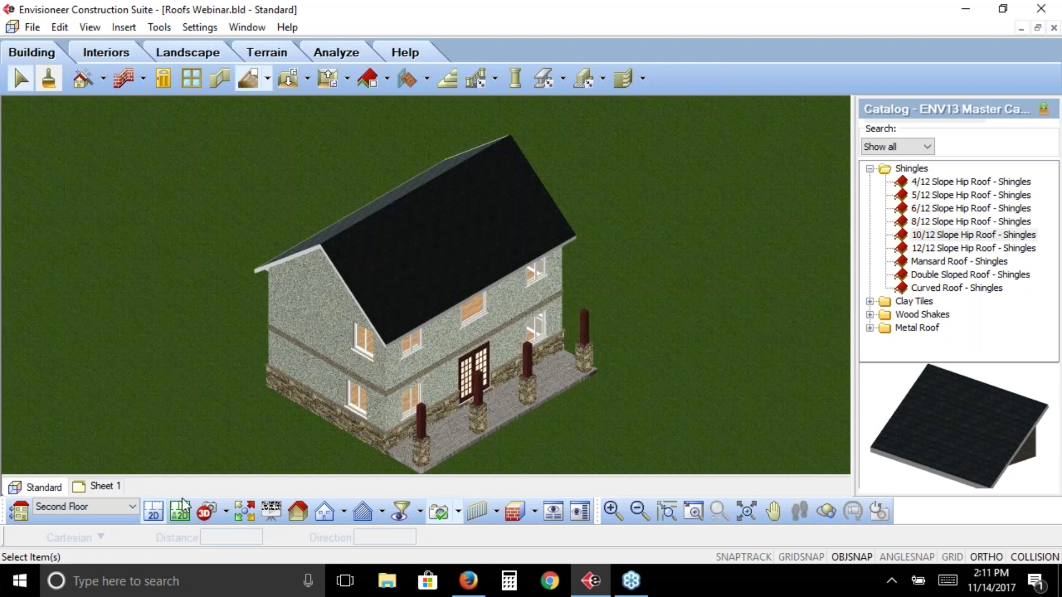
pyautogui.click(162, 508)
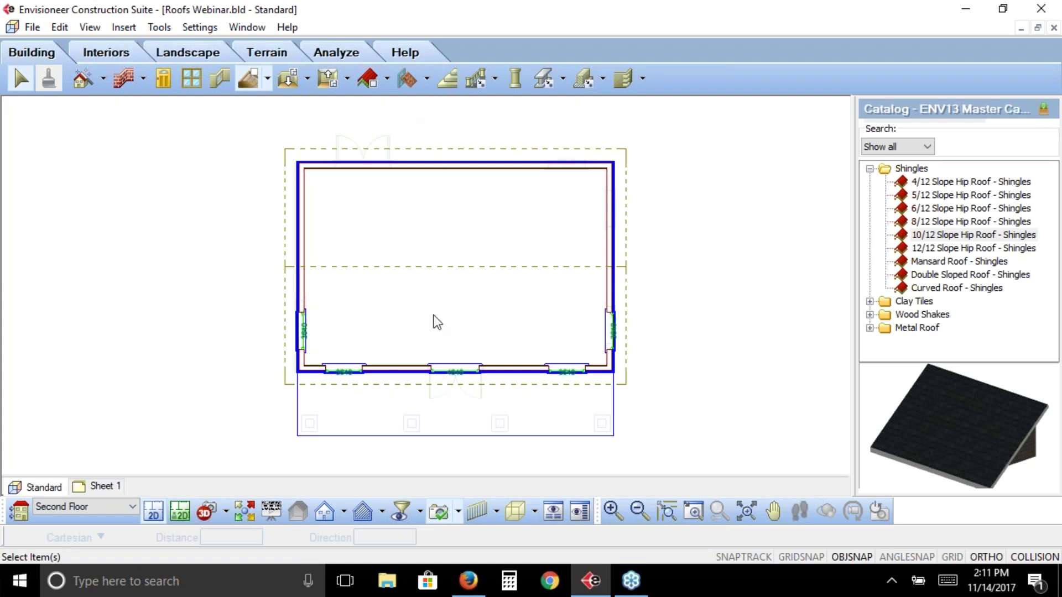
# Open the properties of the roof's rear edge, opposite the porch, and show its support and detail settings.
pyautogui.click(423, 150)
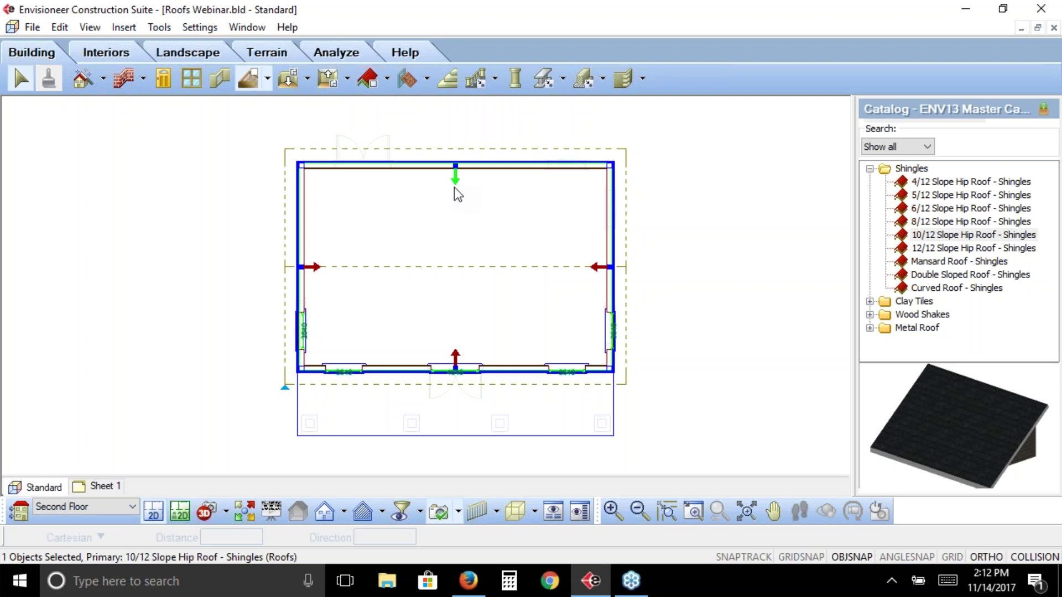
pyautogui.rightClick(453, 187)
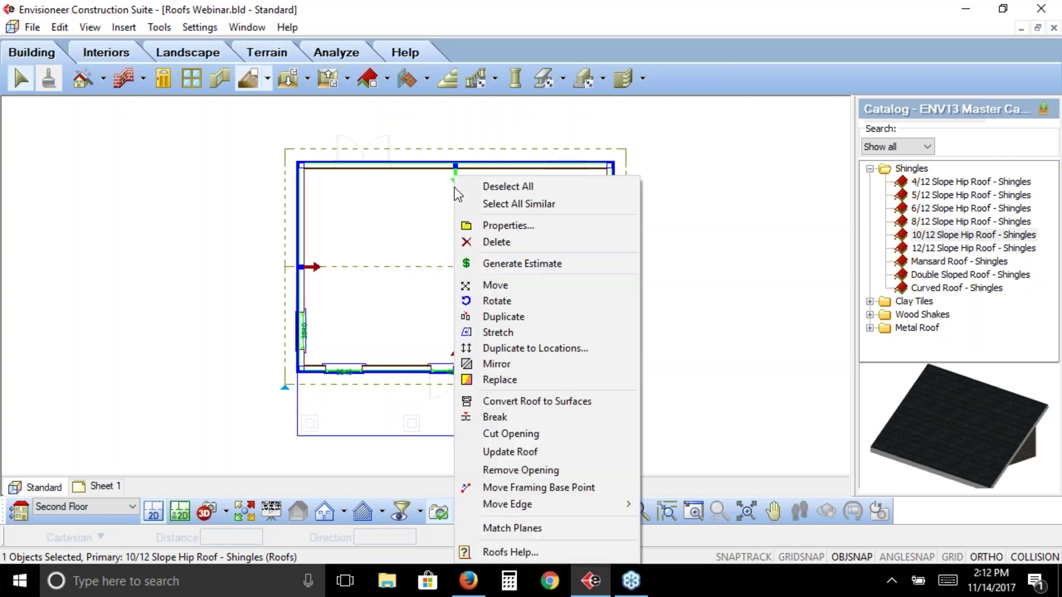
pyautogui.click(549, 227)
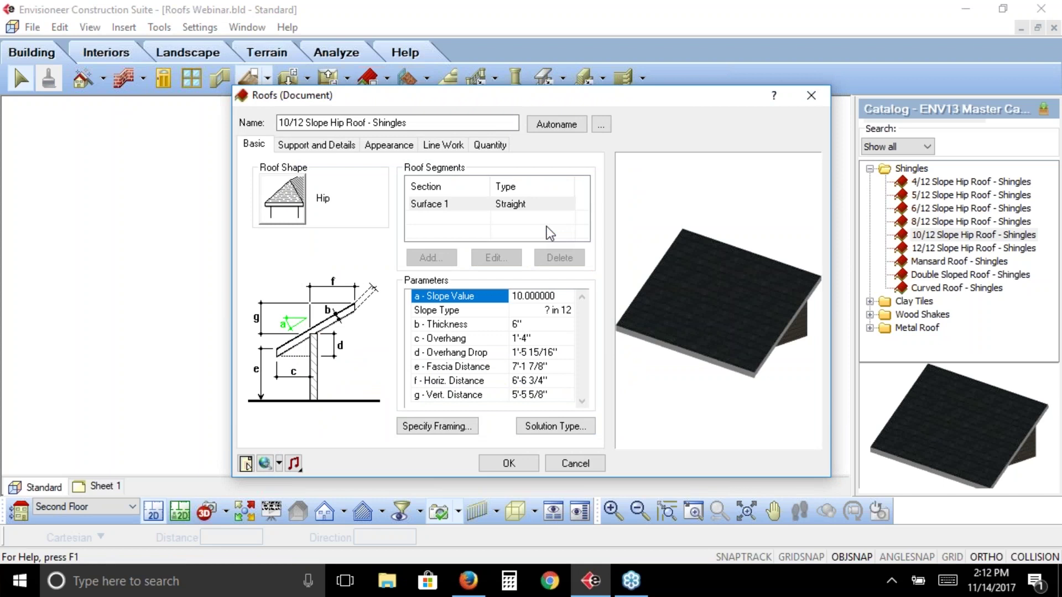
pyautogui.click(308, 147)
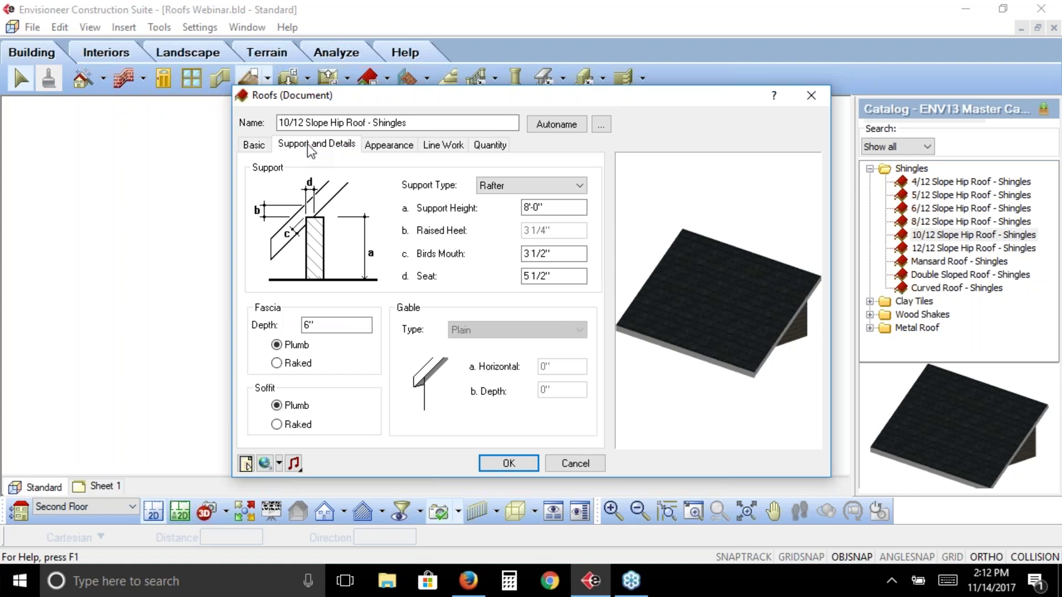
# Try the Truss support type on the rear roof edge, look at the raised heel setting and switch back to Rafter.
pyautogui.click(578, 187)
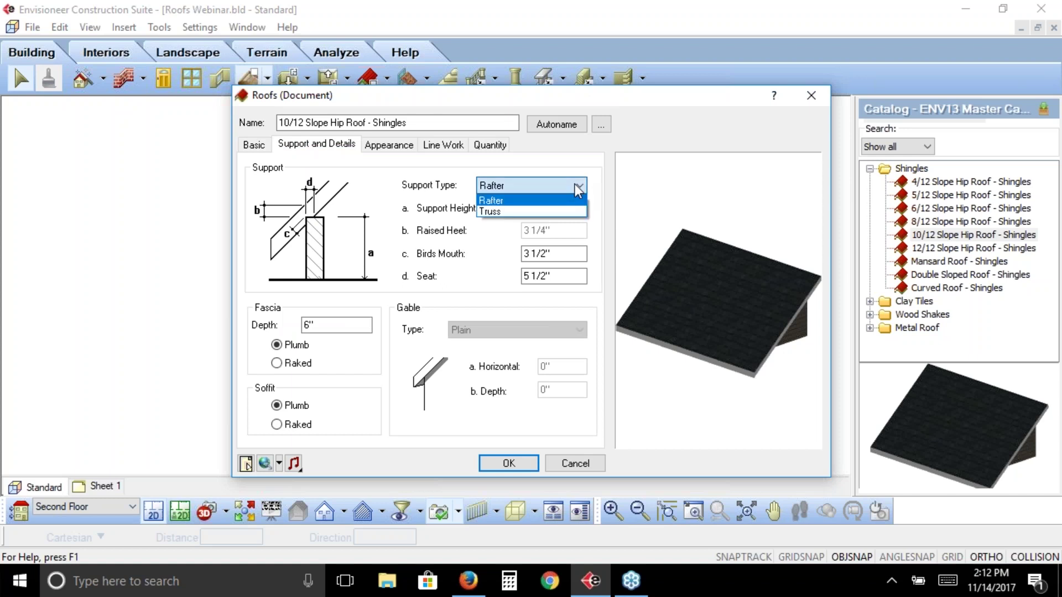
pyautogui.click(553, 210)
pyautogui.click(553, 231)
pyautogui.moveTo(561, 230); pyautogui.dragTo(522, 231)
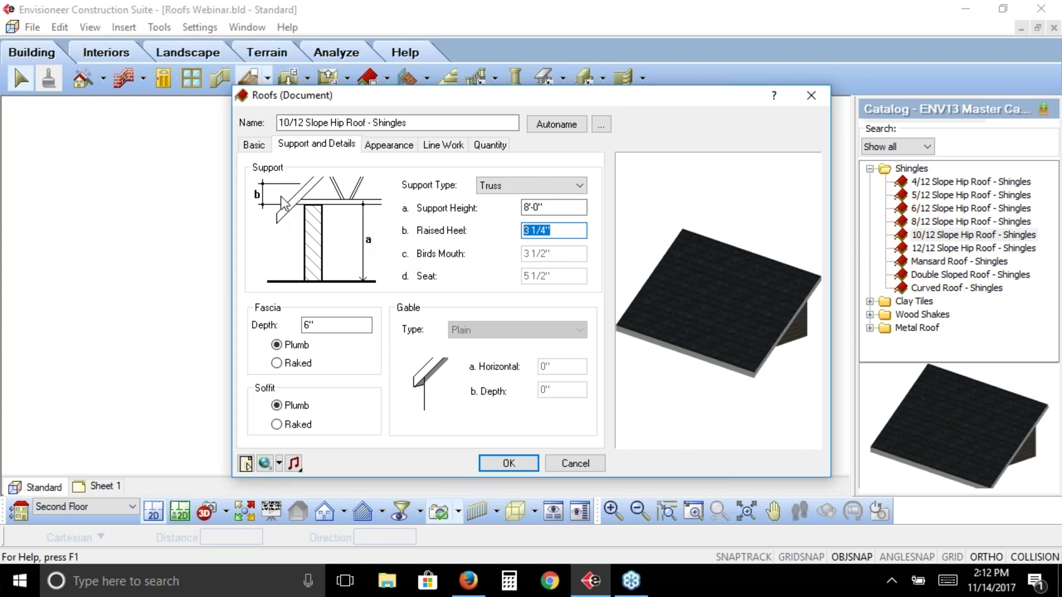
pyautogui.click(581, 182)
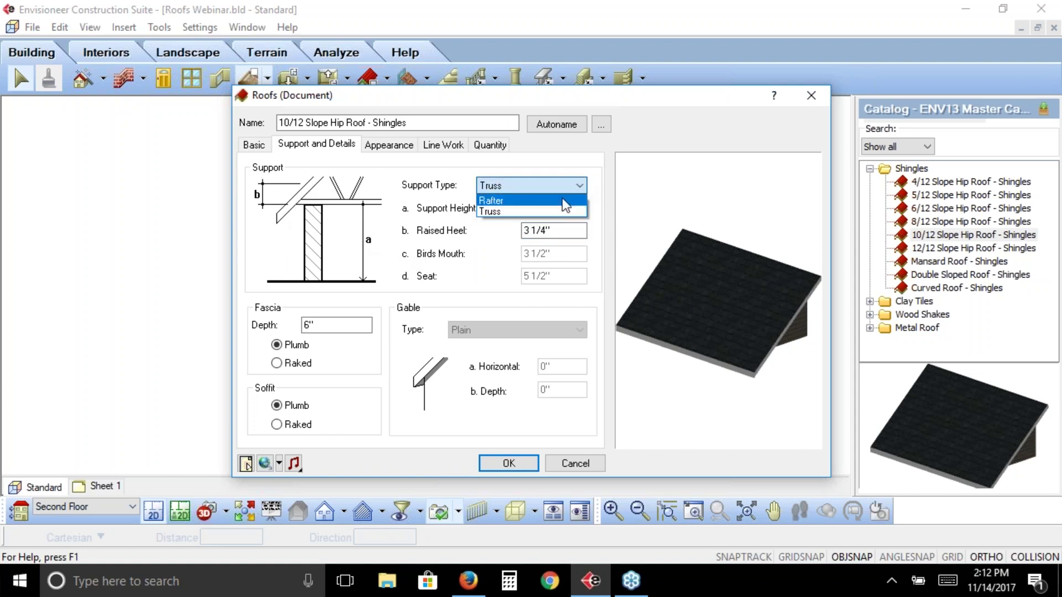
pyautogui.click(562, 199)
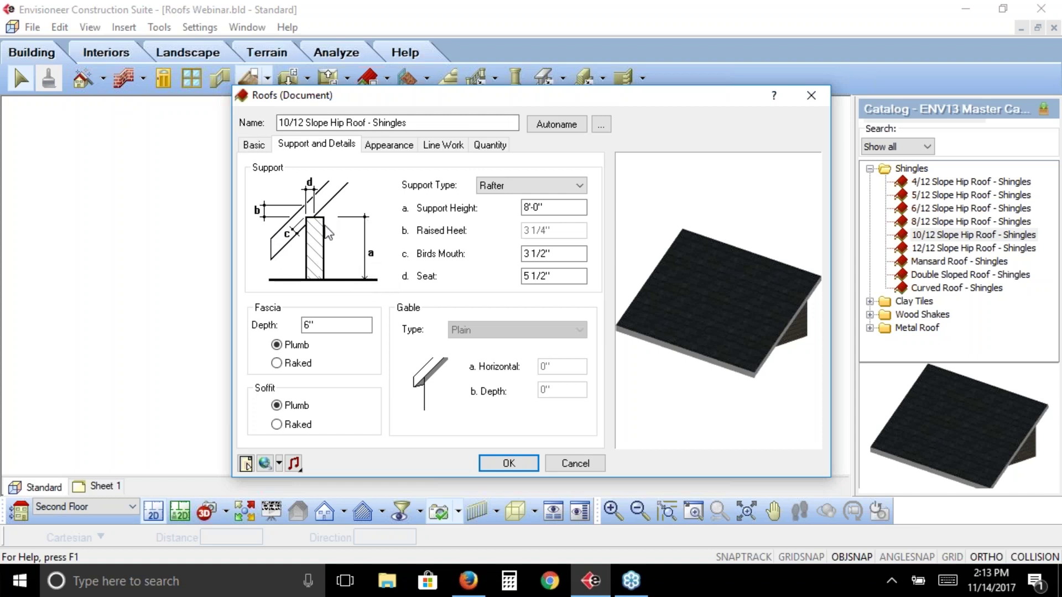
# Set the rear roof edge's support height to 1'-0" and apply the change to the roof.
pyautogui.click(557, 206)
pyautogui.hotkey('ctrl', 'a')
pyautogui.write('11')
pyautogui.press('Tab')
pyautogui.click(575, 258)
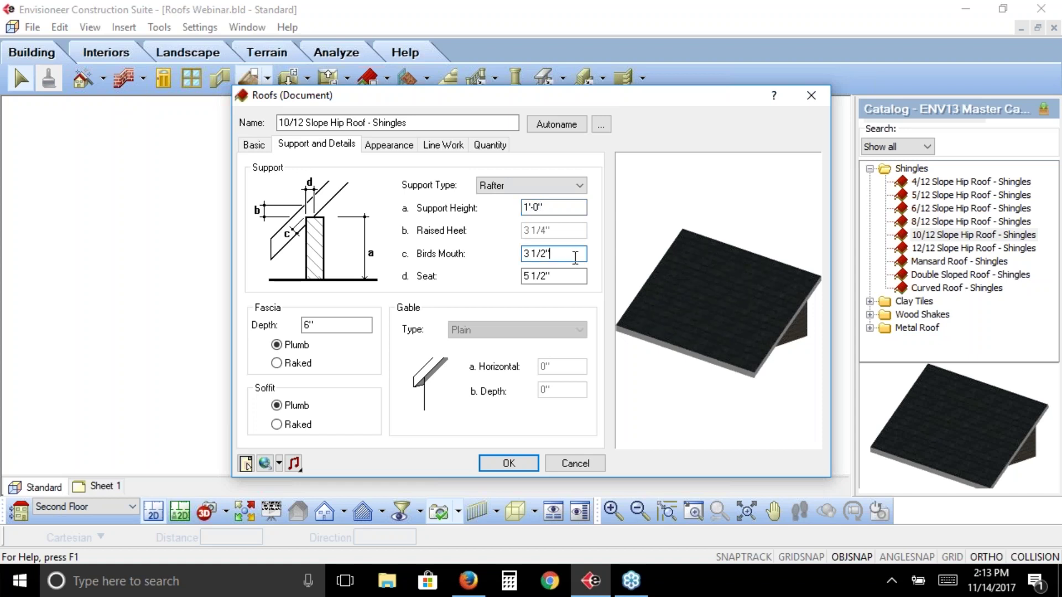
pyautogui.click(510, 463)
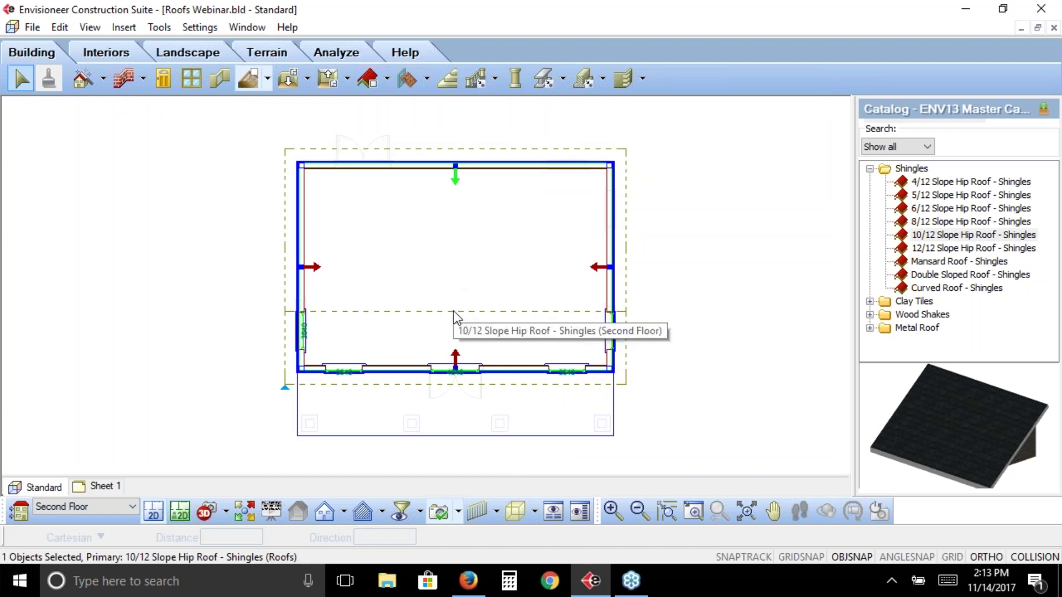
# Examine the roof with the lowered rear edge in 3D from the gable side and return to the 2D floor plan.
pyautogui.click(244, 512)
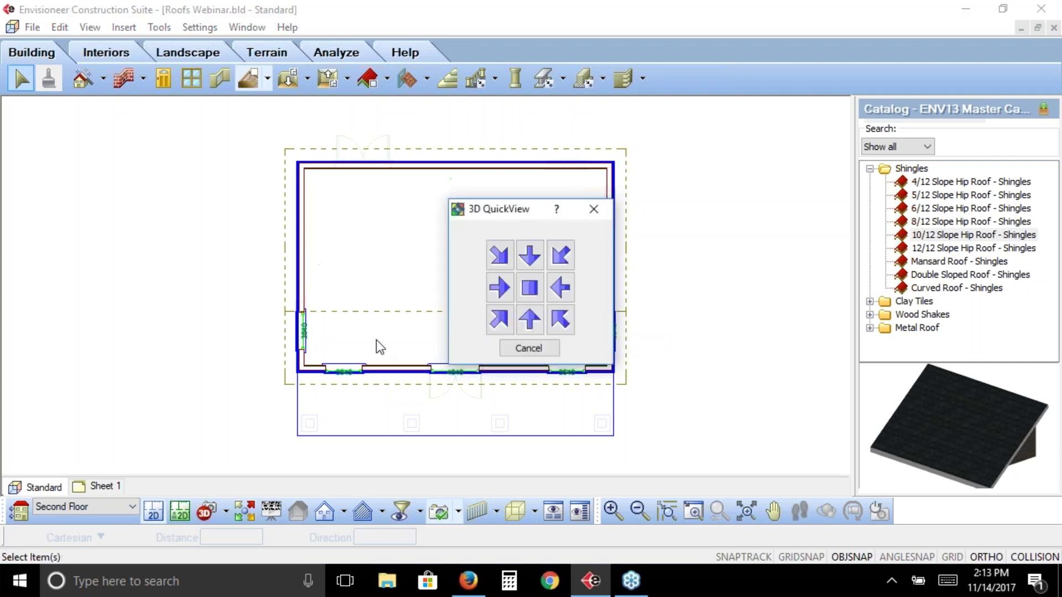
pyautogui.click(498, 319)
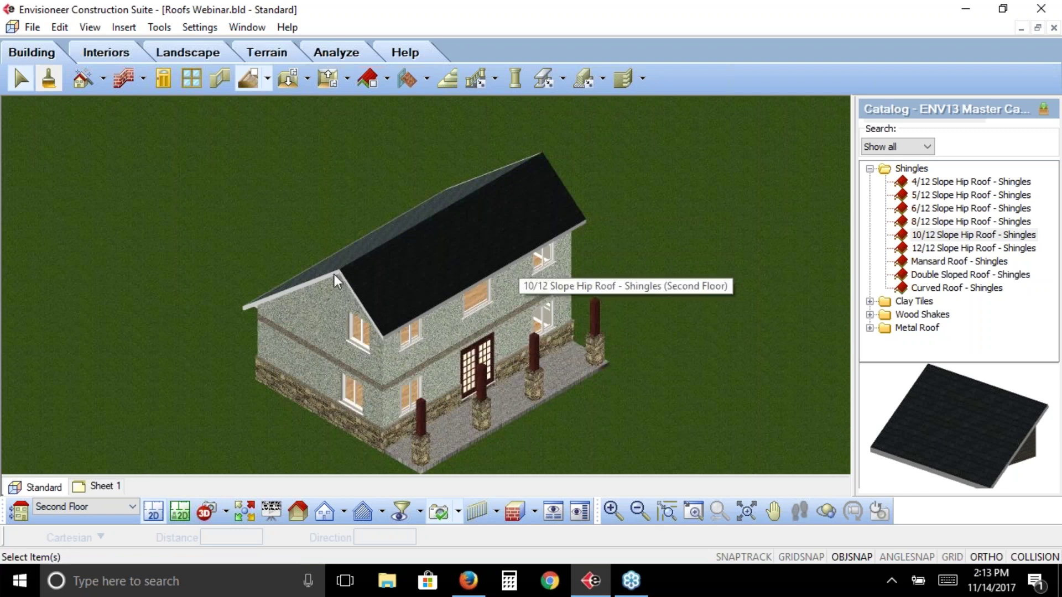
pyautogui.click(838, 512)
pyautogui.moveTo(408, 391); pyautogui.dragTo(580, 386)
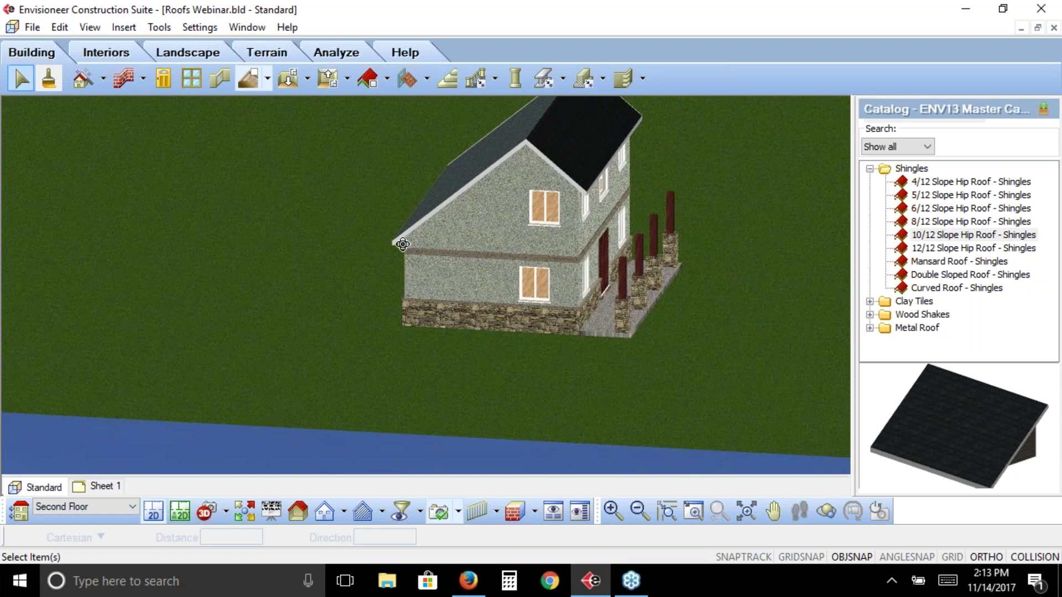
pyautogui.click(154, 514)
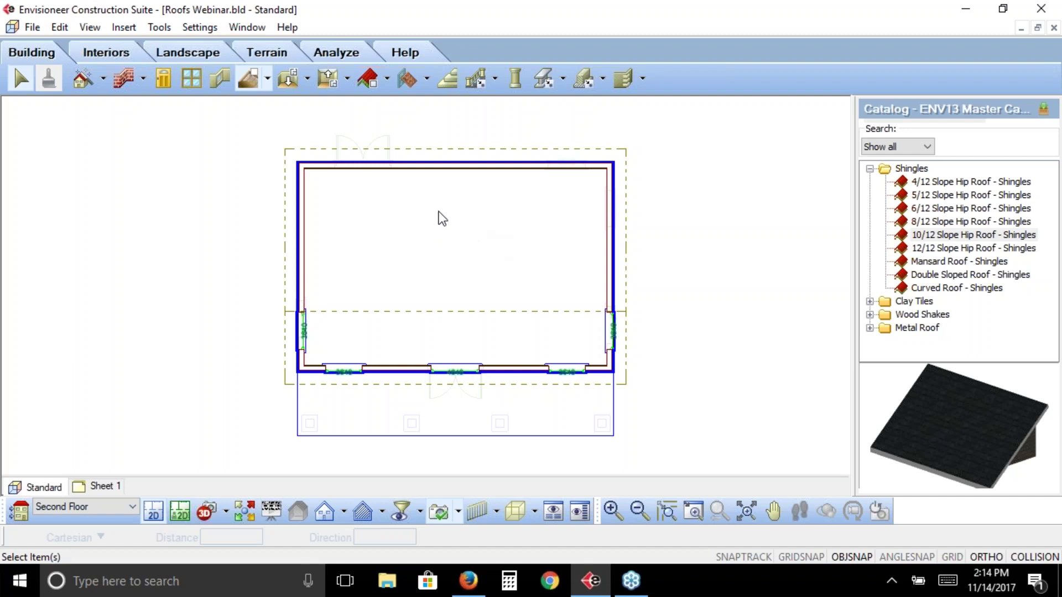
# Draw a layout line about 13'-9 5/8" long from the middle of the rear wall straight to the roof's ridge line.
pyautogui.click(154, 34)
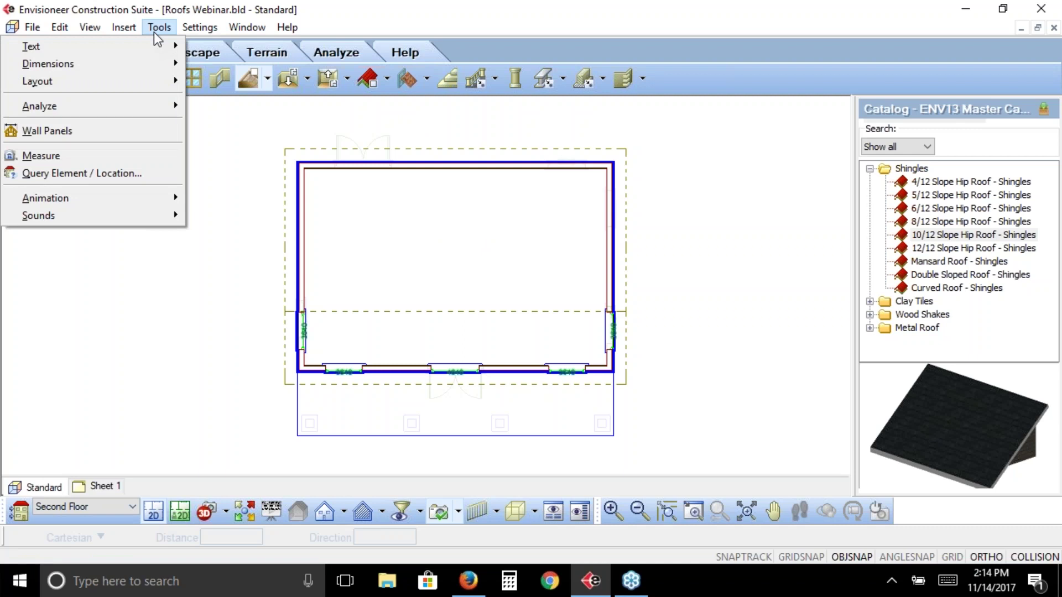
pyautogui.moveTo(157, 85)
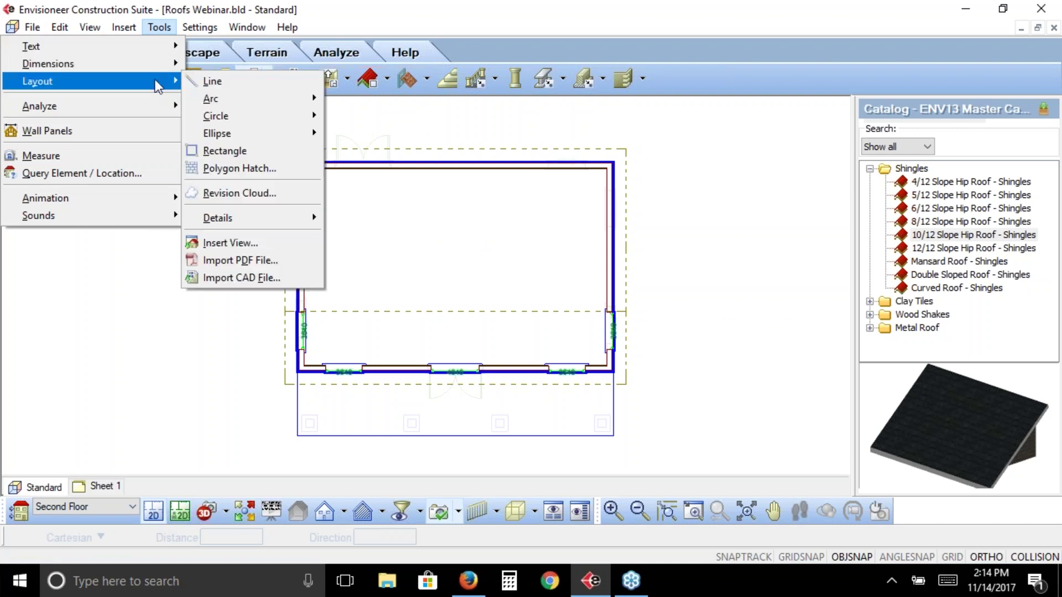
pyautogui.click(255, 88)
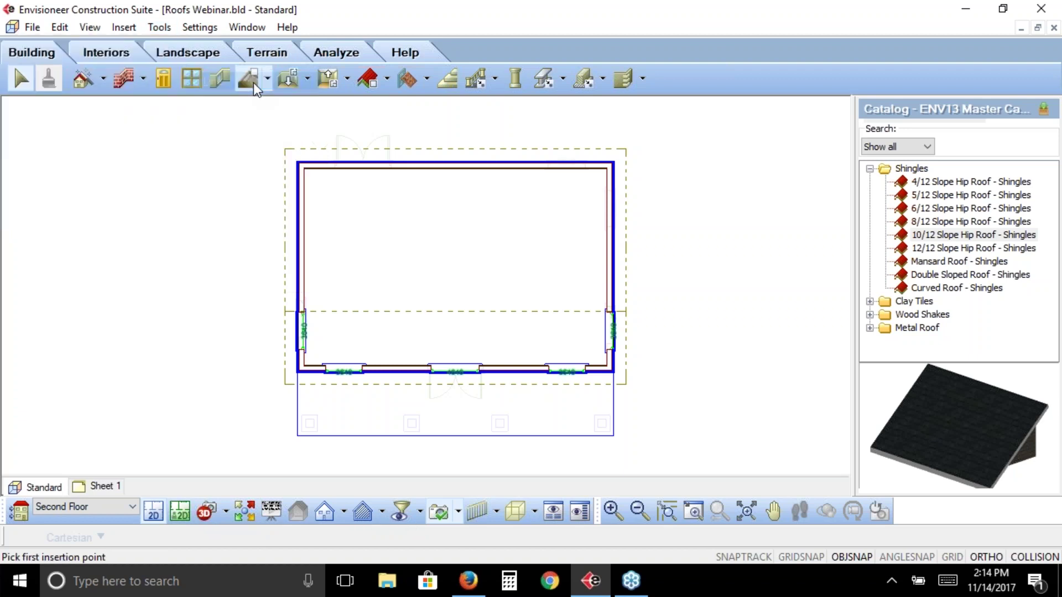
pyautogui.click(455, 167)
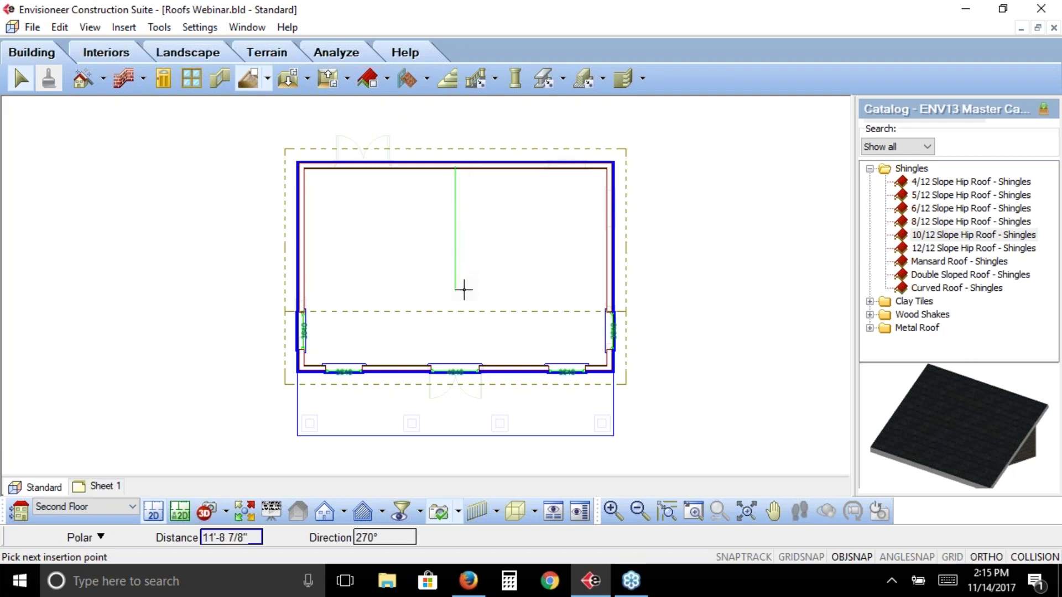
pyautogui.click(455, 312)
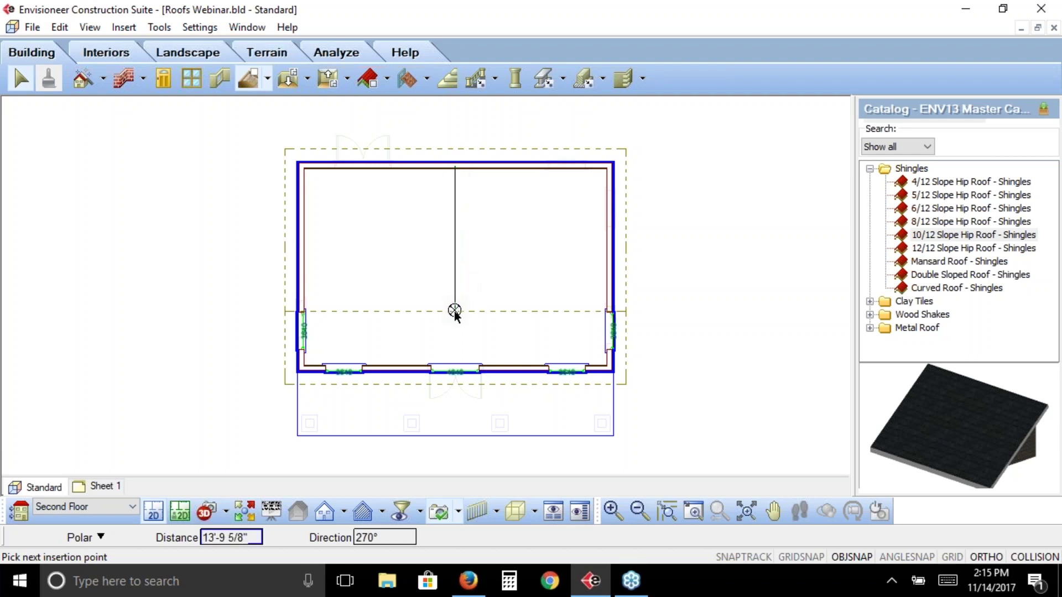
pyautogui.rightClick(494, 273)
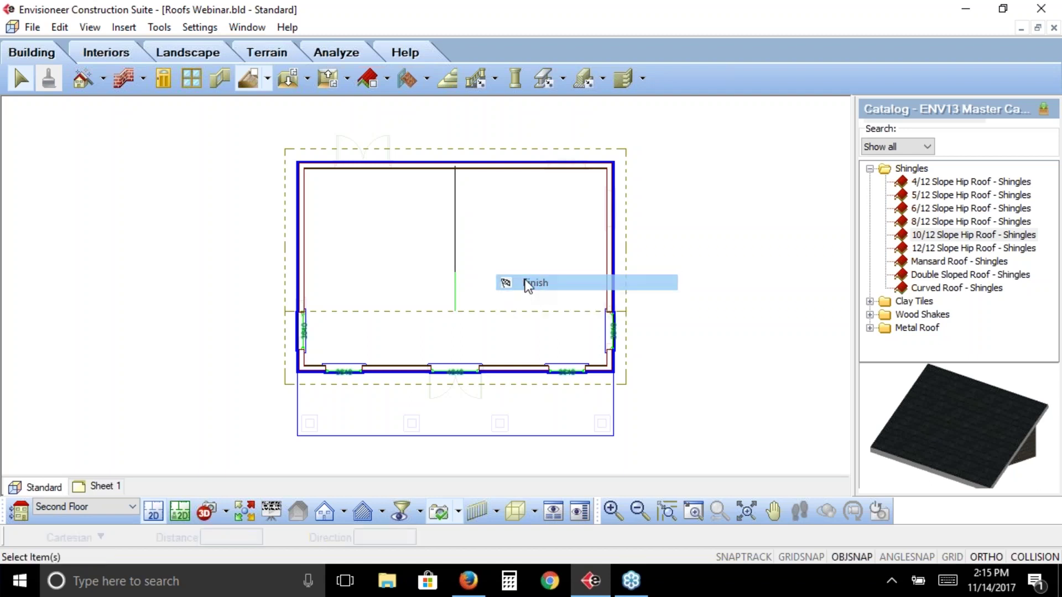
pyautogui.click(505, 282)
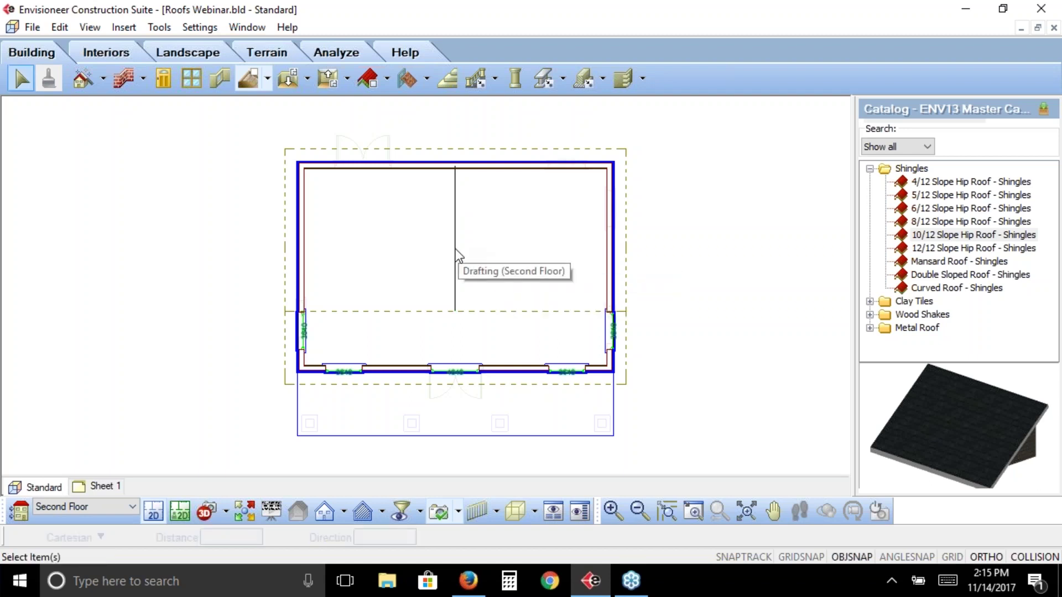
# Offset one copy of the centre layout line 9' towards the left end wall of the plan.
pyautogui.click(455, 248)
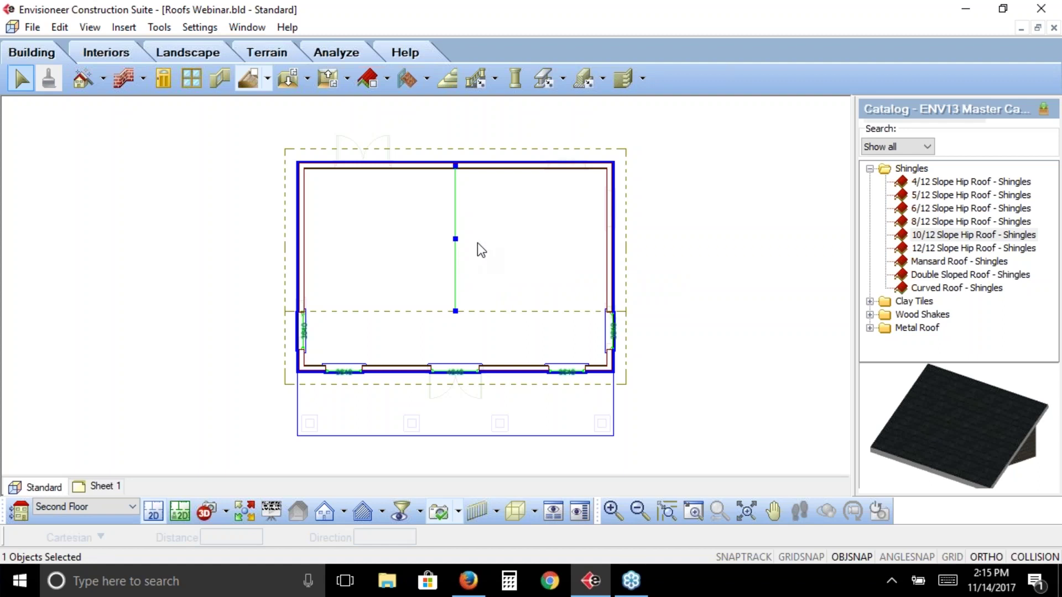
pyautogui.rightClick(477, 243)
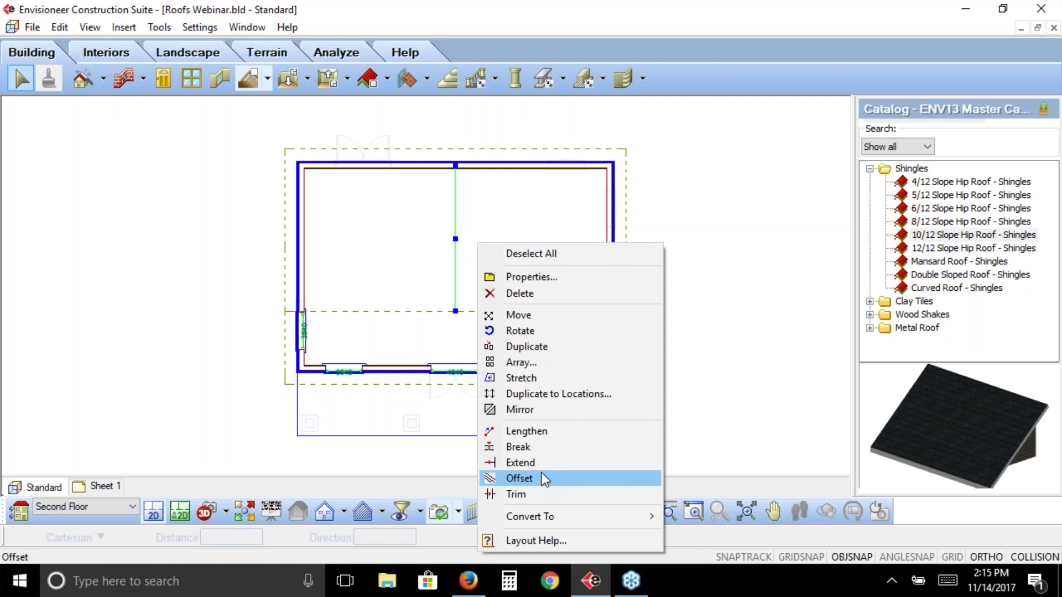
pyautogui.click(520, 478)
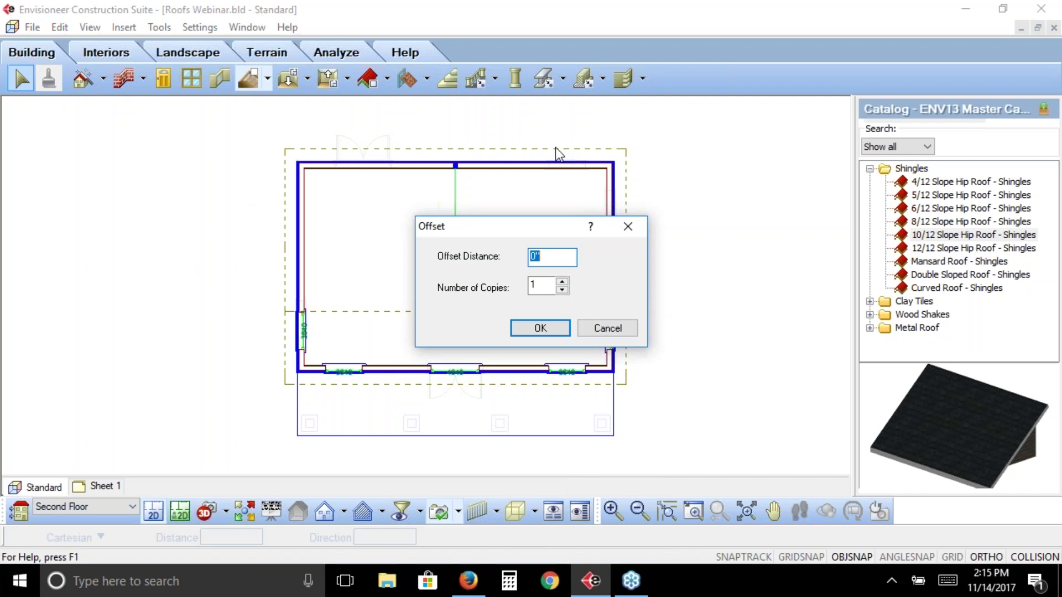
pyautogui.press('Tab')
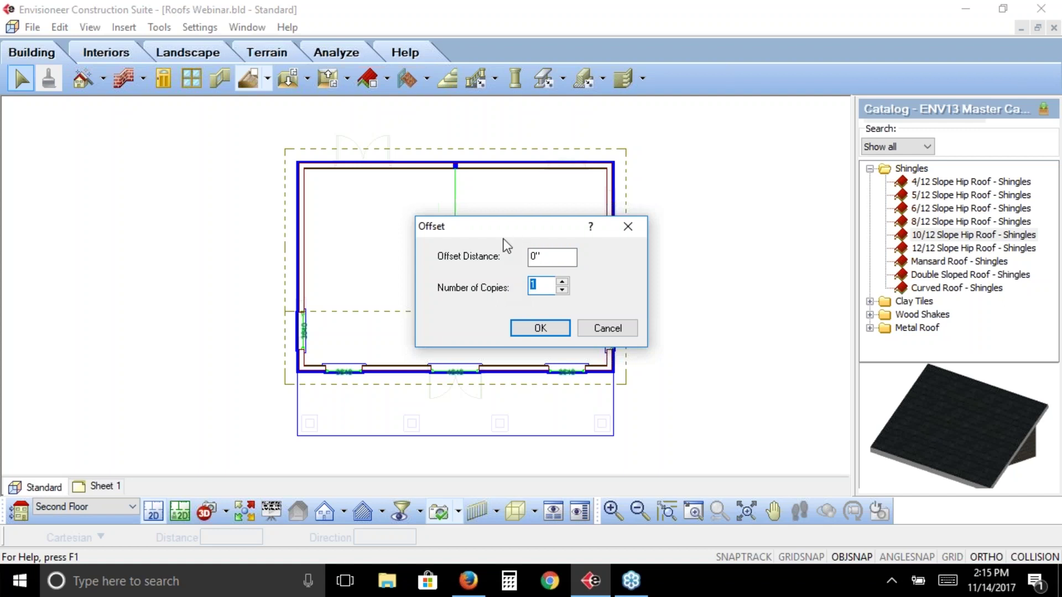
pyautogui.hotkey('shift', 'Tab')
pyautogui.write('18')
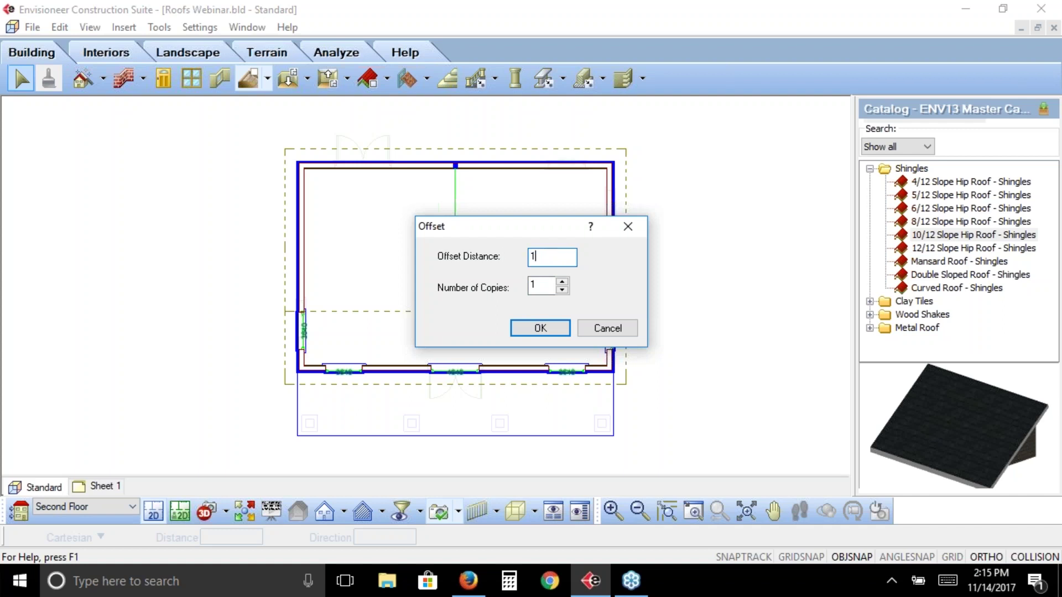
pyautogui.press('BackSpace')
pyautogui.press('BackSpace')
pyautogui.write("9'")
pyautogui.click(549, 332)
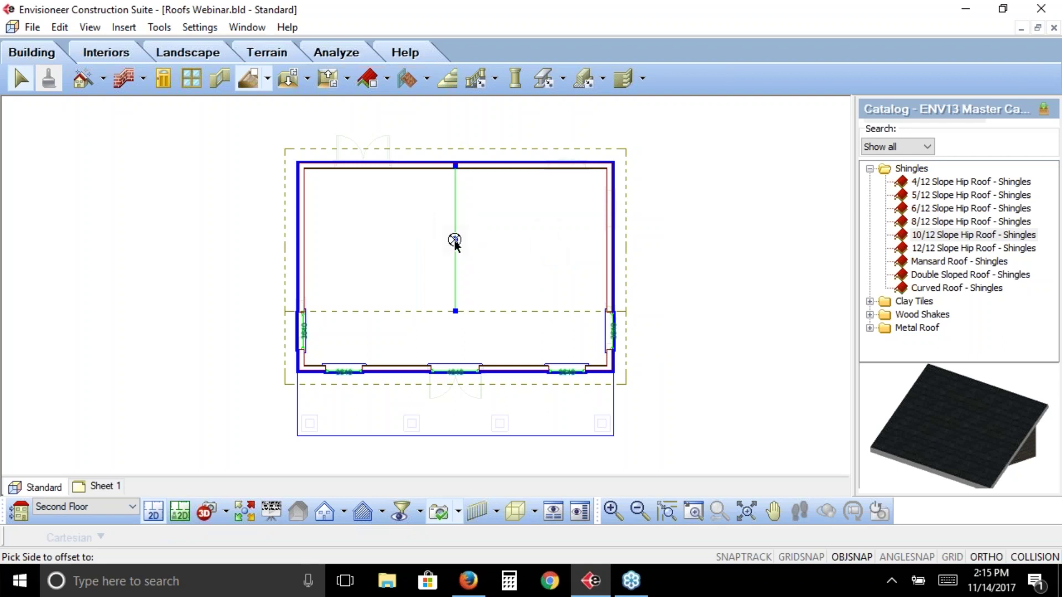
pyautogui.click(390, 245)
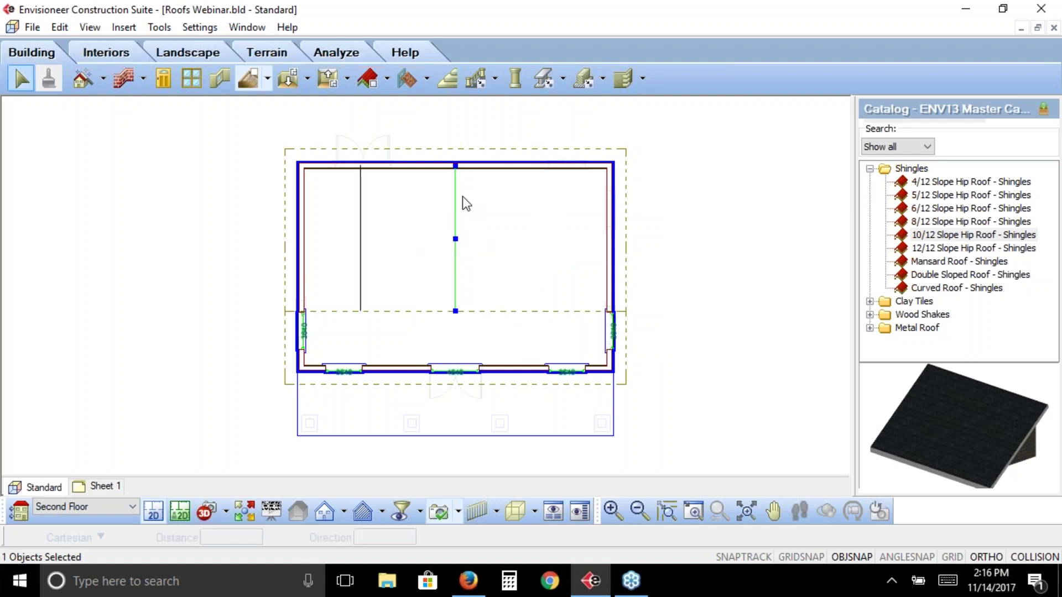
# Offset another copy of the centre layout line 9' towards the right end wall and clear the selection.
pyautogui.rightClick(475, 244)
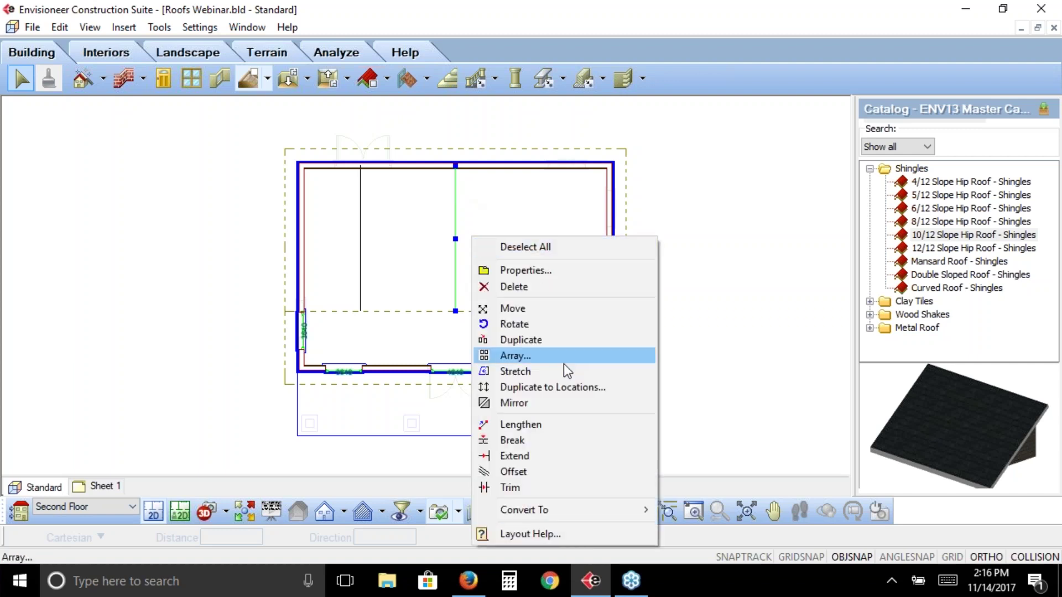
pyautogui.click(587, 472)
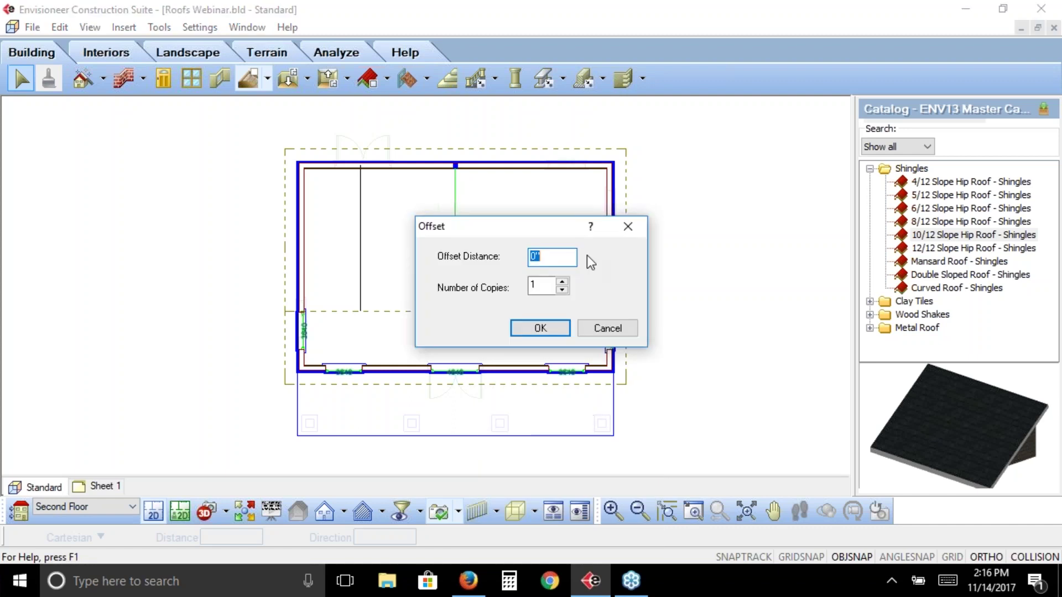
pyautogui.write("9'")
pyautogui.click(540, 330)
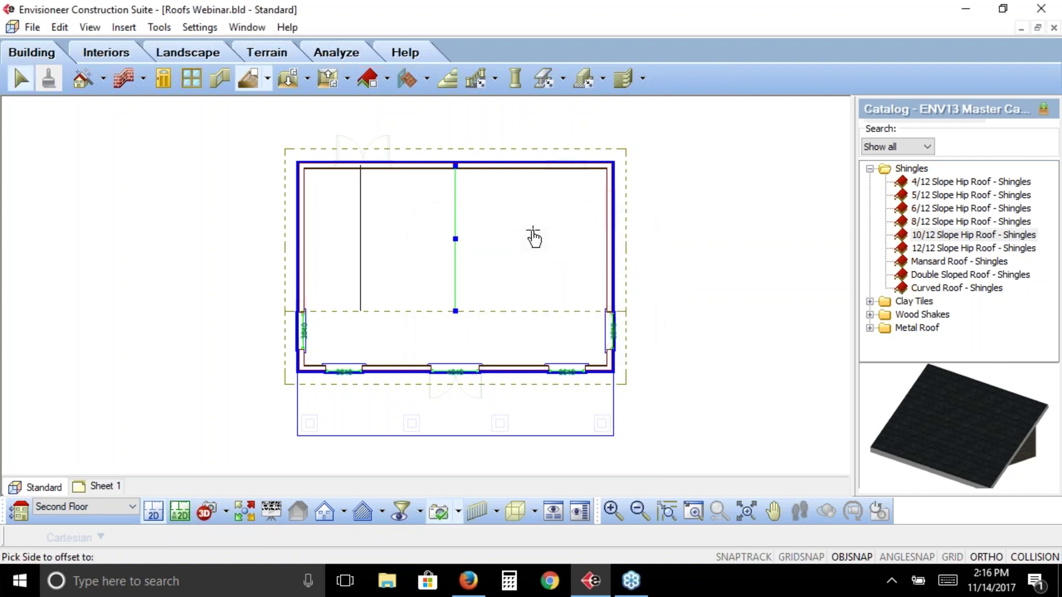
pyautogui.click(534, 238)
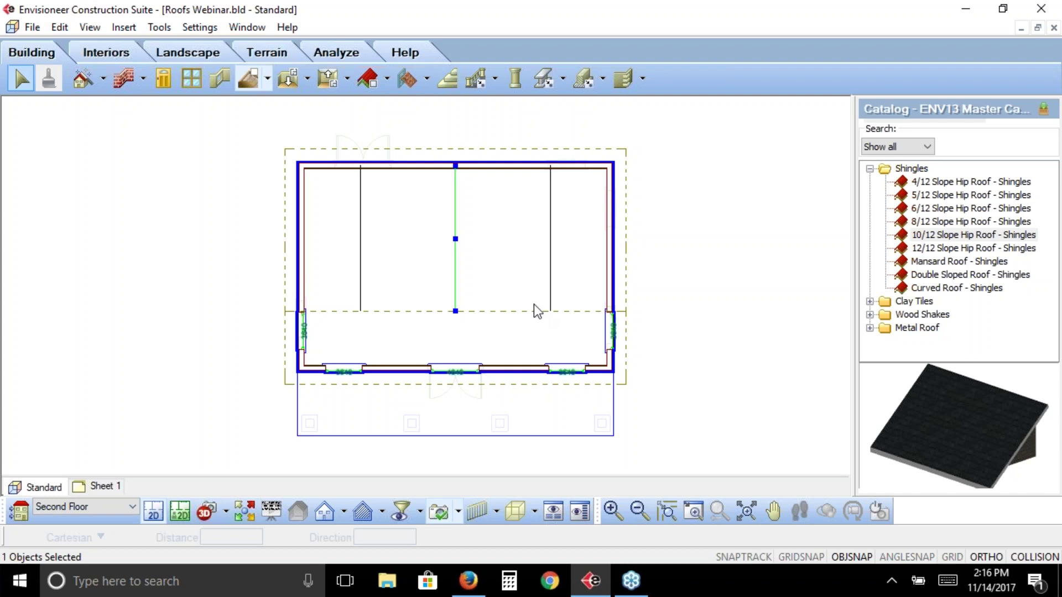
pyautogui.click(678, 284)
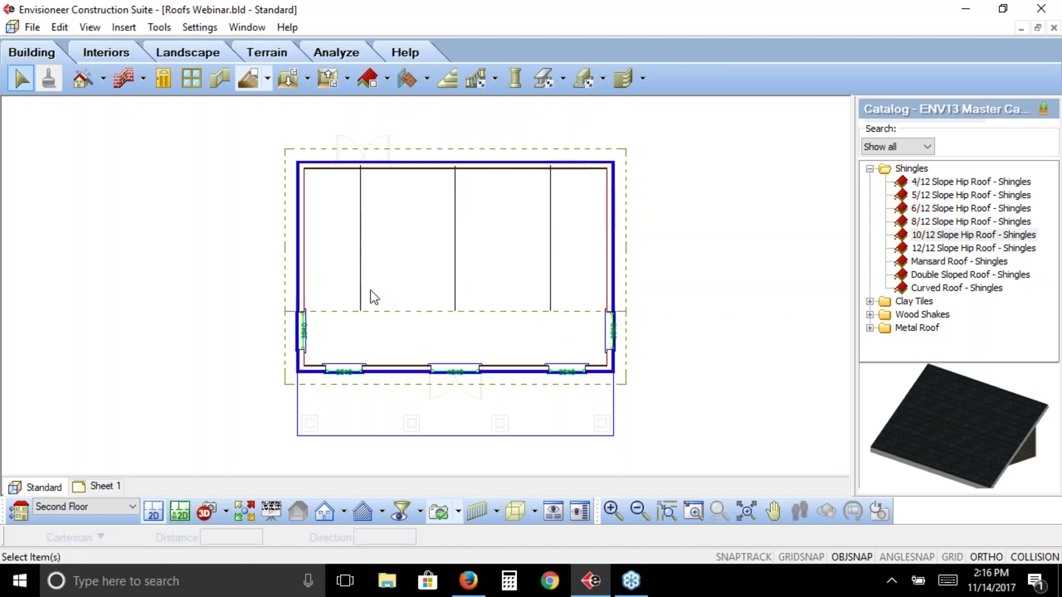
# Draw a straight layout line about 43'-8 7/16" long from the plan's rear left corner along the rear wall, past the right end wall.
pyautogui.click(158, 28)
pyautogui.moveTo(156, 81)
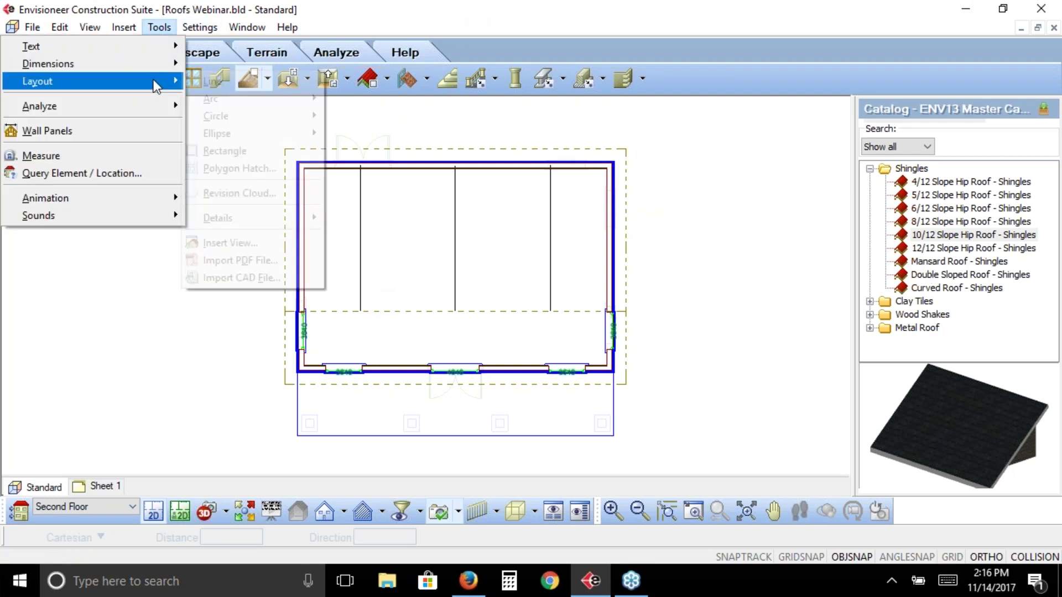
pyautogui.click(232, 83)
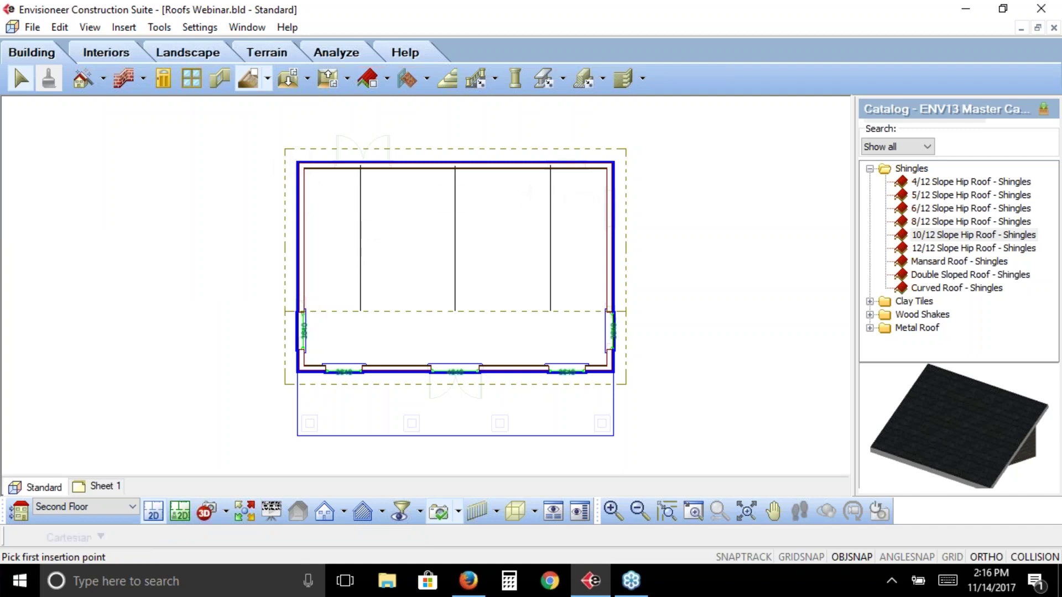
pyautogui.click(304, 166)
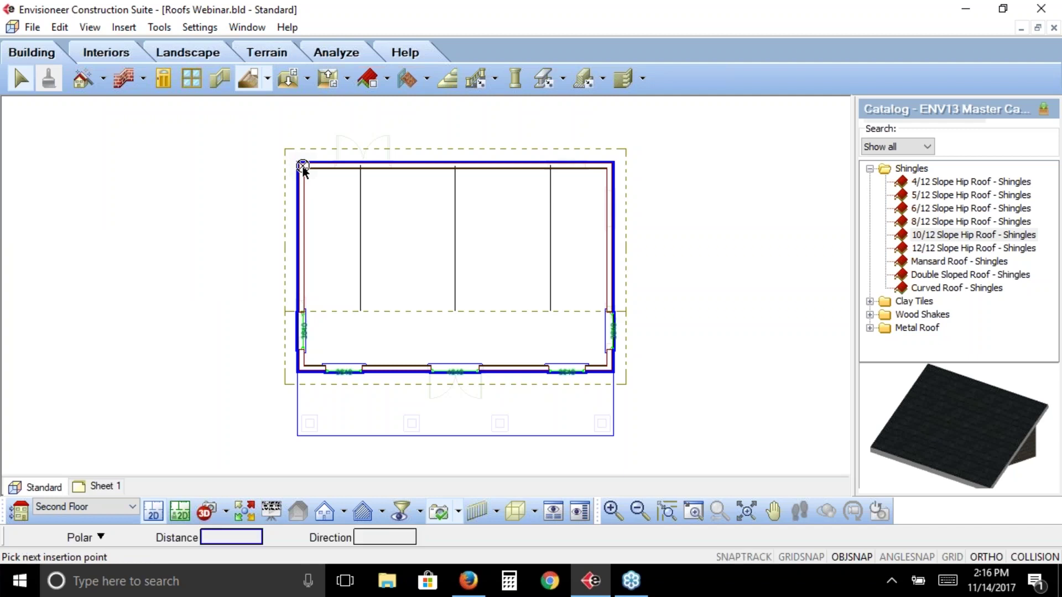
pyautogui.click(762, 166)
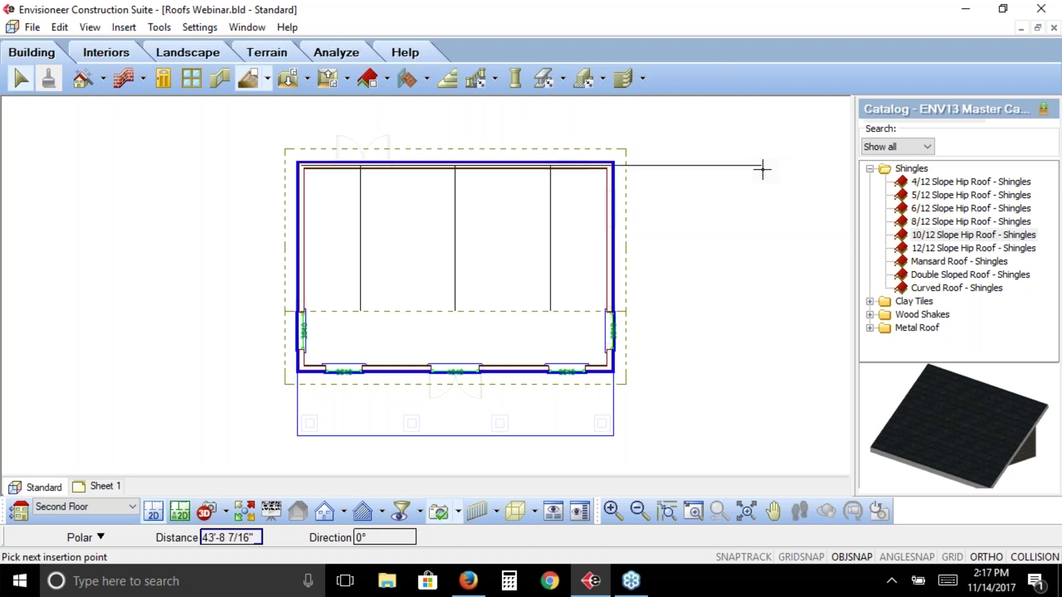
pyautogui.rightClick(755, 225)
pyautogui.click(781, 236)
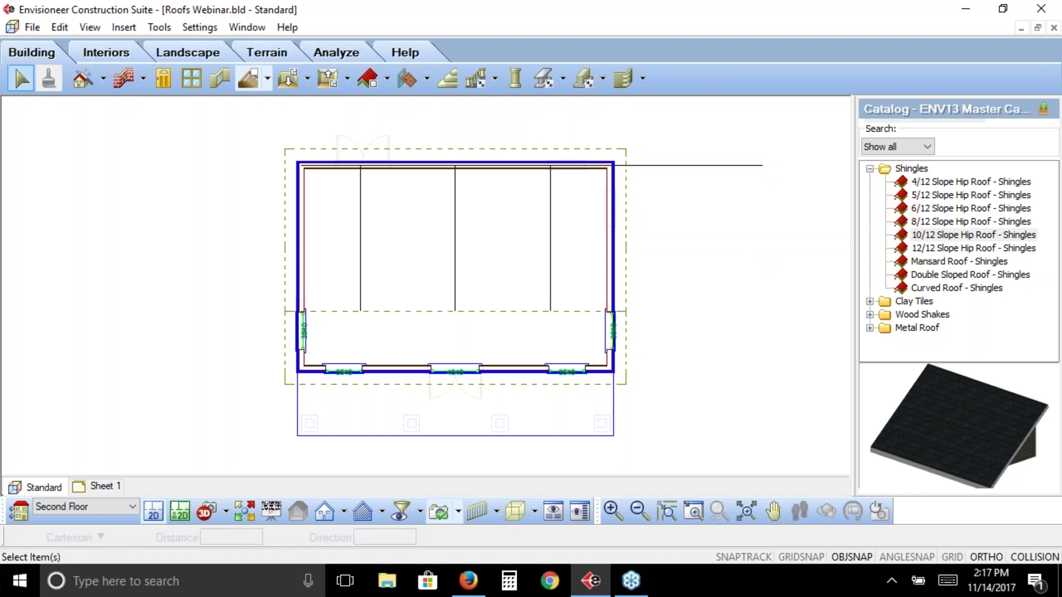
# Offset one copy of the rear wall layout line 2' towards the inside of the house.
pyautogui.click(680, 167)
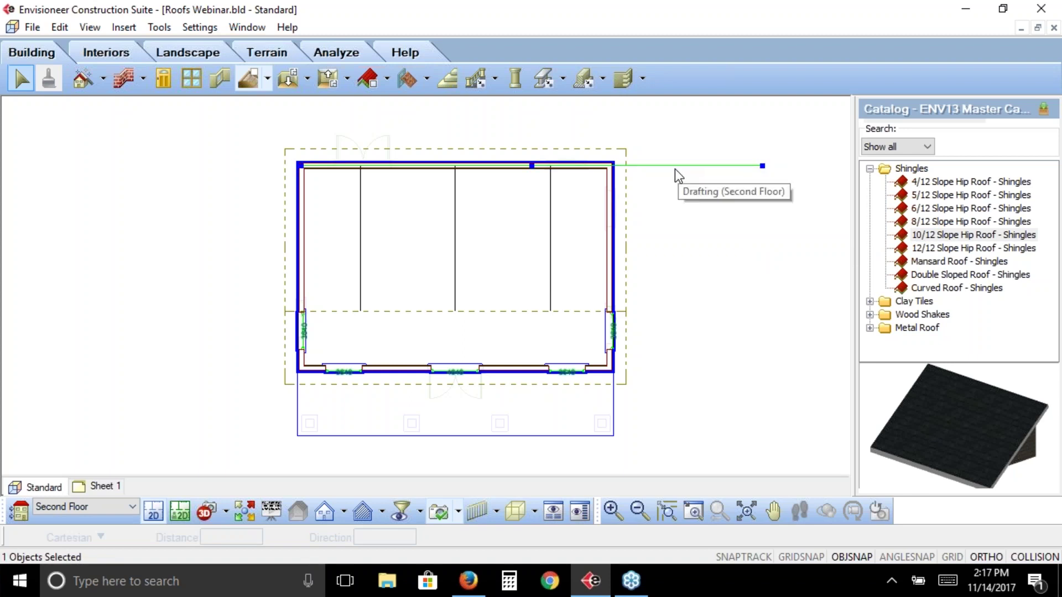
pyautogui.rightClick(673, 168)
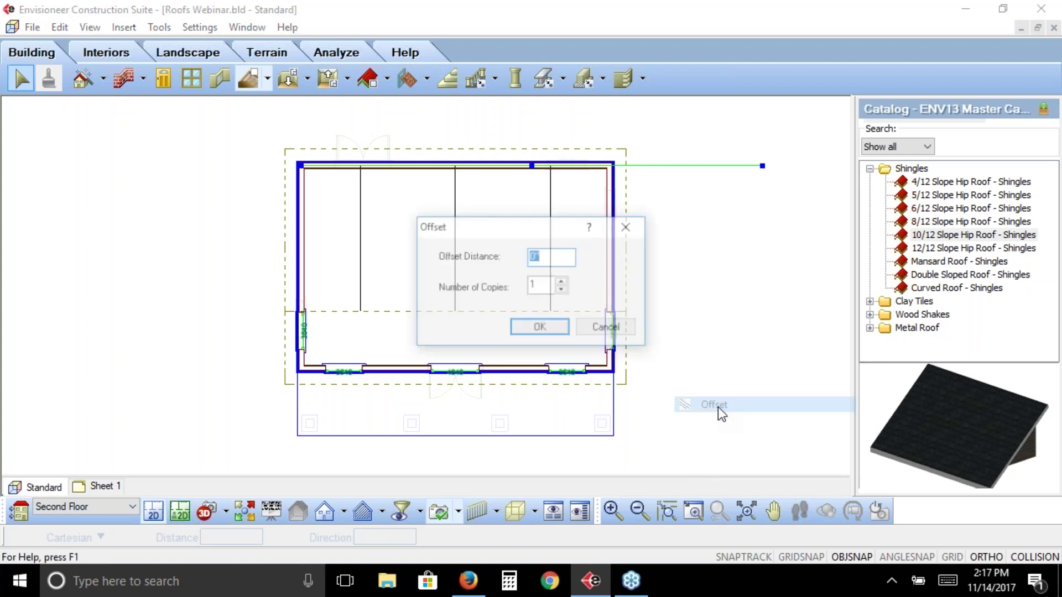
pyautogui.click(719, 407)
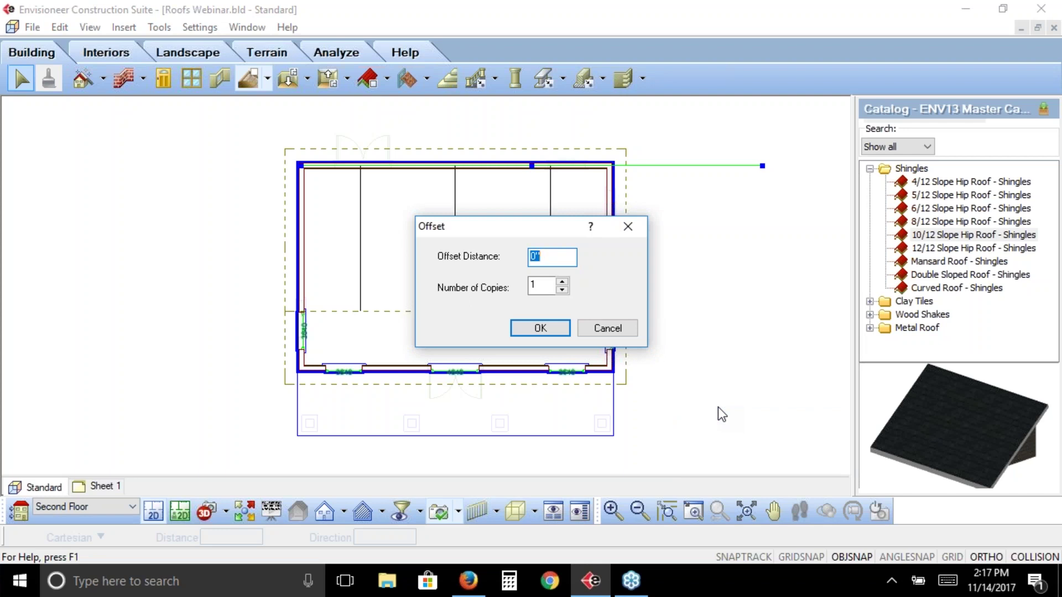
pyautogui.write("2'")
pyautogui.click(540, 330)
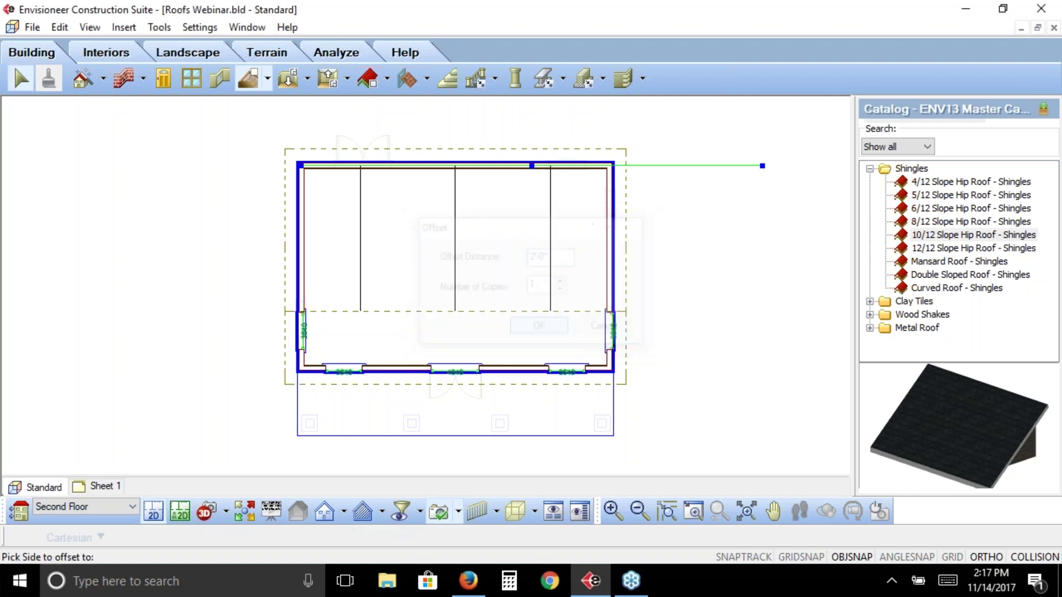
pyautogui.click(522, 208)
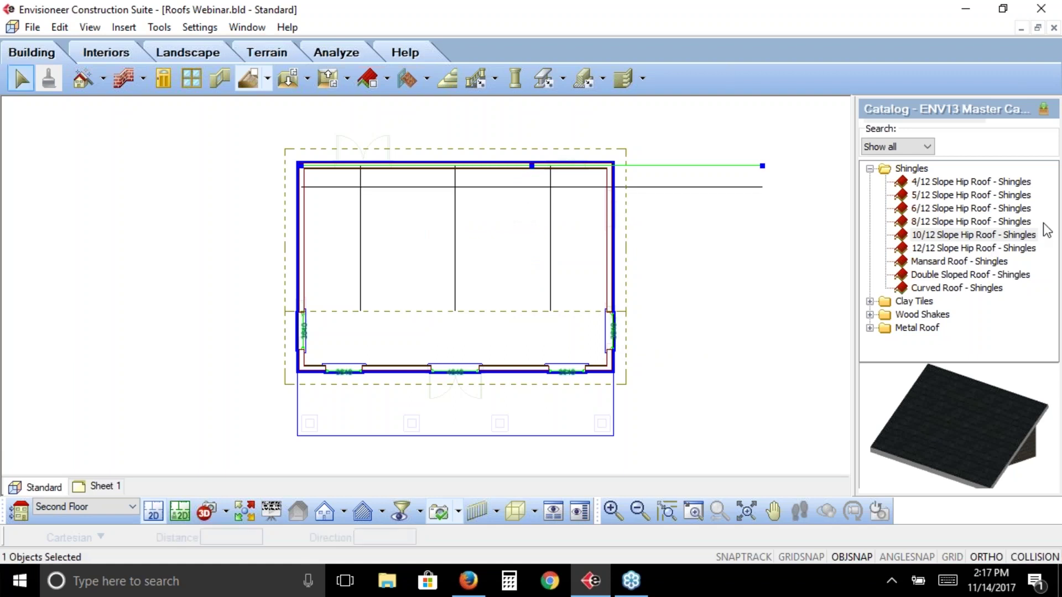
pyautogui.click(935, 261)
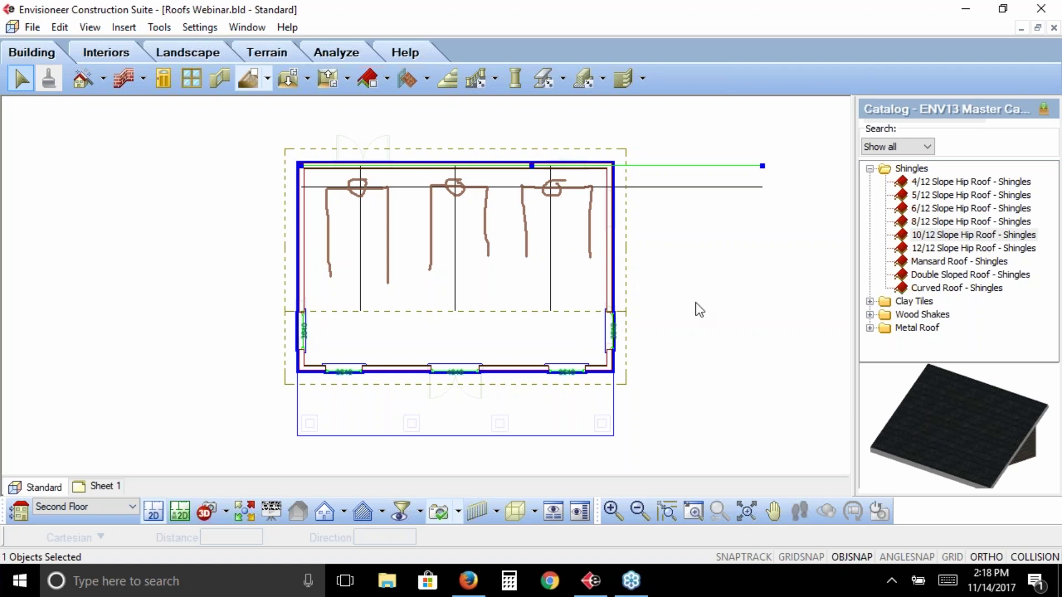
pyautogui.press('e')
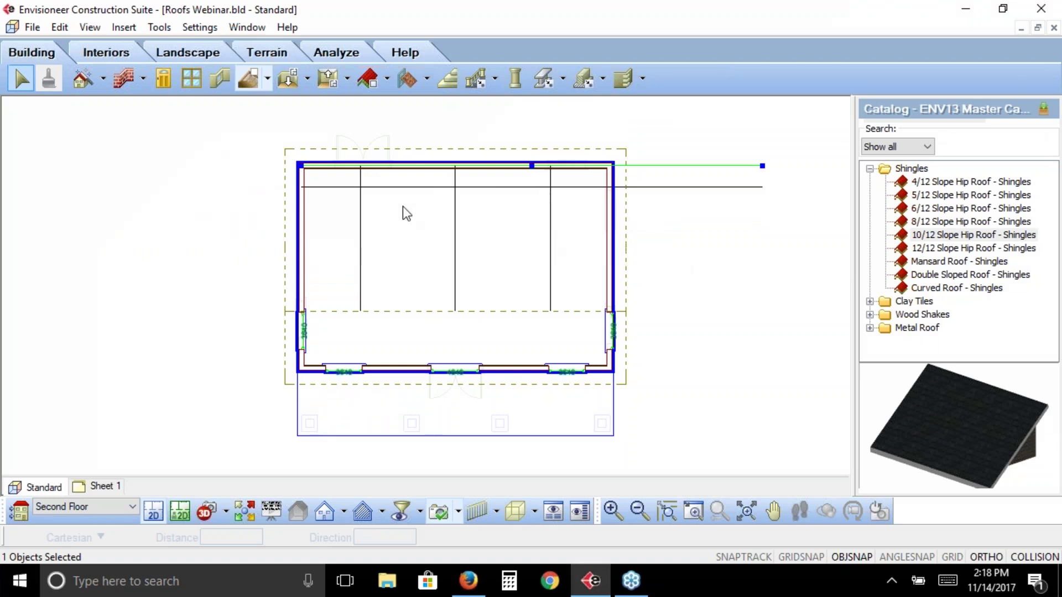
# Configure a gable-front dormer roof with the 4/12 Slope Hip Roof - Shingles and 2 x 4 Stucco walls.
pyautogui.click(386, 79)
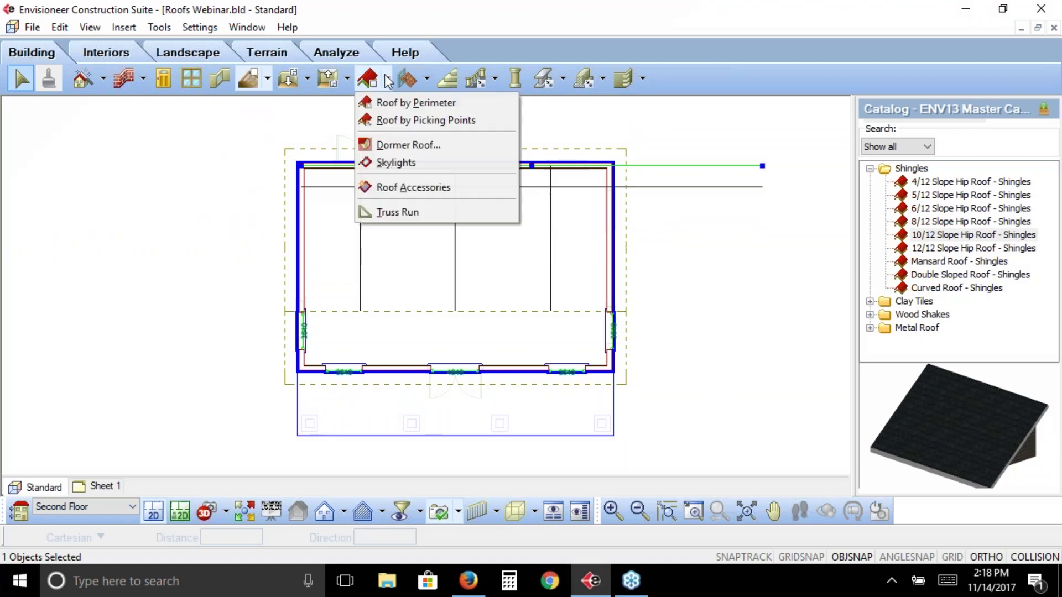
pyautogui.click(406, 145)
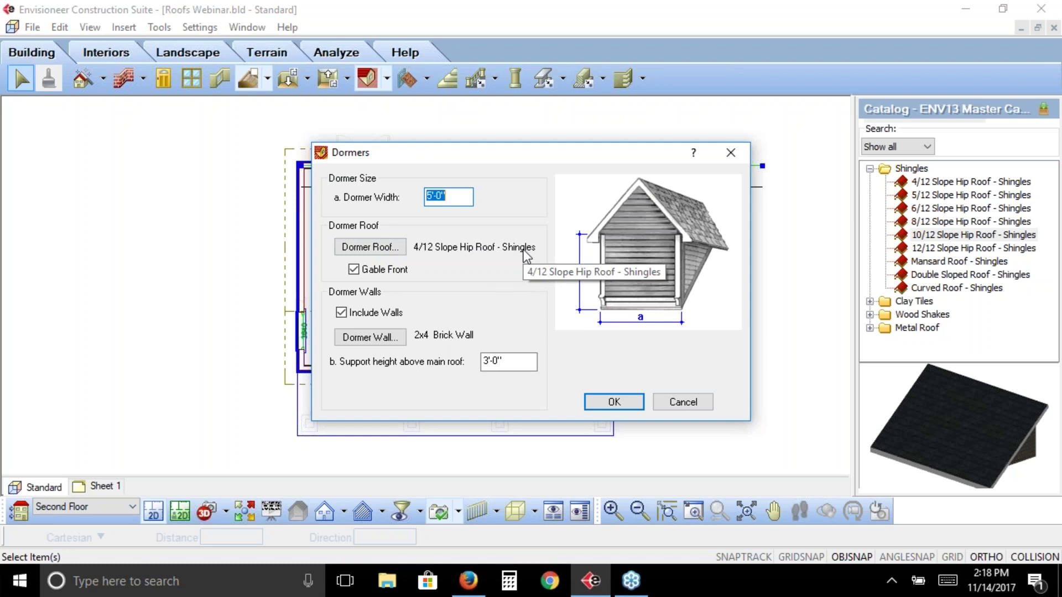
pyautogui.click(381, 250)
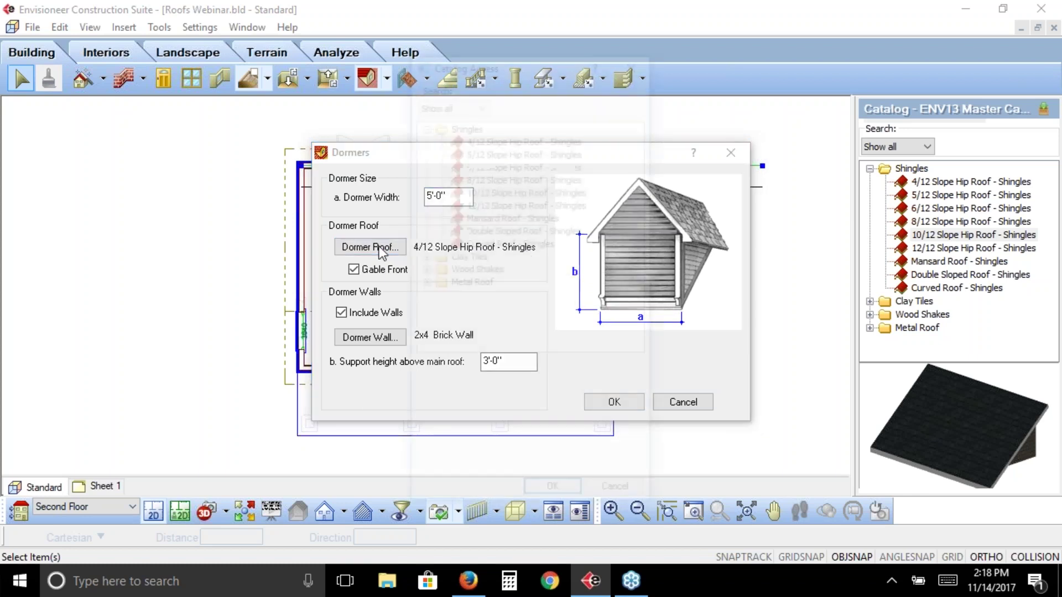
pyautogui.click(507, 137)
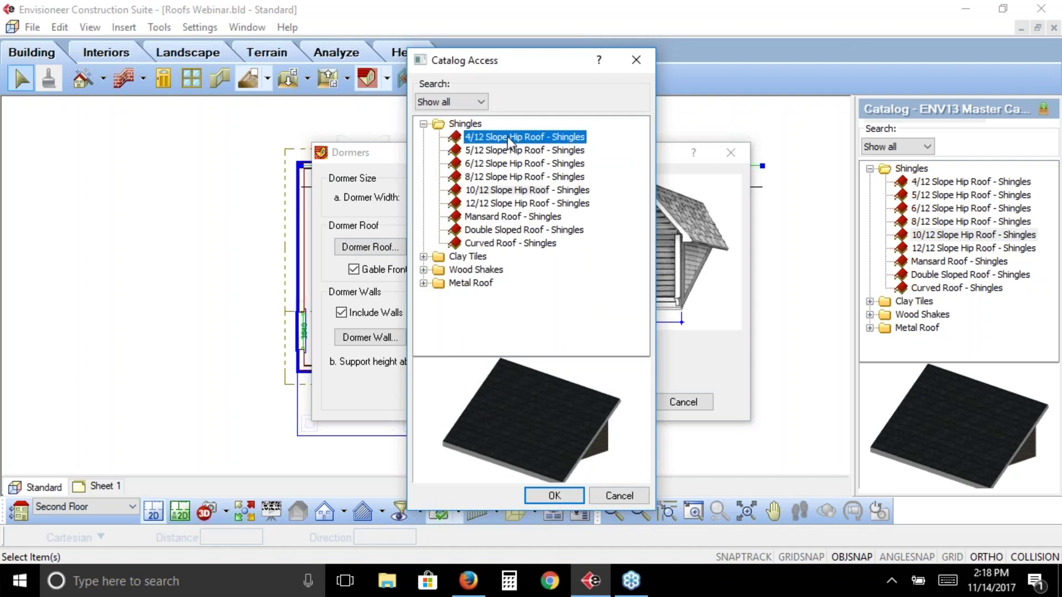
pyautogui.click(553, 497)
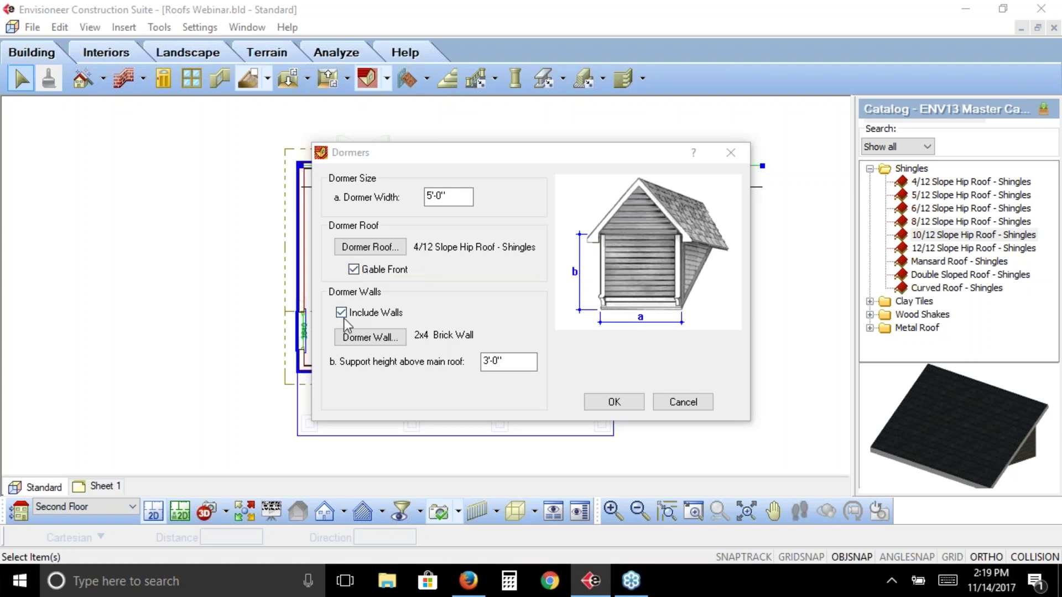
pyautogui.click(367, 339)
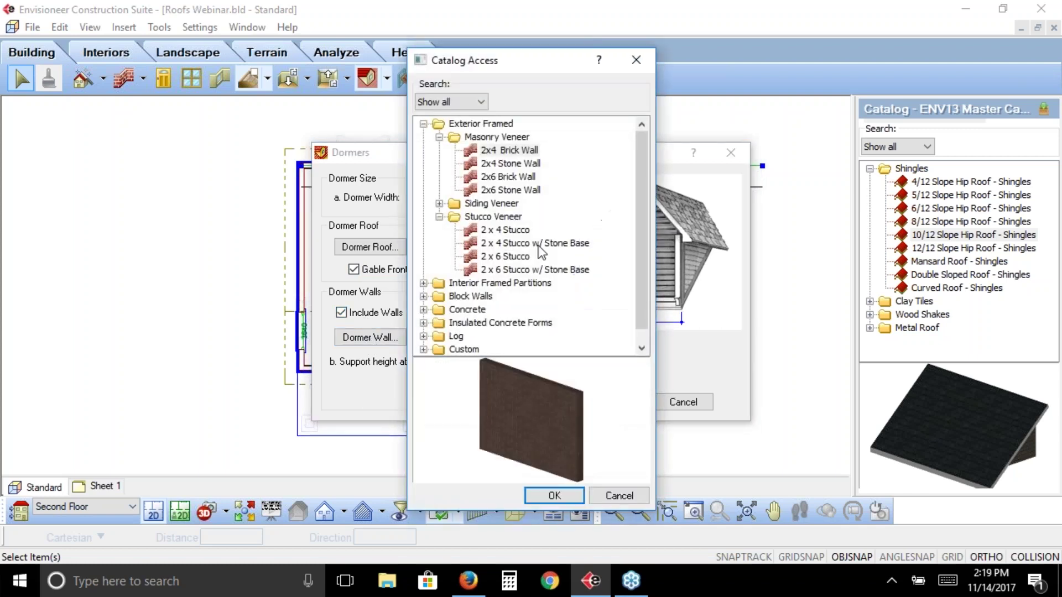
pyautogui.click(510, 232)
pyautogui.click(554, 498)
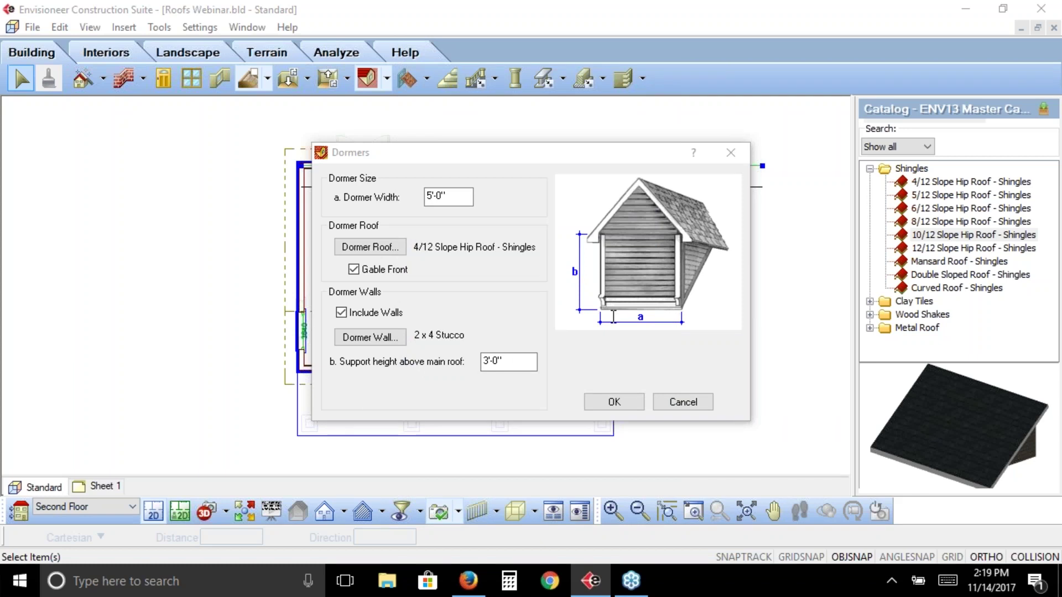
pyautogui.click(614, 403)
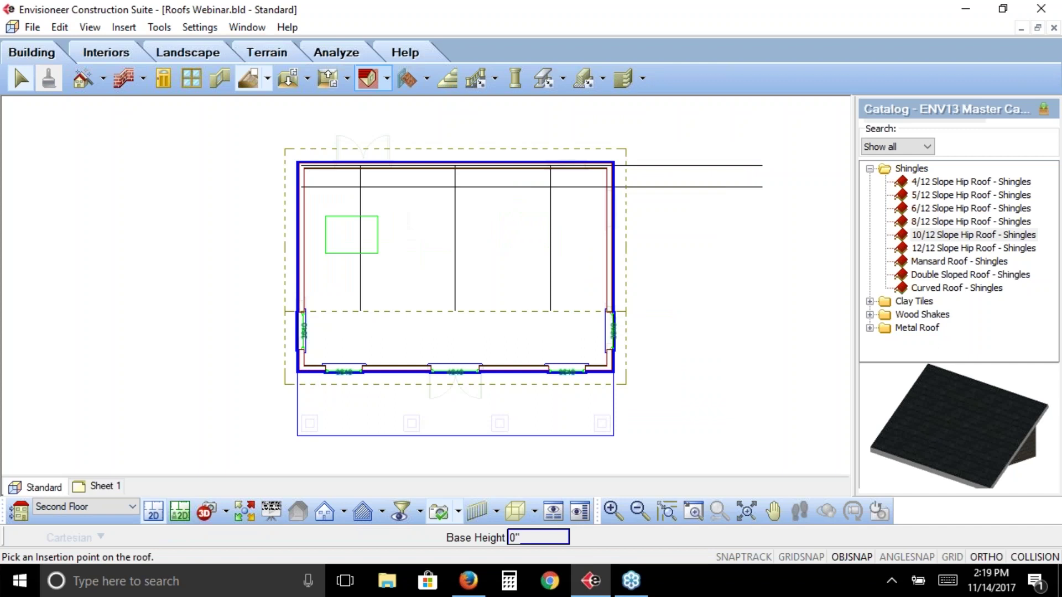
# Place the gable-front dormer where the left vertical layout line crosses the 2' offset line and finish the placement.
pyautogui.click(361, 188)
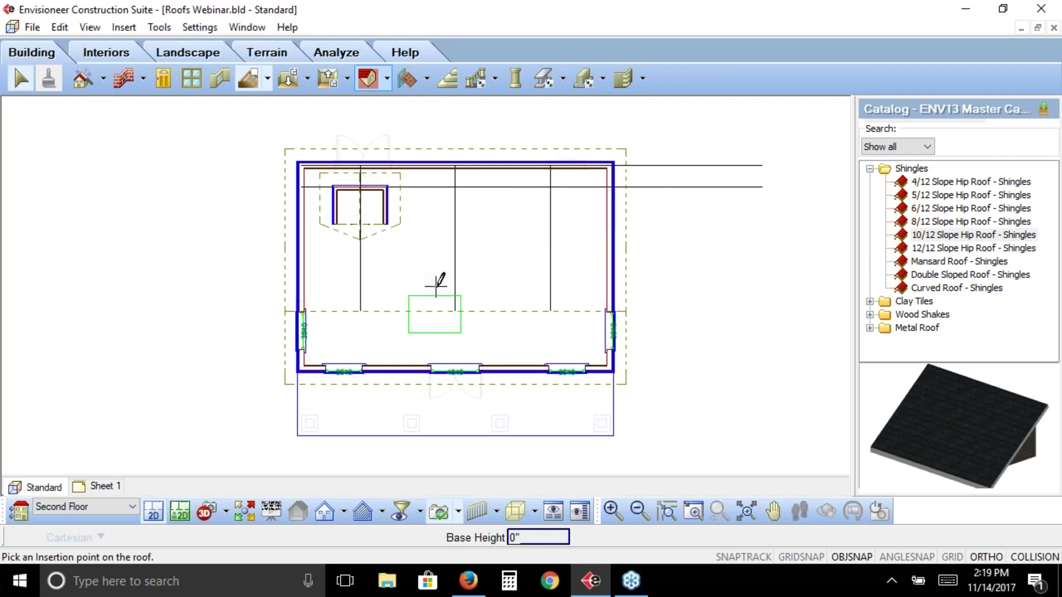
pyautogui.rightClick(436, 220)
pyautogui.click(486, 231)
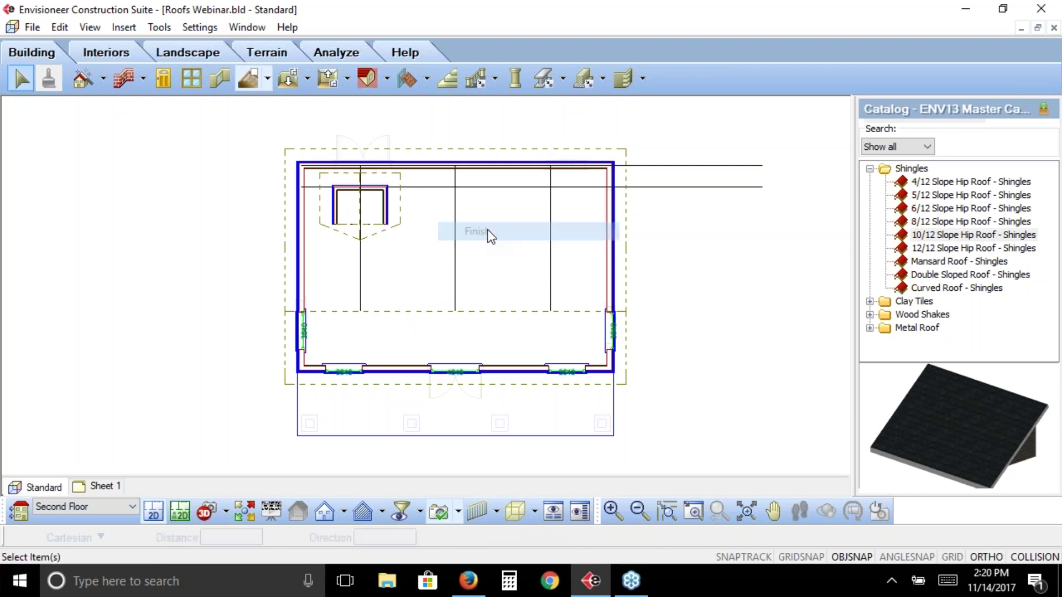
# Configure another dormer with the Gable Front option off and 2 x 4 Stucco walls.
pyautogui.click(369, 80)
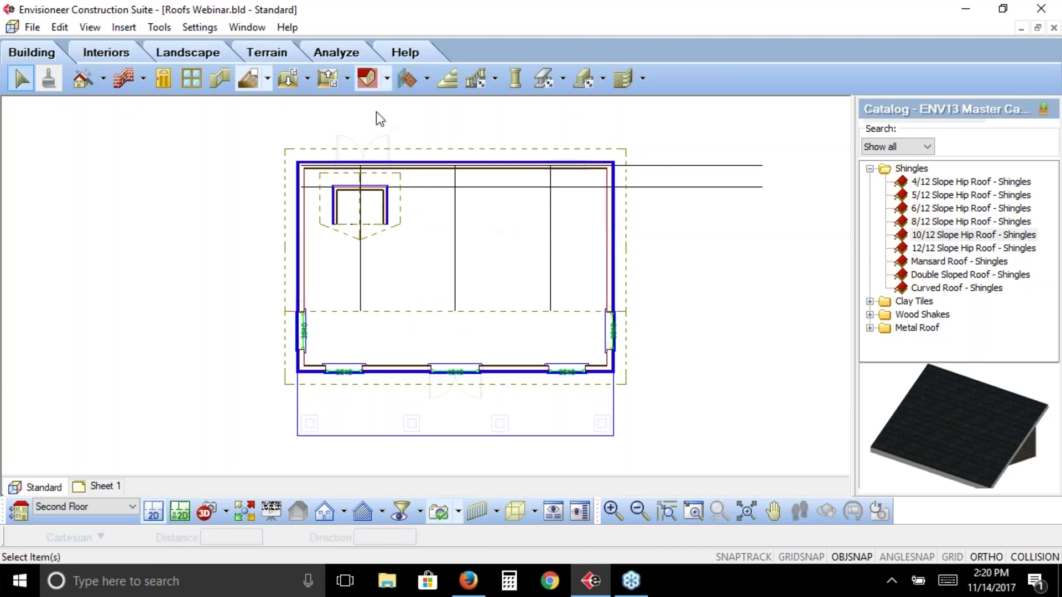
pyautogui.click(368, 80)
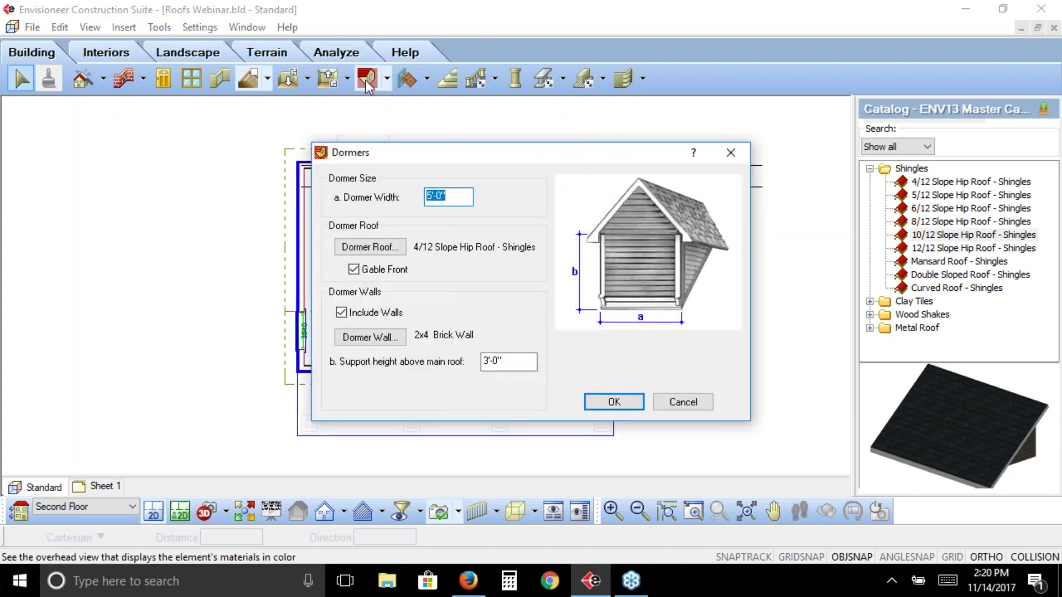
pyautogui.click(454, 195)
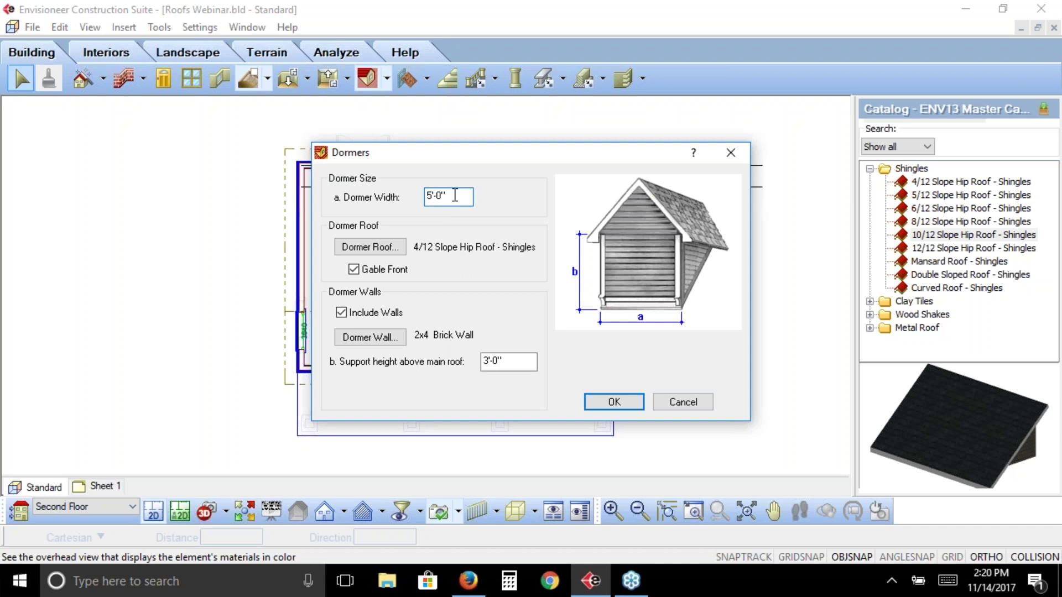
pyautogui.press('BackSpace')
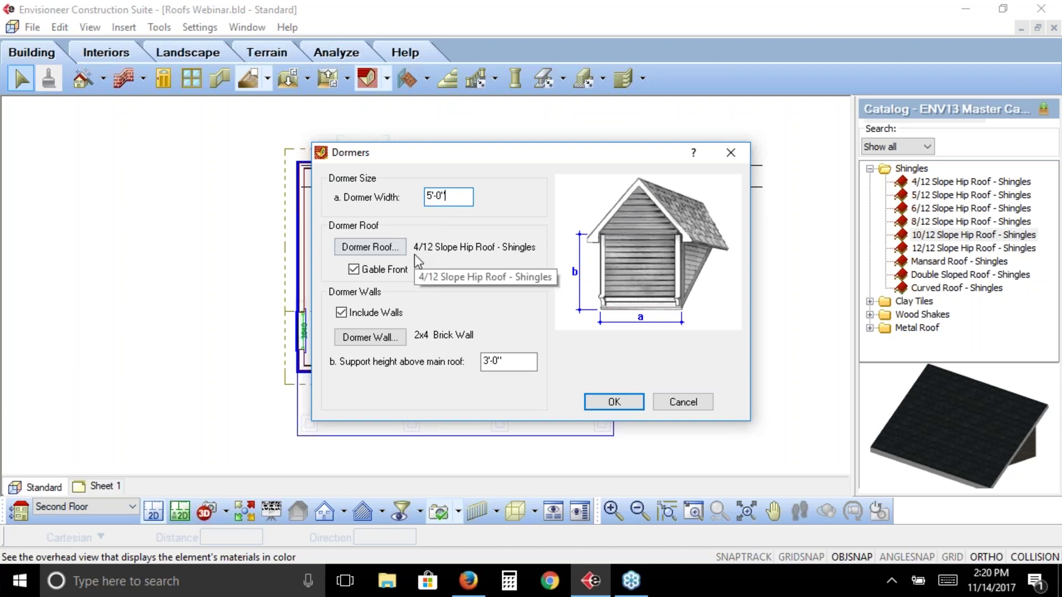
pyautogui.write('"')
pyautogui.click(354, 270)
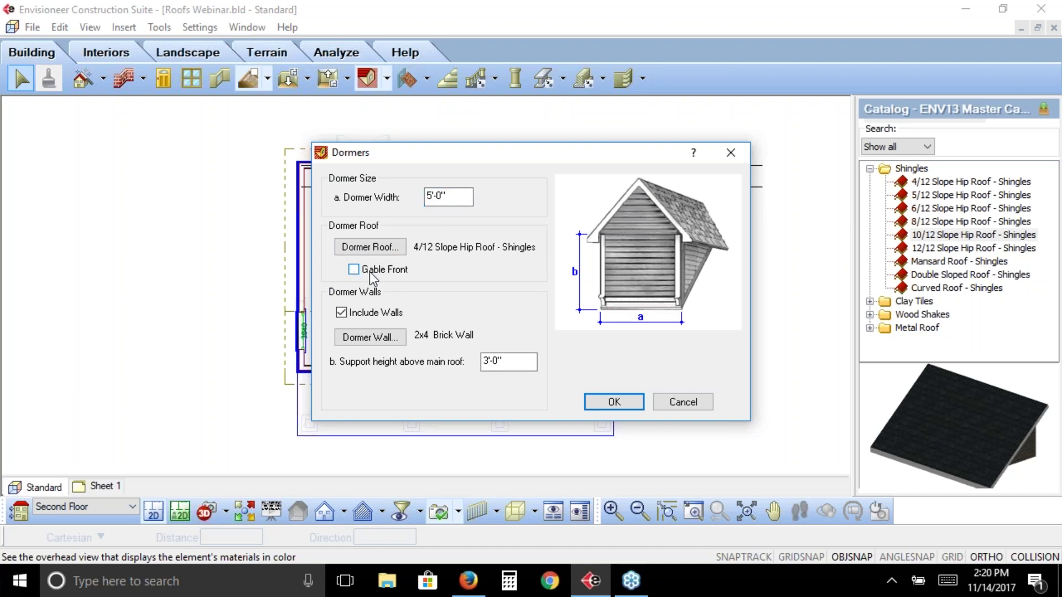
pyautogui.click(376, 338)
pyautogui.click(504, 229)
pyautogui.click(552, 496)
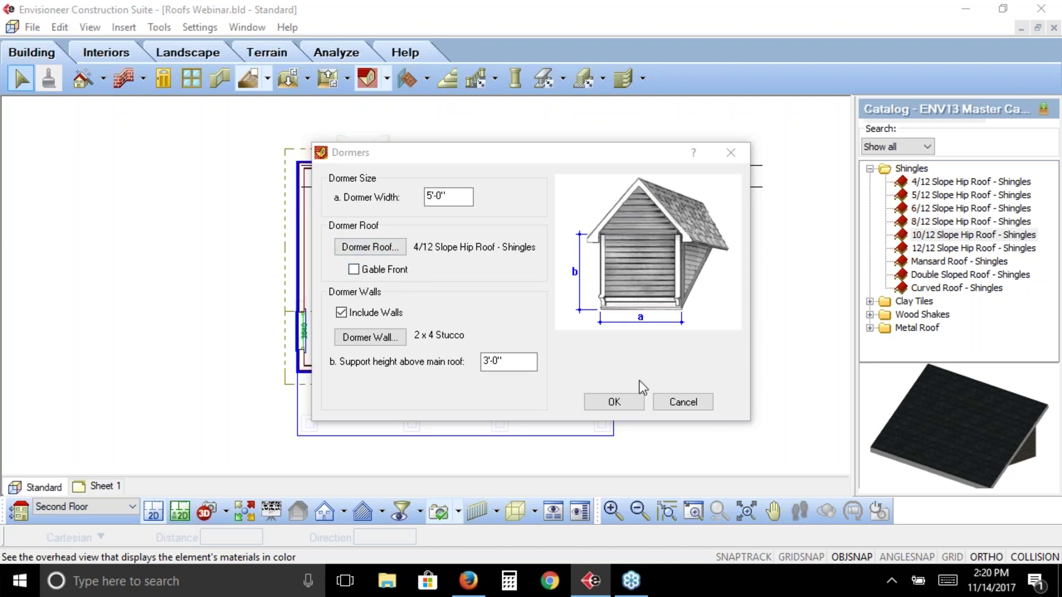
pyautogui.click(624, 405)
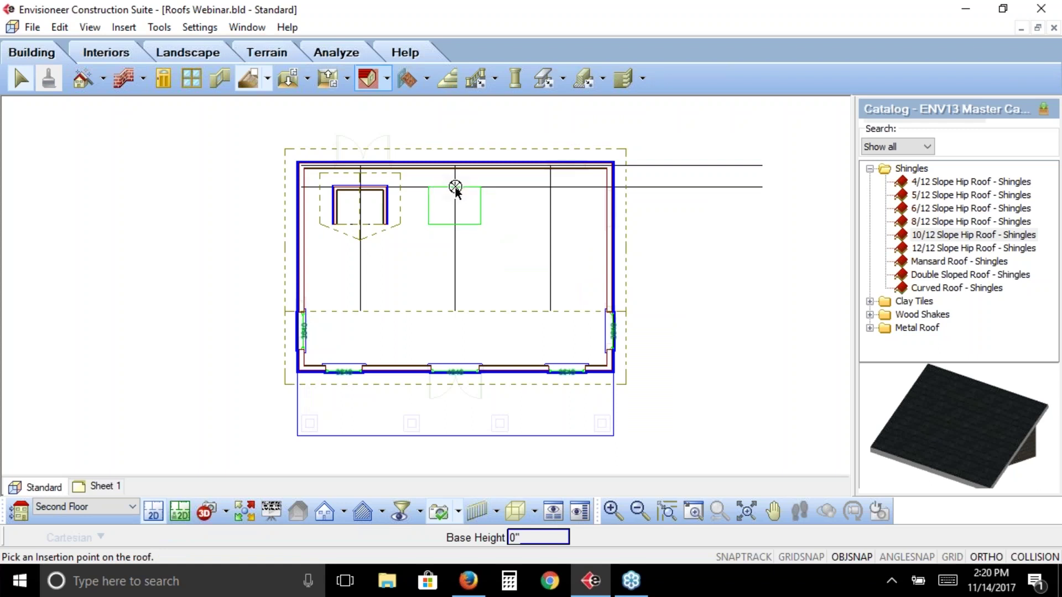
# Place hip-front dormers where the centre and right vertical layout lines cross the 2' offset line, and finish the placement.
pyautogui.click(456, 188)
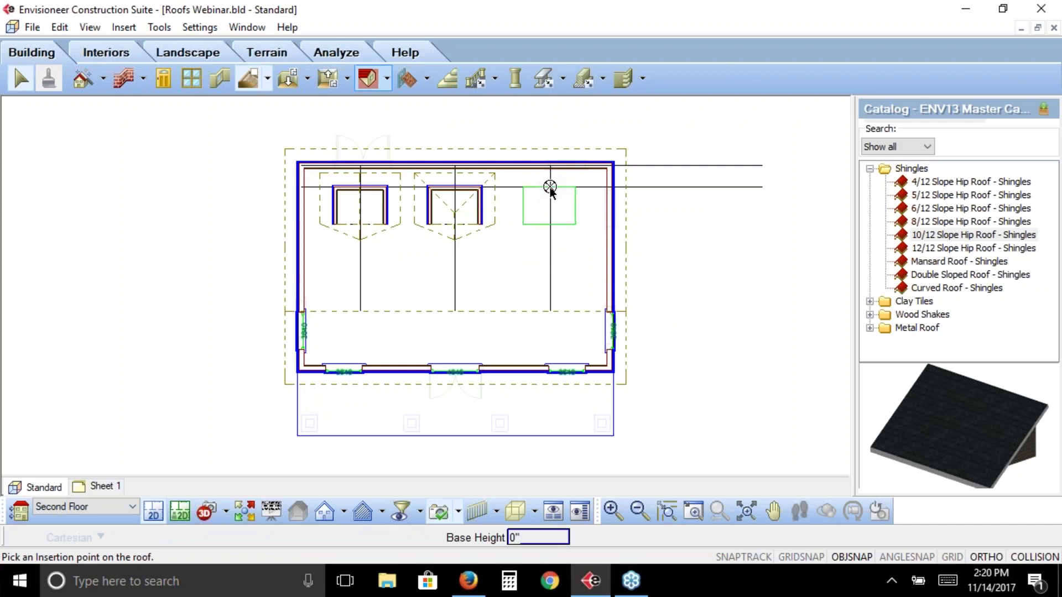
pyautogui.click(550, 188)
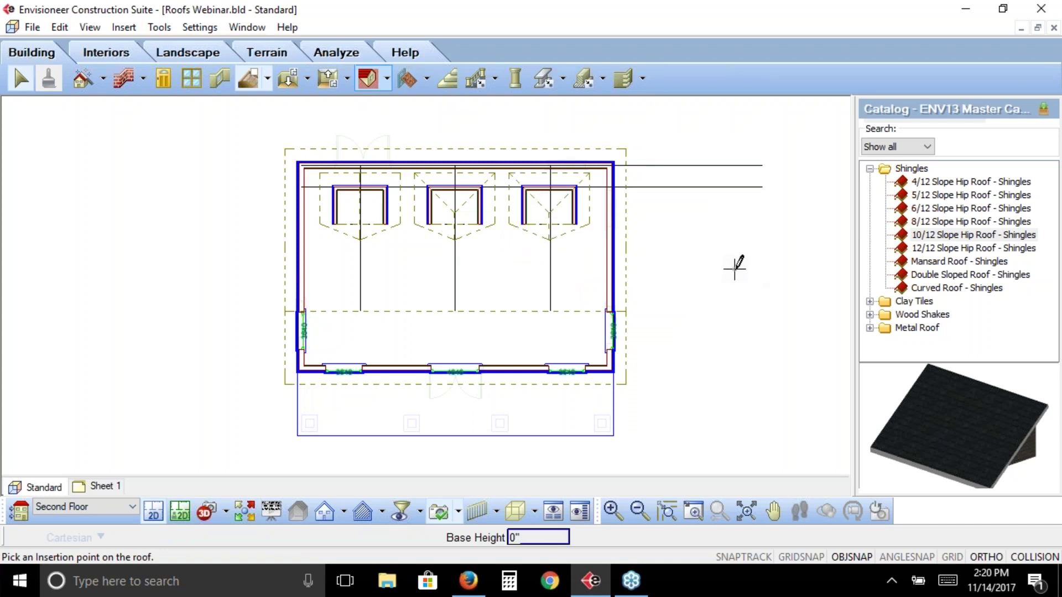
pyautogui.rightClick(714, 255)
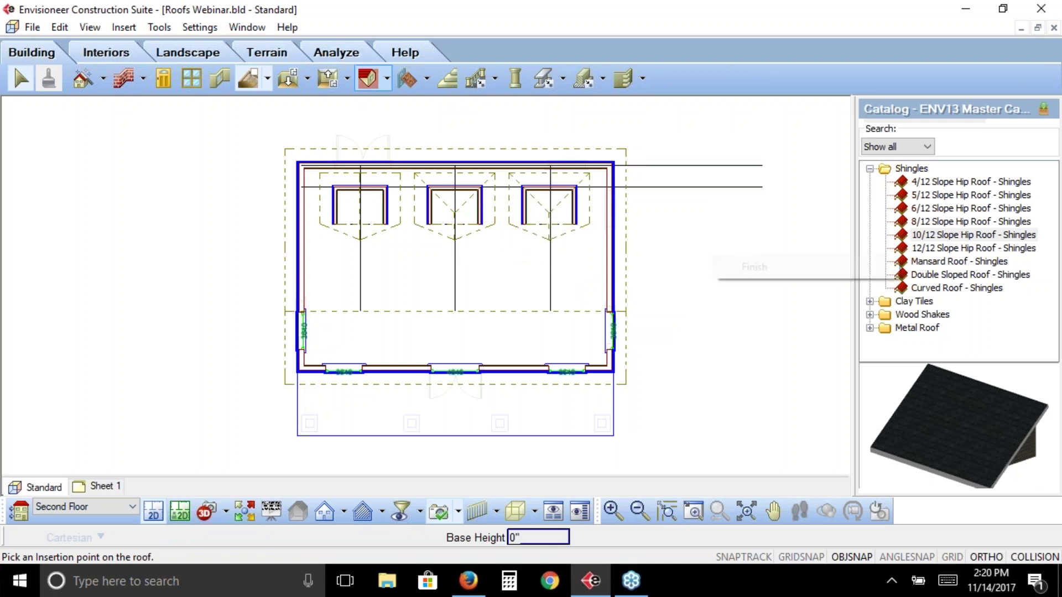
pyautogui.click(750, 267)
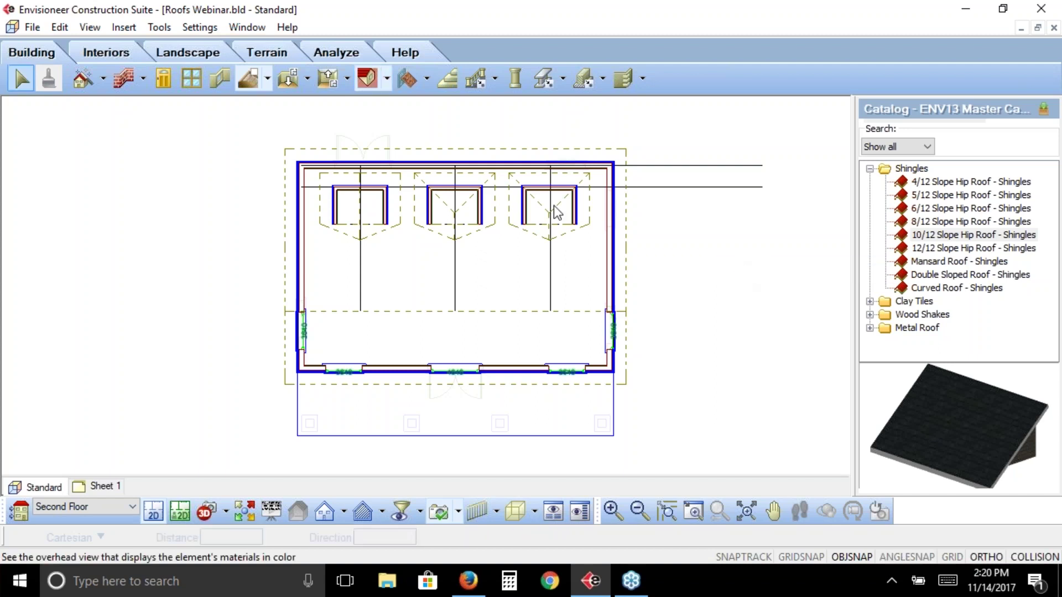
# Examine the three dormers on the rear roof slope in a 3D view of the house.
pyautogui.click(245, 512)
pyautogui.click(502, 256)
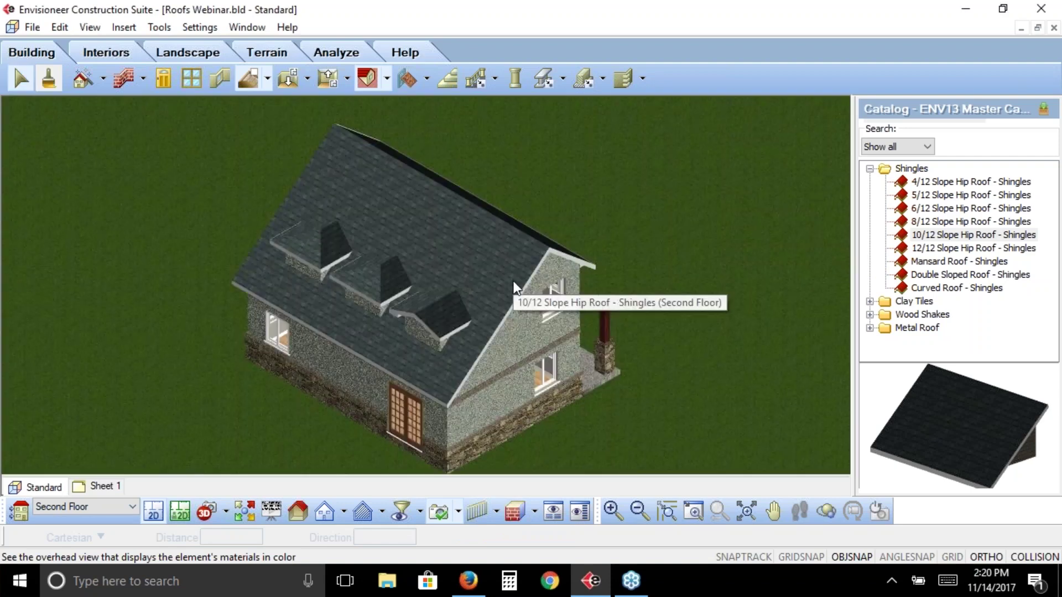
pyautogui.click(821, 512)
pyautogui.moveTo(457, 318); pyautogui.dragTo(511, 238)
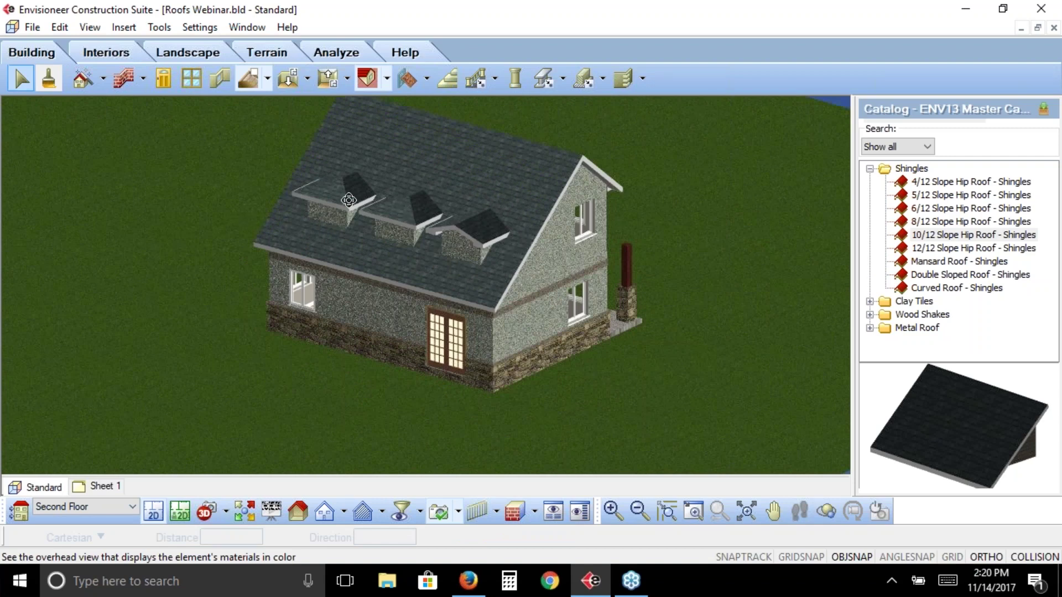
# Return to the plan view of the second floor and select the centre dormer's roof at its side edge.
pyautogui.click(179, 511)
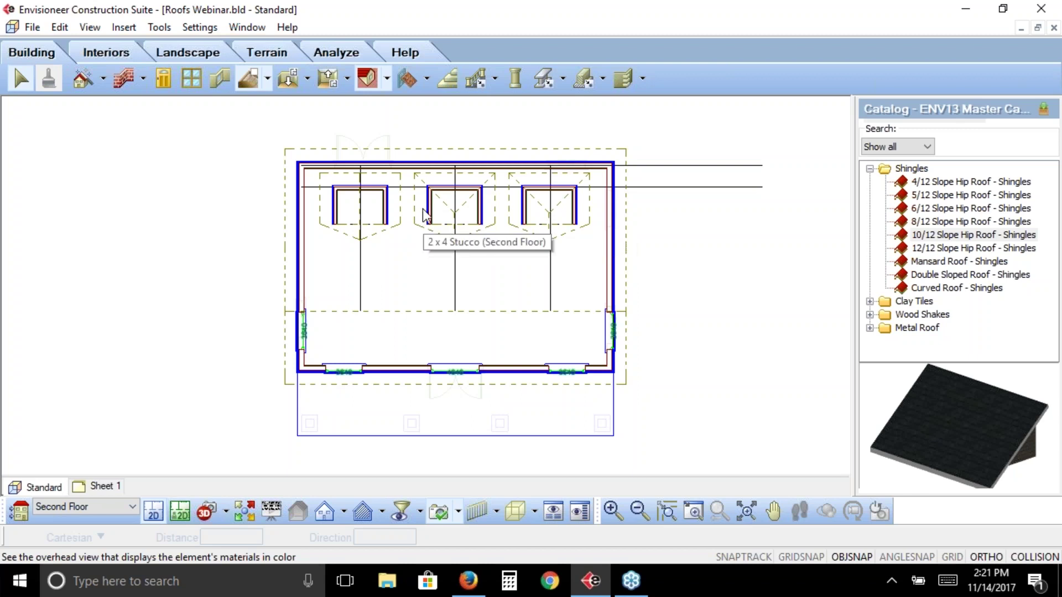
pyautogui.click(416, 204)
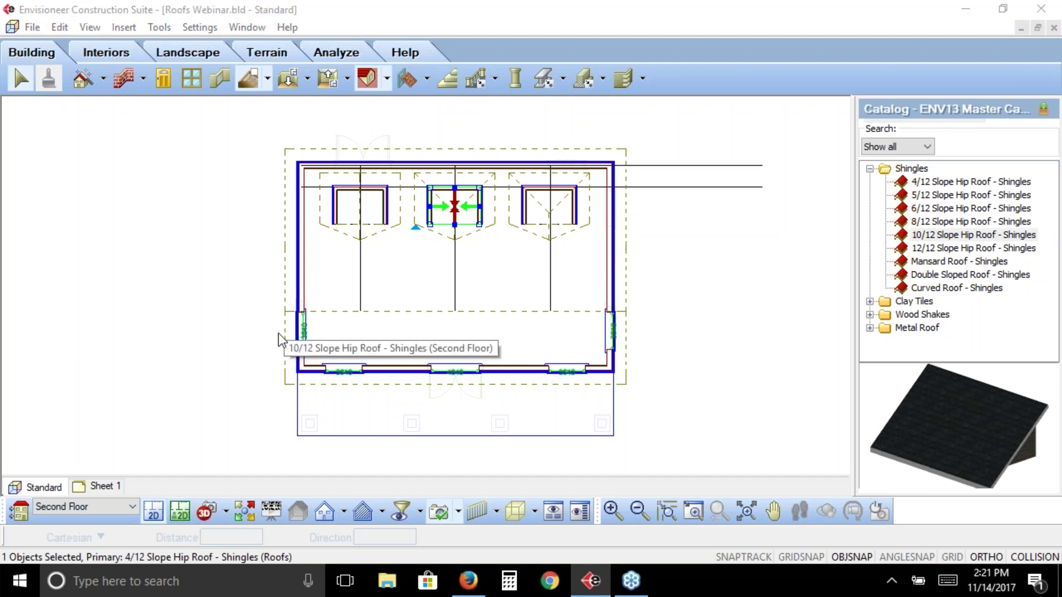
pyautogui.click(940, 264)
pyautogui.moveTo(667, 319)
pyautogui.mouseDown()
pyautogui.moveTo(666, 261)
pyautogui.moveTo(741, 257)
pyautogui.moveTo(764, 291)
pyautogui.moveTo(708, 321)
pyautogui.moveTo(670, 322)
pyautogui.moveTo(678, 296)
pyautogui.mouseUp()
pyautogui.moveTo(754, 287); pyautogui.dragTo(751, 293)
pyautogui.moveTo(671, 292); pyautogui.dragTo(763, 291)
pyautogui.moveTo(675, 396)
pyautogui.mouseDown()
pyautogui.moveTo(662, 355)
pyautogui.moveTo(701, 354)
pyautogui.moveTo(778, 428)
pyautogui.moveTo(681, 427)
pyautogui.moveTo(672, 382)
pyautogui.moveTo(685, 387)
pyautogui.moveTo(685, 405)
pyautogui.mouseUp()
pyautogui.moveTo(714, 364)
pyautogui.mouseDown()
pyautogui.moveTo(720, 381)
pyautogui.moveTo(763, 392)
pyautogui.moveTo(765, 383)
pyautogui.moveTo(771, 398)
pyautogui.moveTo(842, 323)
pyautogui.moveTo(786, 384)
pyautogui.mouseUp()
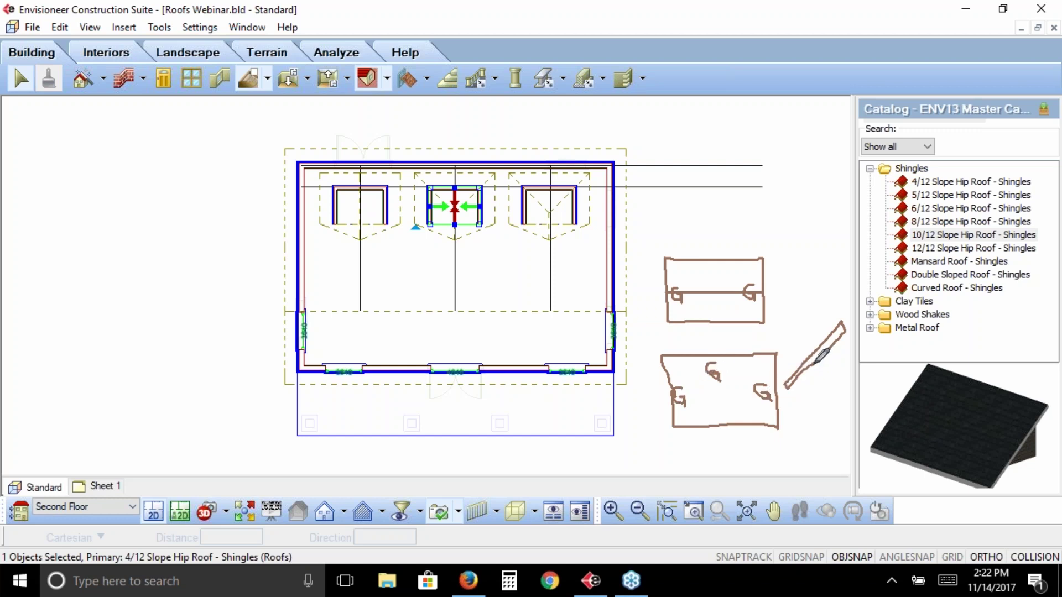
pyautogui.moveTo(790, 386); pyautogui.dragTo(805, 384)
pyautogui.moveTo(730, 410)
pyautogui.mouseDown()
pyautogui.moveTo(713, 411)
pyautogui.moveTo(720, 443)
pyautogui.moveTo(730, 426)
pyautogui.moveTo(727, 406)
pyautogui.moveTo(703, 443)
pyautogui.moveTo(728, 409)
pyautogui.mouseUp()
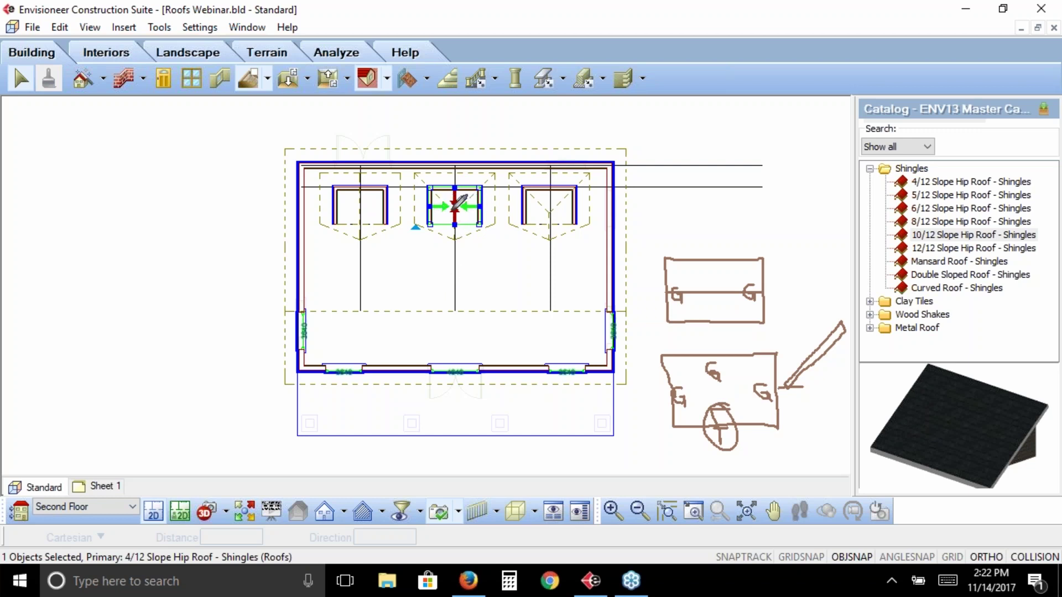
pyautogui.moveTo(453, 229)
pyautogui.mouseDown()
pyautogui.moveTo(466, 220)
pyautogui.moveTo(446, 206)
pyautogui.moveTo(453, 227)
pyautogui.mouseUp()
pyautogui.rightClick(560, 375)
pyautogui.click(561, 377)
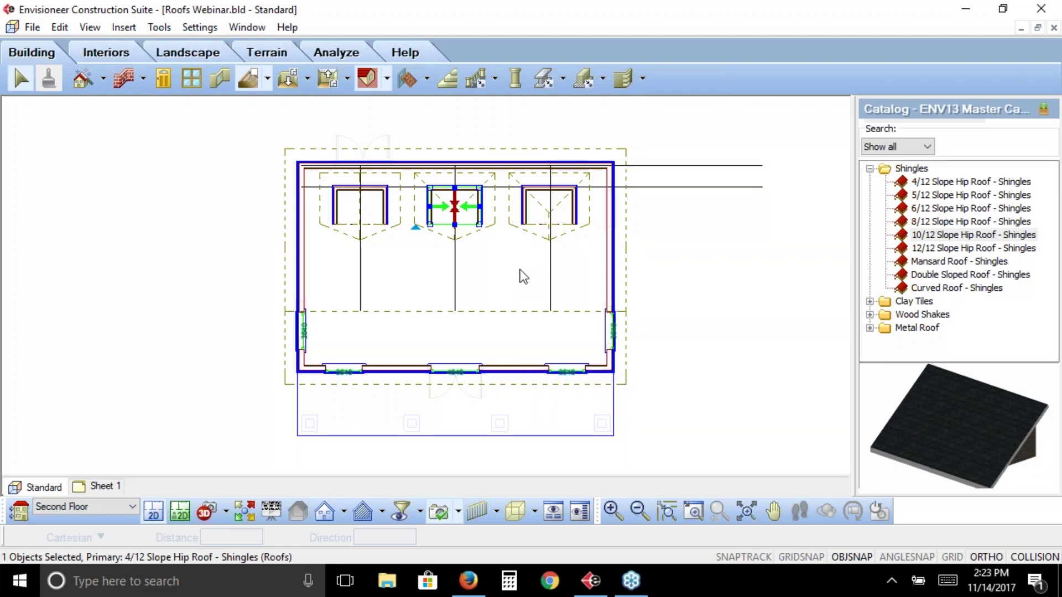
# Change the roof shape in the centre dormer's roof properties to Gable and check the dormers in a 3D view.
pyautogui.rightClick(471, 228)
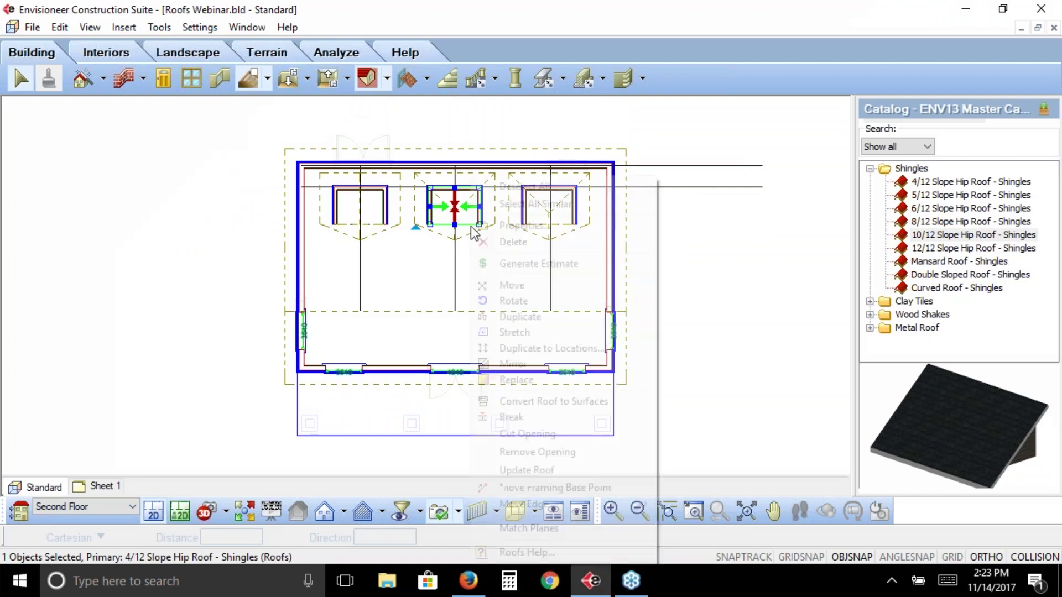
pyautogui.click(516, 227)
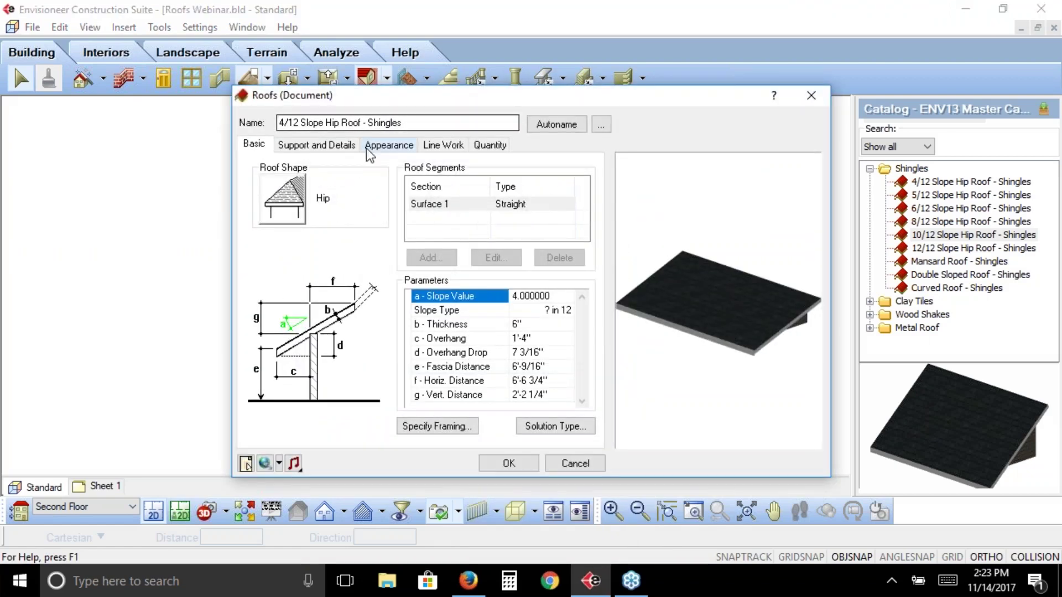
pyautogui.click(297, 210)
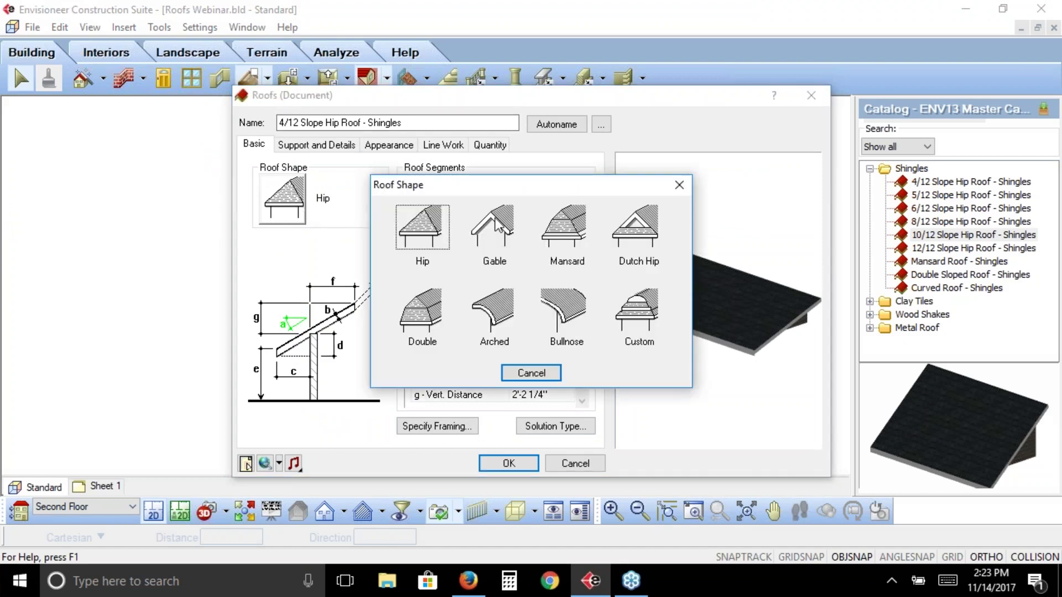
pyautogui.click(495, 218)
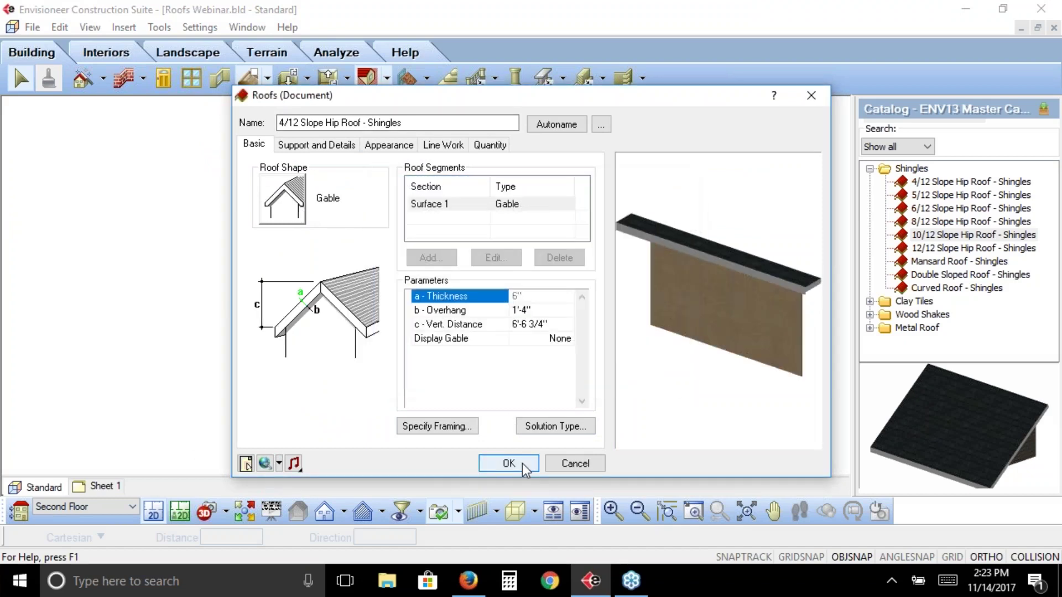
pyautogui.click(522, 463)
pyautogui.click(685, 286)
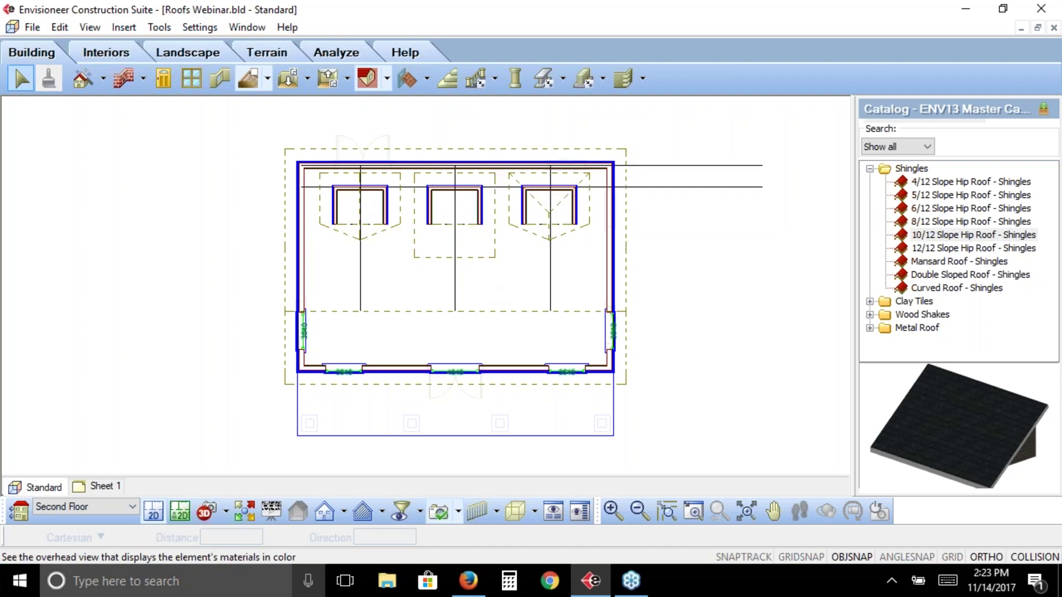
pyautogui.click(244, 511)
pyautogui.click(501, 255)
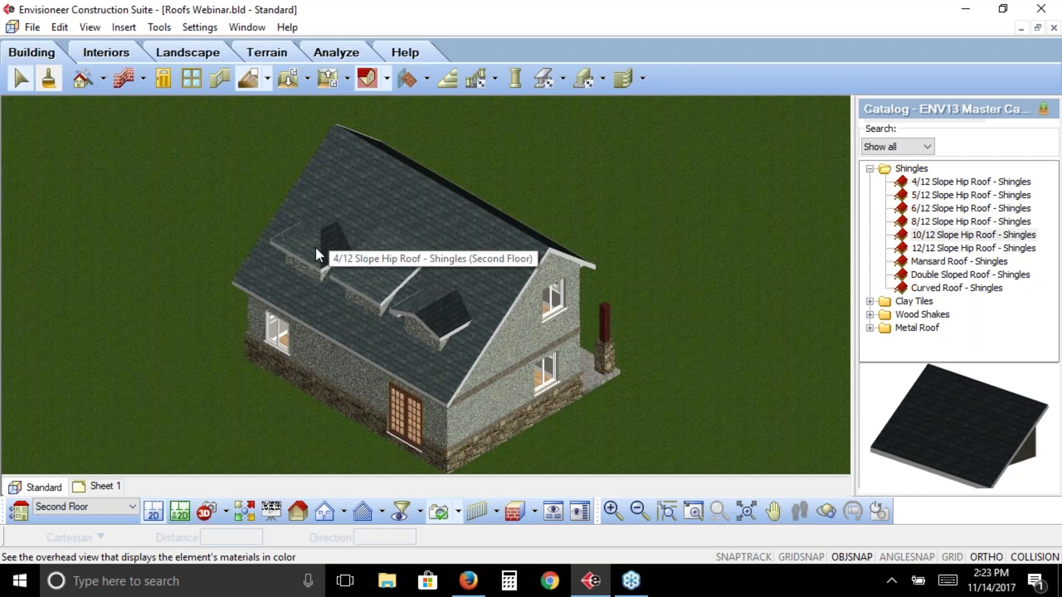
# Insert a 2'-0" X 2'-0" Fixed Window with a 5'-8" head height centred in each dormer's front wall.
pyautogui.click(155, 512)
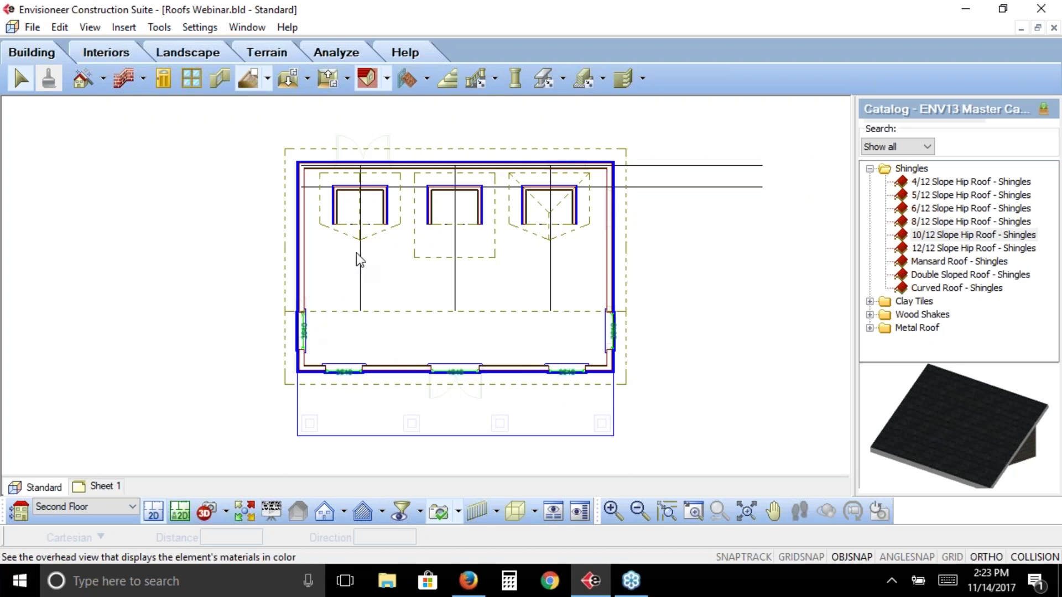
pyautogui.click(190, 79)
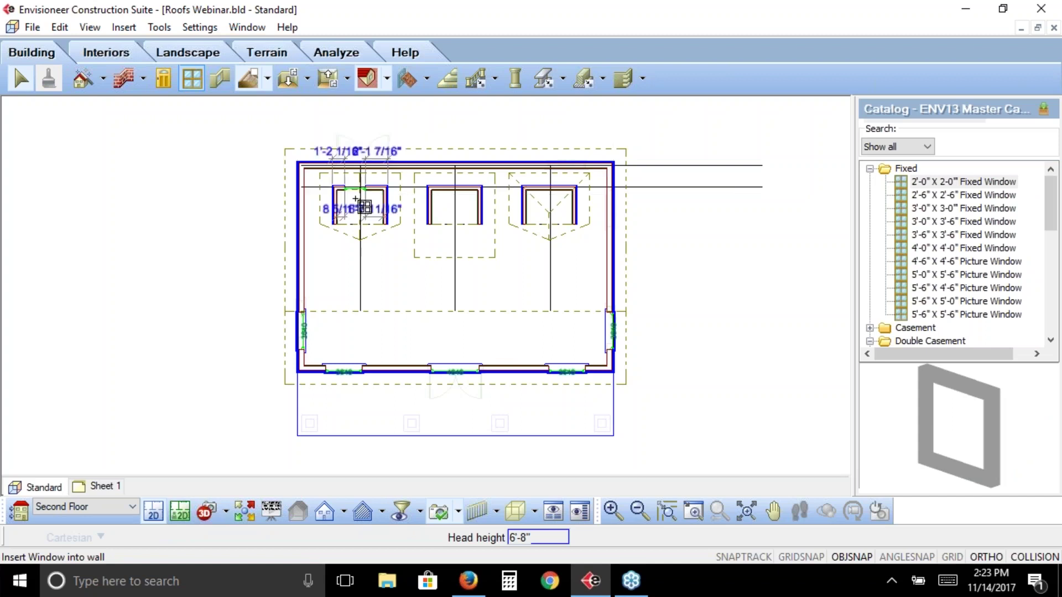
pyautogui.click(693, 512)
pyautogui.moveTo(631, 132); pyautogui.dragTo(299, 262)
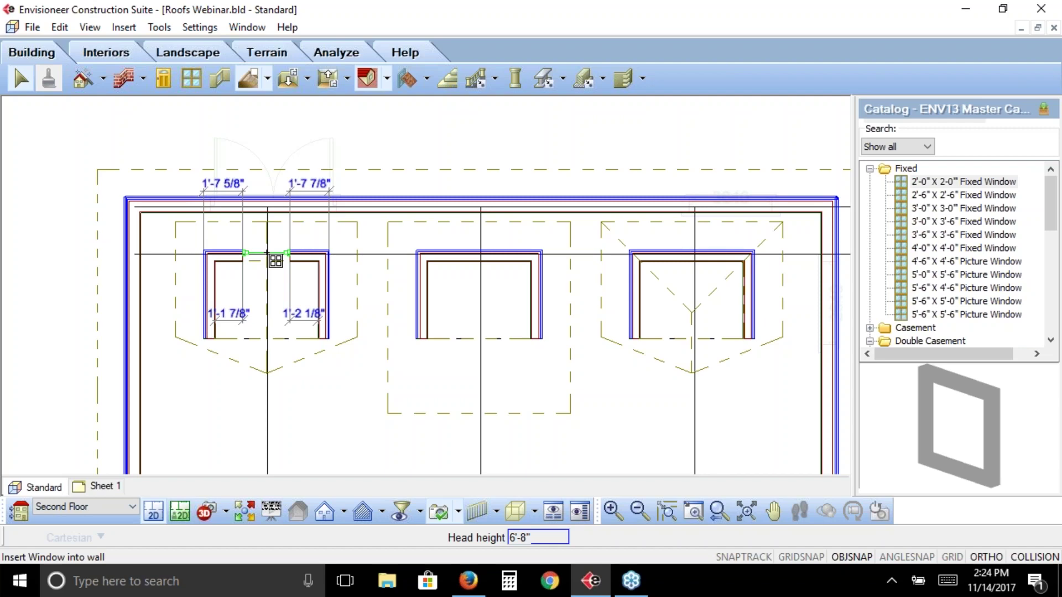
pyautogui.click(520, 537)
pyautogui.click(515, 537)
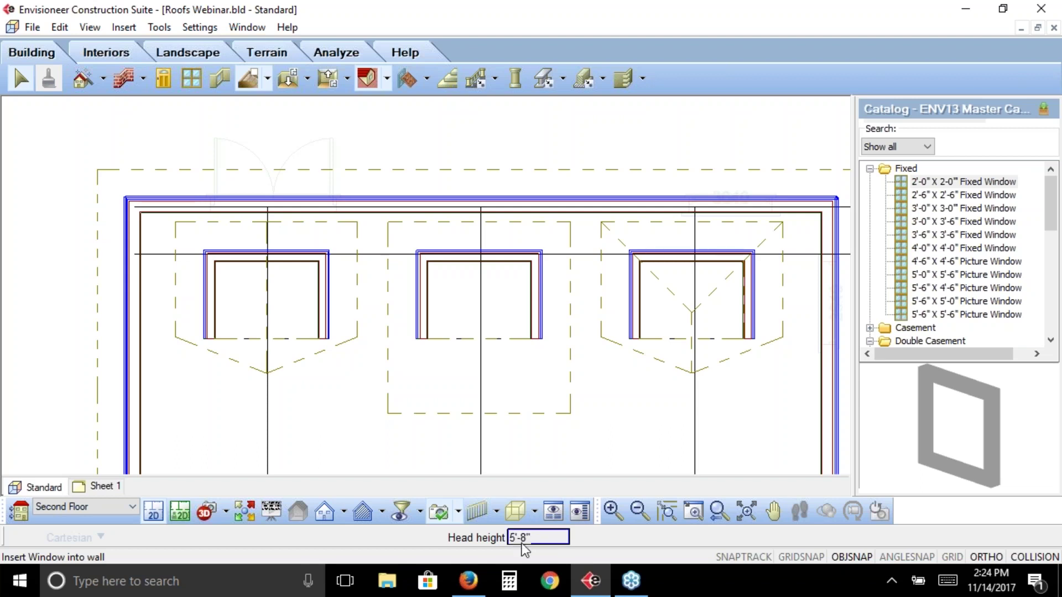
pyautogui.click(268, 254)
pyautogui.click(484, 255)
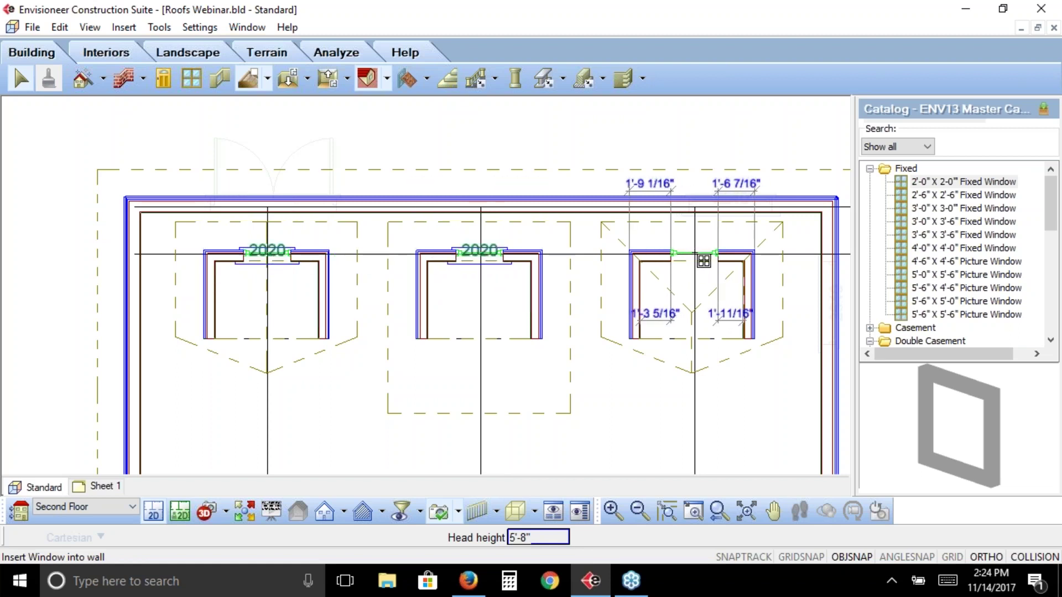
pyautogui.click(694, 254)
pyautogui.rightClick(639, 412)
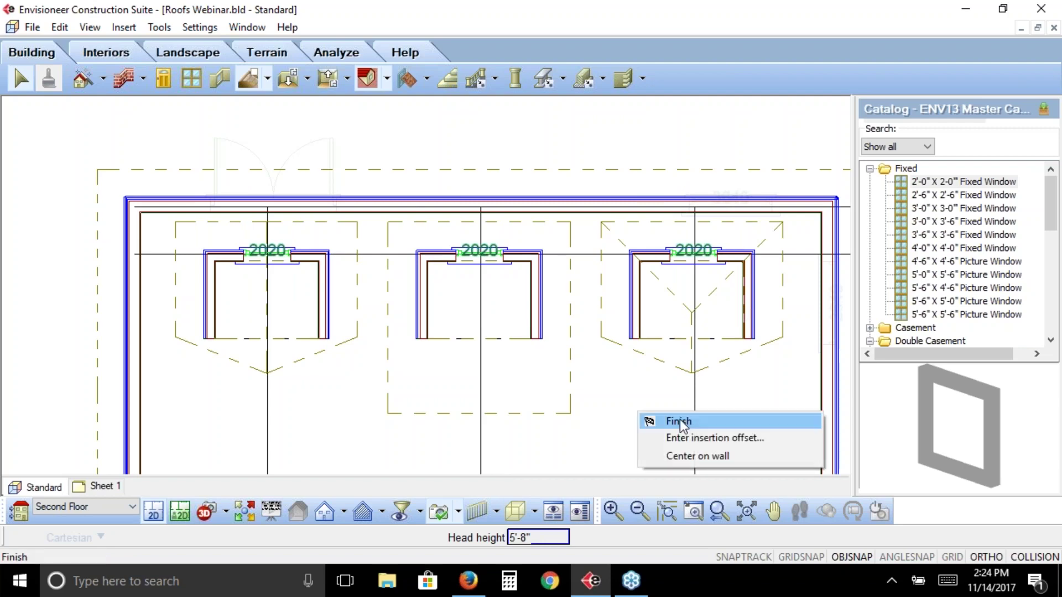
pyautogui.click(680, 419)
# Examine the new dormer windows up close in a 3D view of the rear roof slope.
pyautogui.click(253, 511)
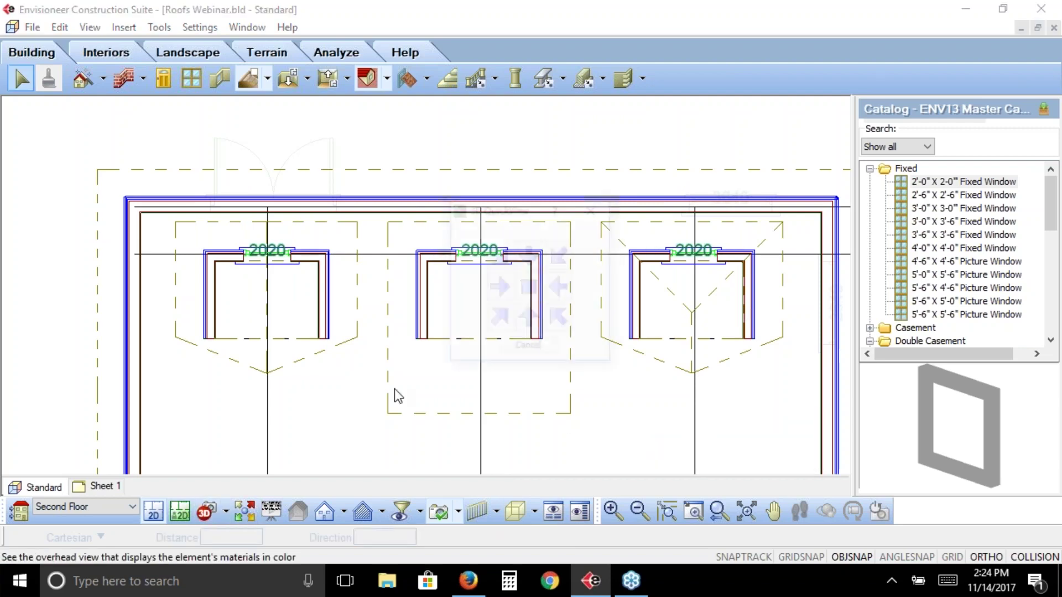
pyautogui.click(500, 260)
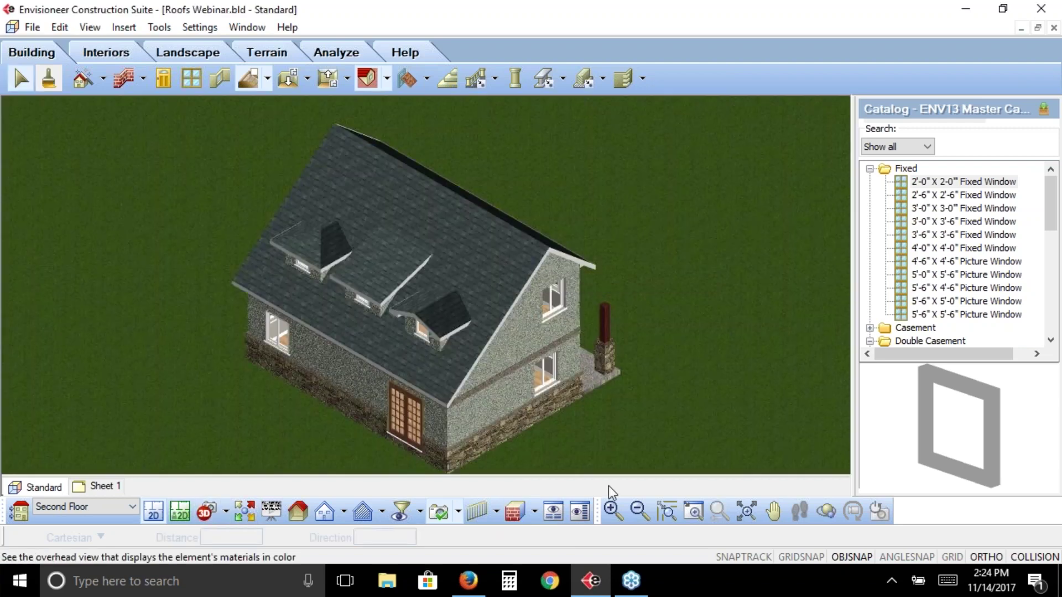
pyautogui.click(693, 512)
pyautogui.moveTo(461, 306); pyautogui.dragTo(385, 371)
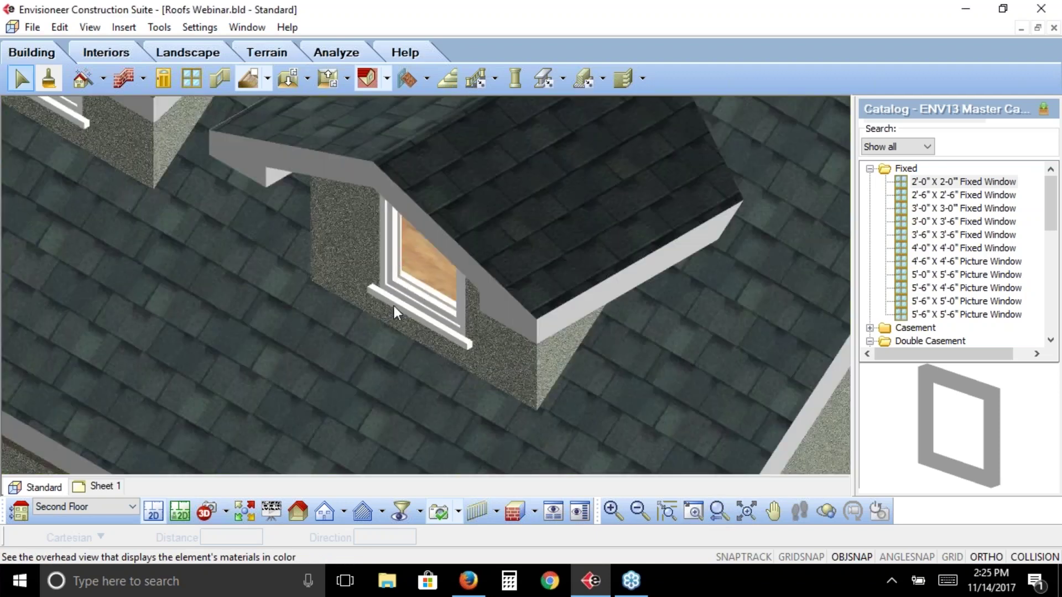
pyautogui.moveTo(526, 386); pyautogui.dragTo(349, 296, button='middle')
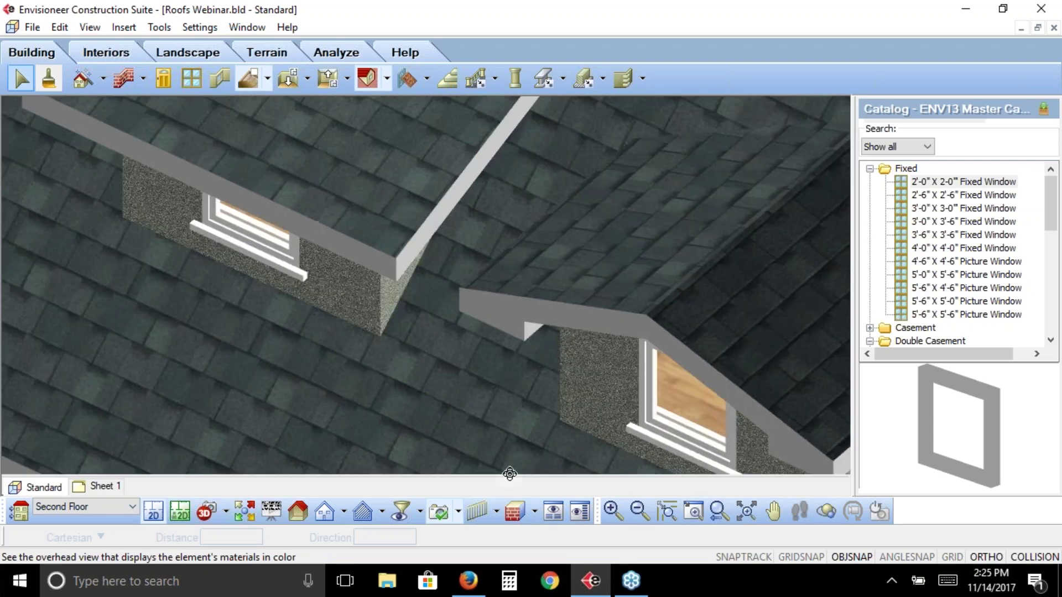
pyautogui.moveTo(526, 412); pyautogui.dragTo(793, 519, button='middle')
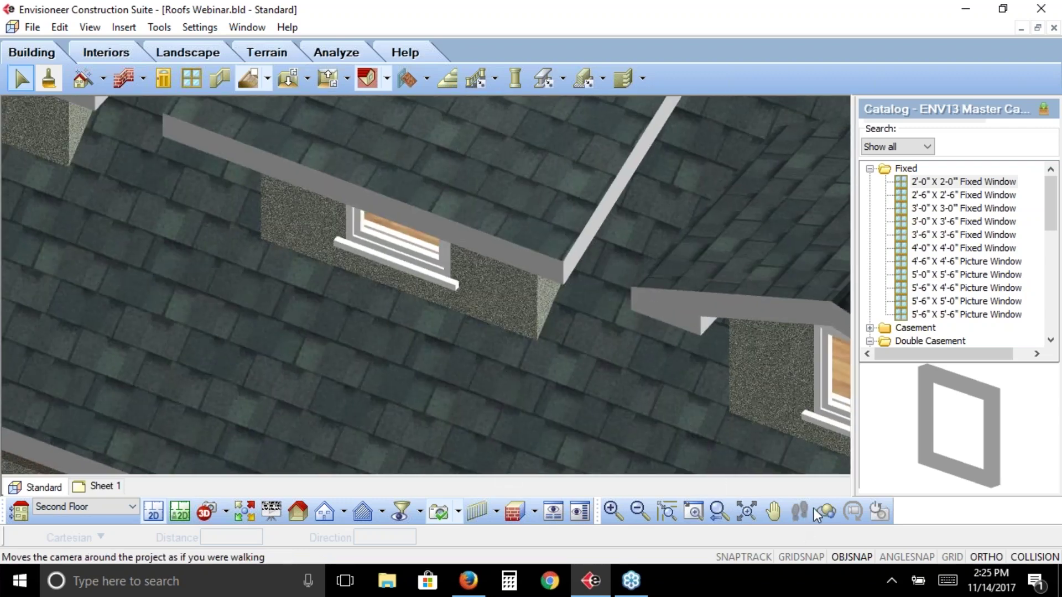
pyautogui.moveTo(447, 359); pyautogui.dragTo(547, 469, button='middle')
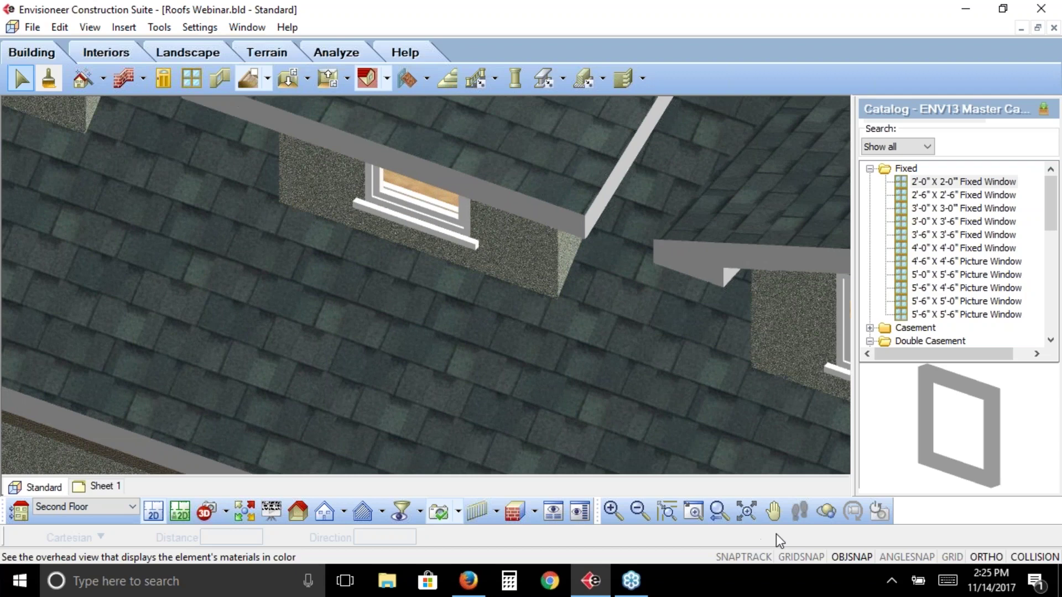
# Place a new camera inside the second floor near the front-left corner, aimed toward the dormers on the rear slope.
pyautogui.click(153, 512)
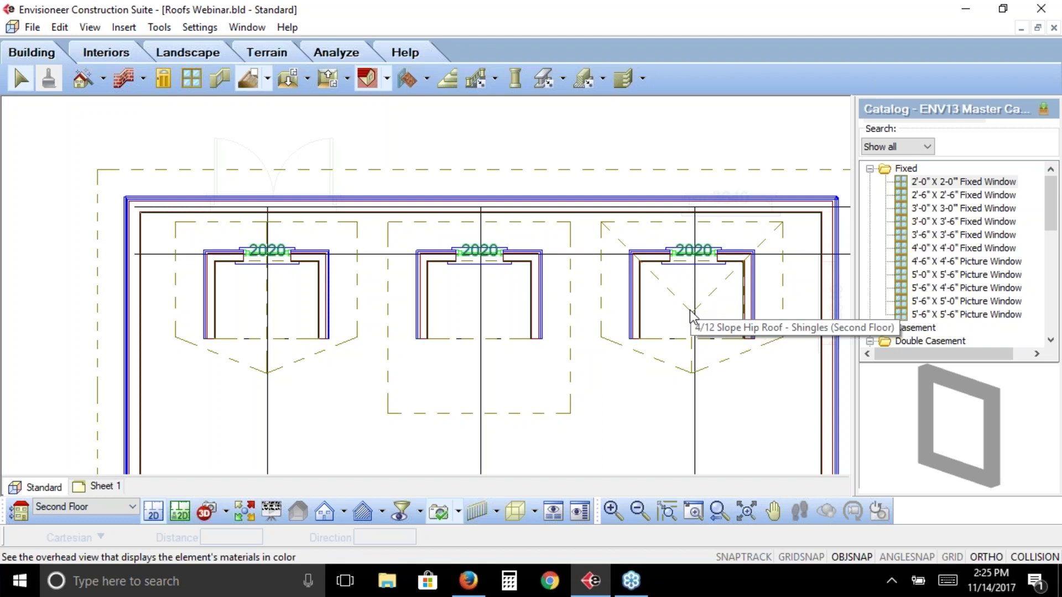
pyautogui.click(721, 511)
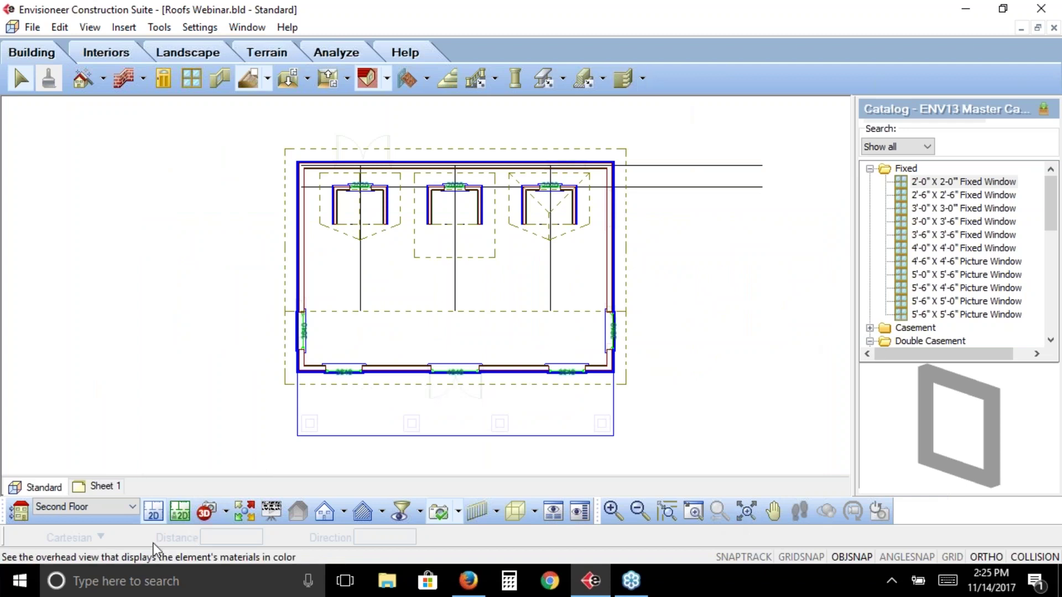
pyautogui.click(224, 516)
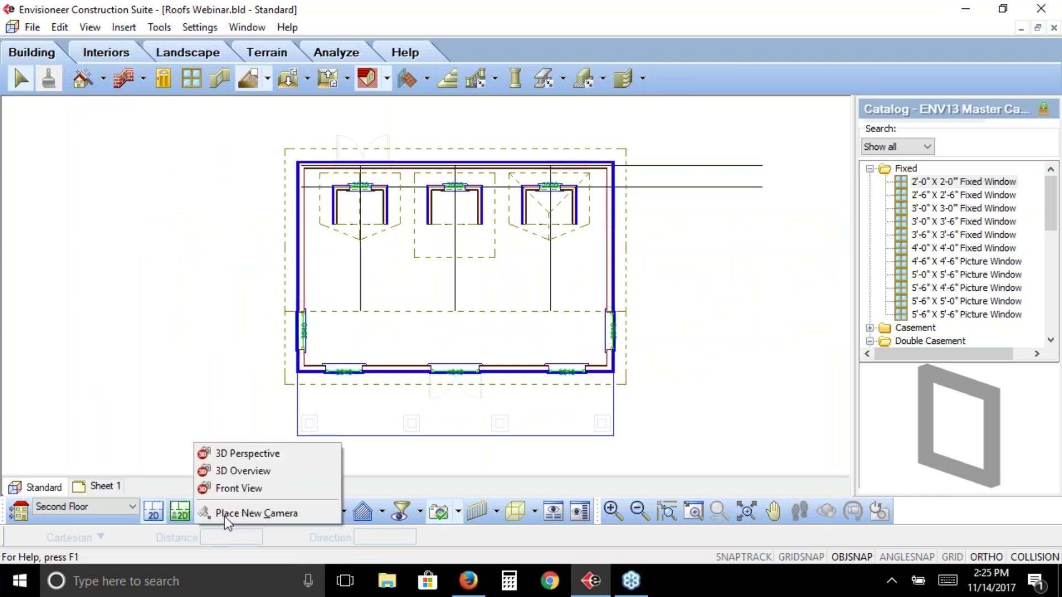
pyautogui.click(239, 514)
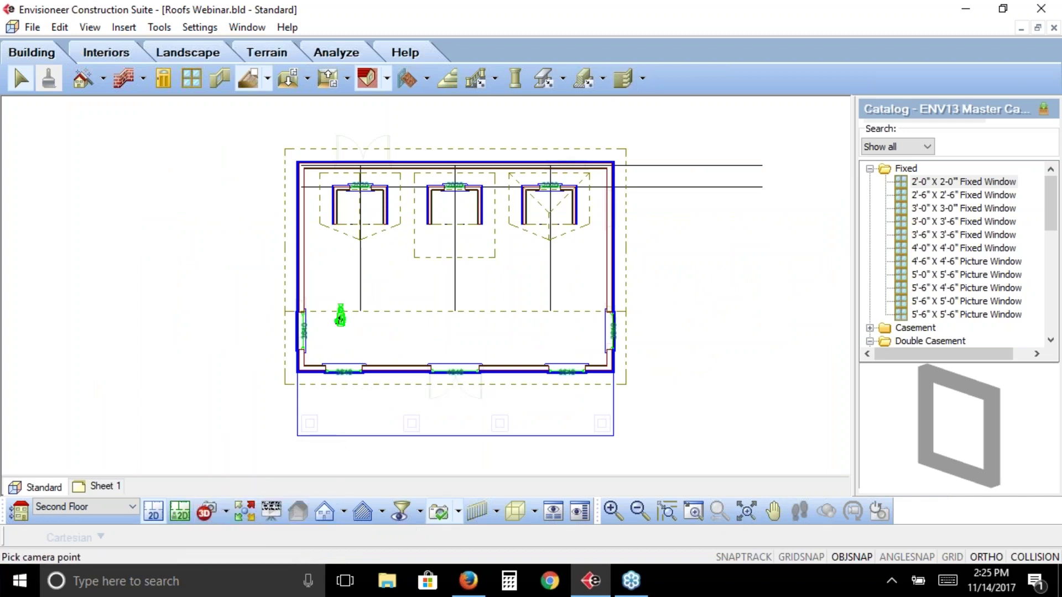
pyautogui.click(340, 344)
pyautogui.click(387, 261)
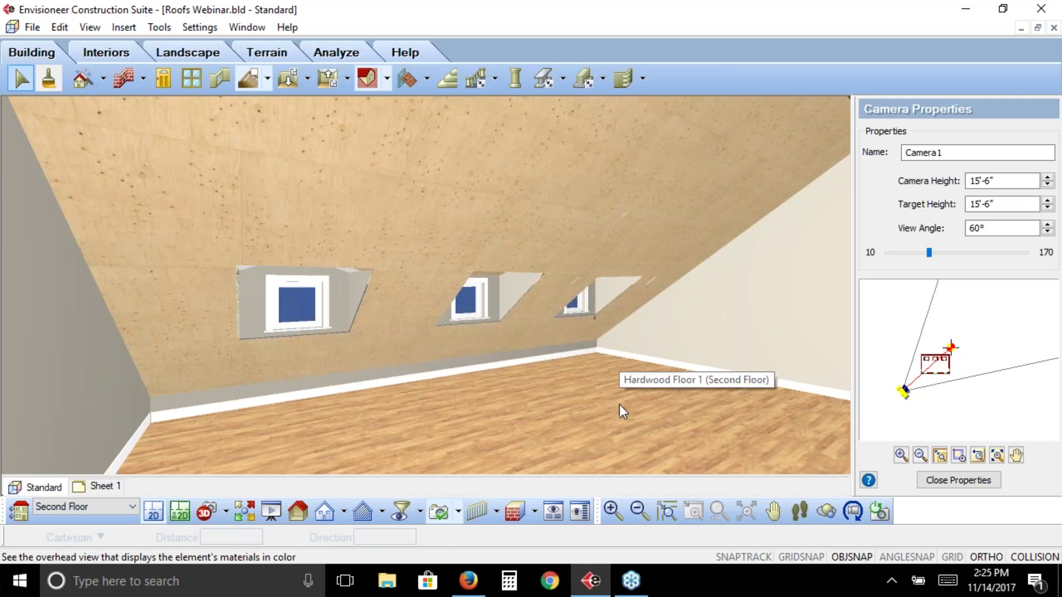
# Sample the REVERE PEWTER-HC-172 paint from the wall and apply it to the underside of the sloped roof.
pyautogui.click(48, 78)
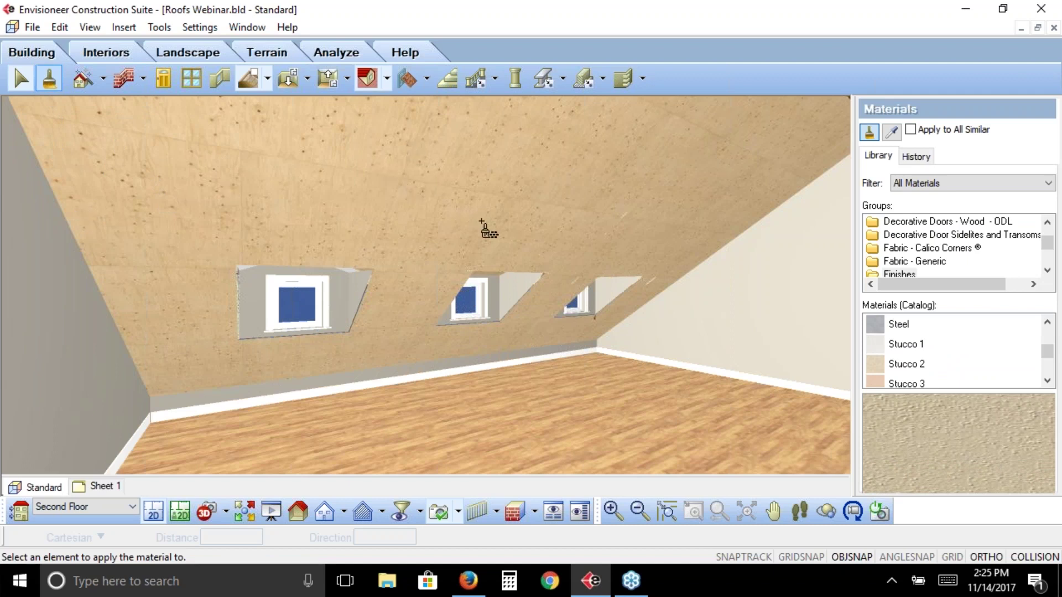
pyautogui.click(892, 132)
pyautogui.click(43, 277)
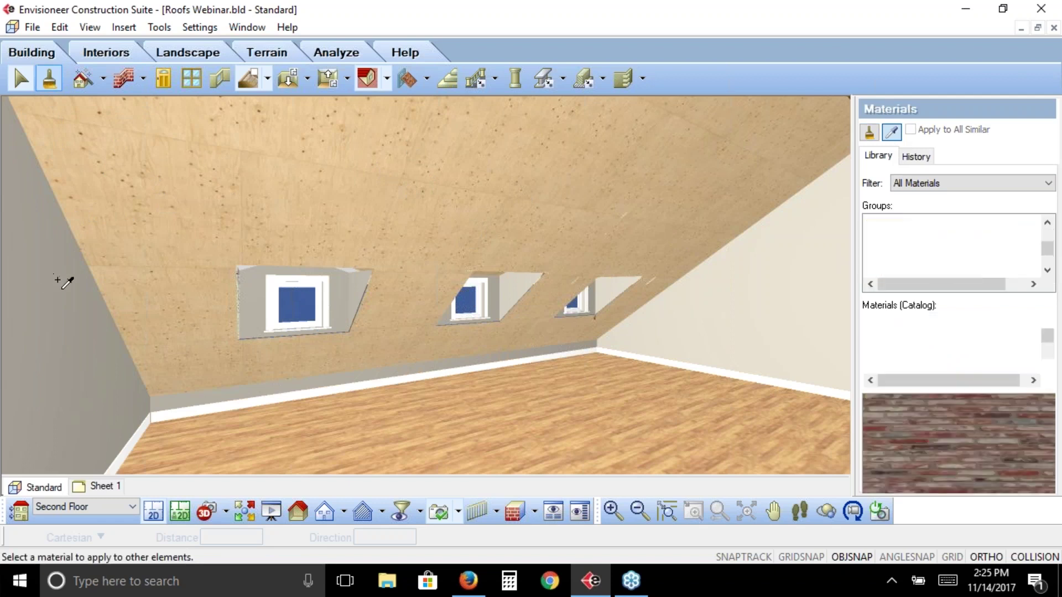
pyautogui.click(868, 133)
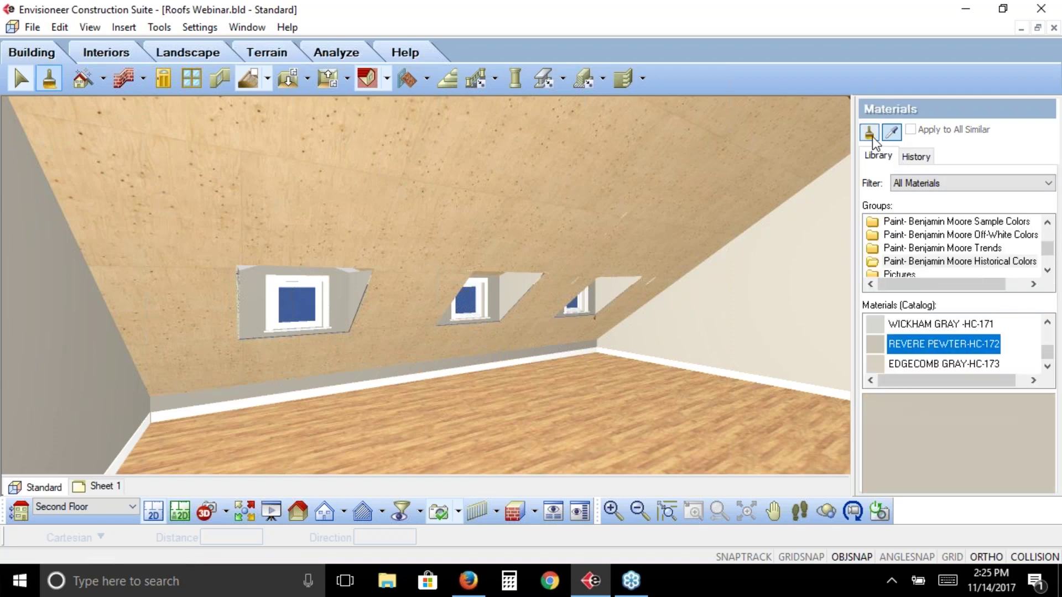
pyautogui.click(493, 174)
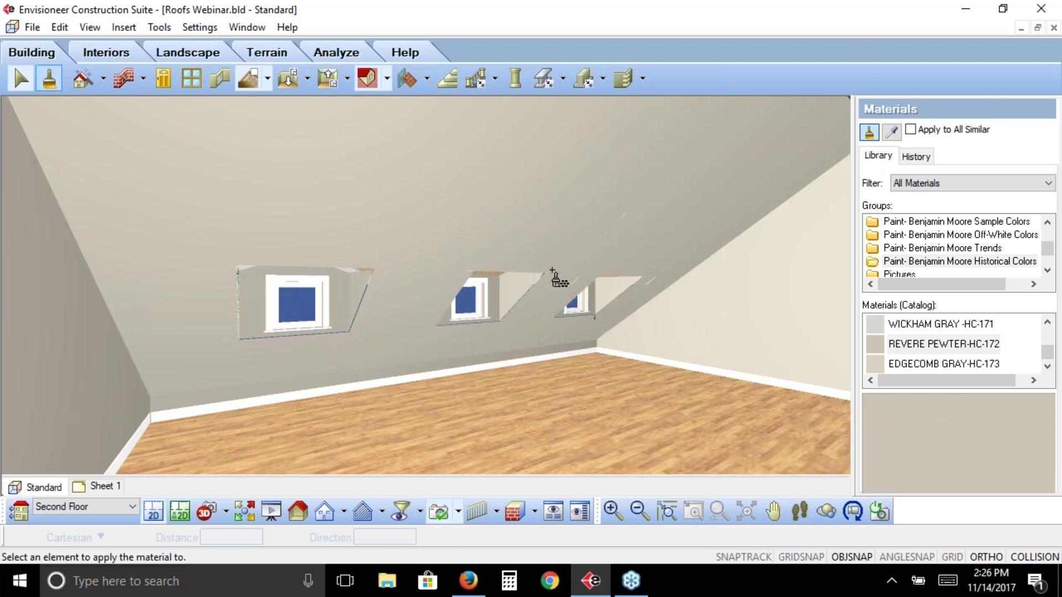
pyautogui.rightClick(518, 394)
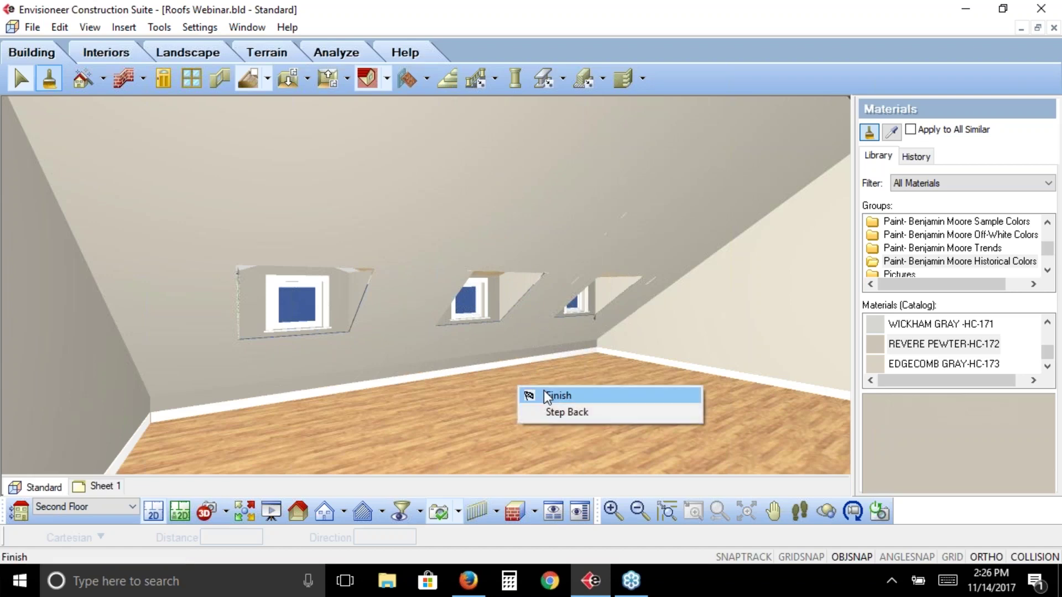
pyautogui.click(545, 392)
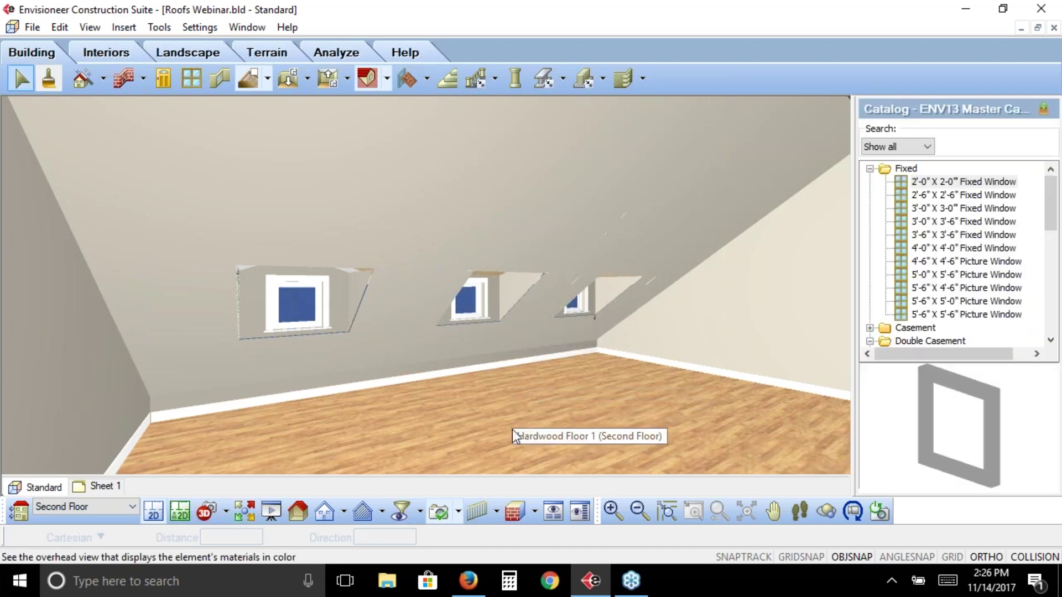
# Try a Level wall top on the far dormer's side wall, and undo the change.
pyautogui.click(607, 290)
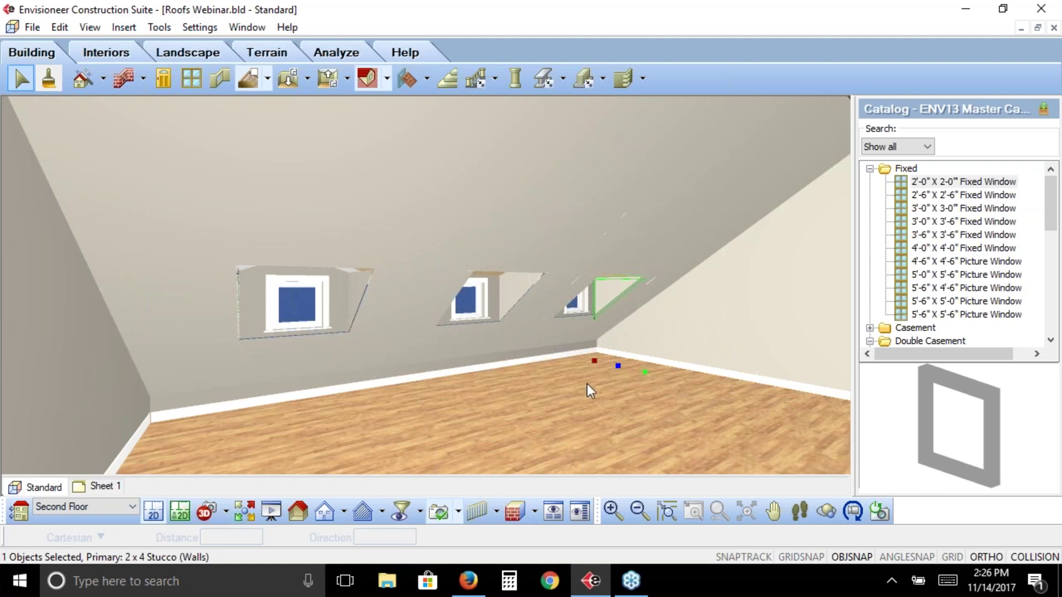
pyautogui.rightClick(583, 321)
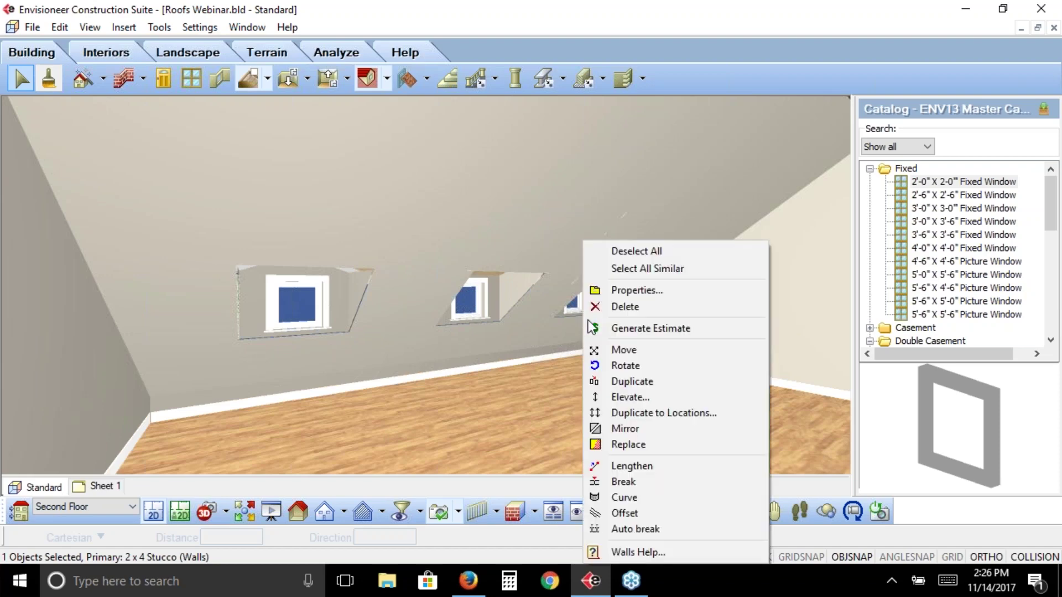
pyautogui.click(624, 299)
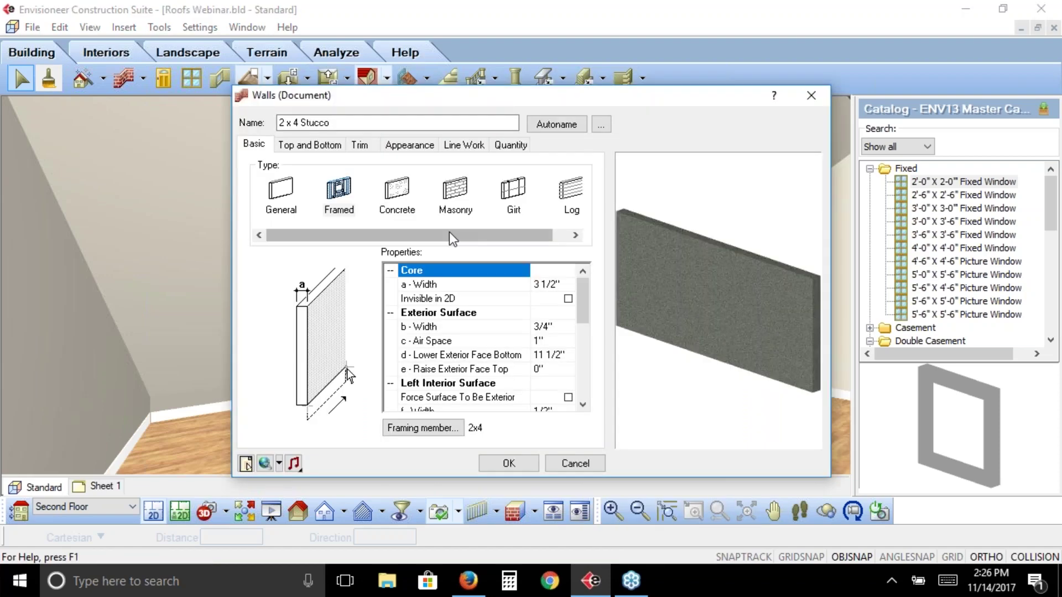
pyautogui.click(297, 148)
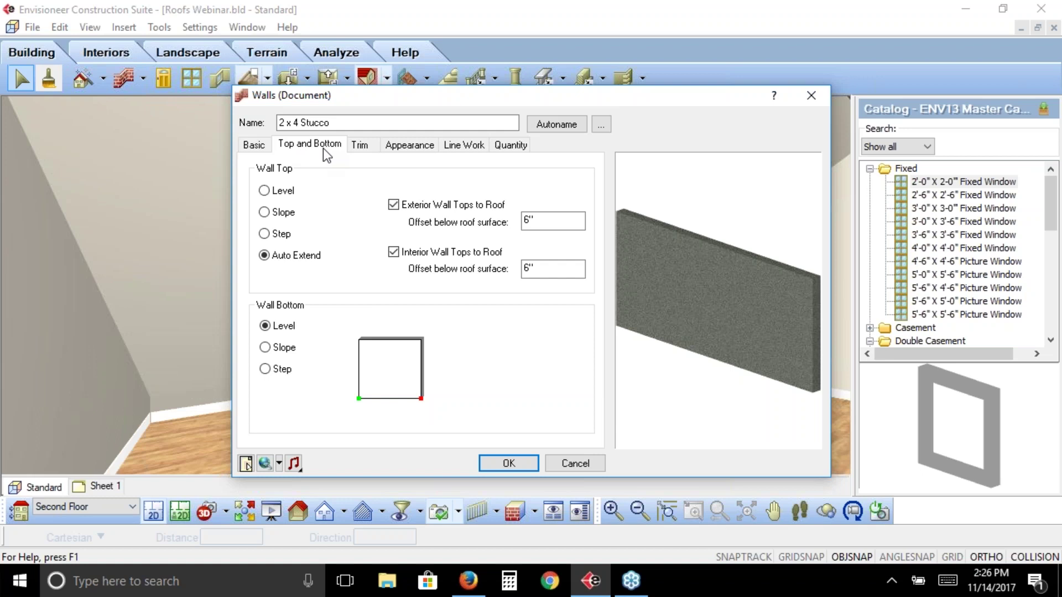
pyautogui.click(265, 191)
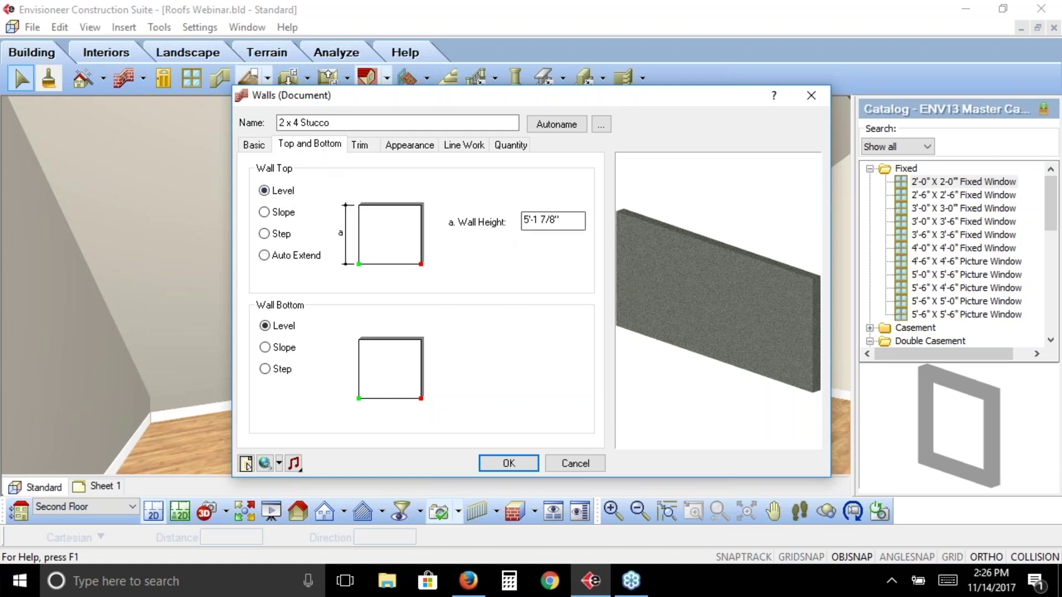
pyautogui.click(509, 464)
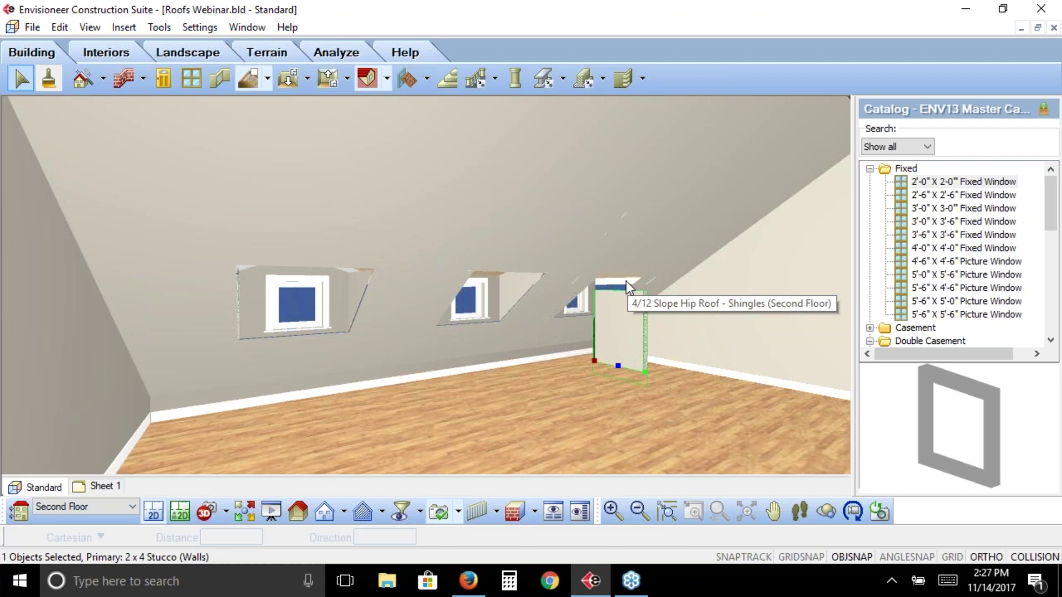
pyautogui.click(59, 27)
pyautogui.click(62, 51)
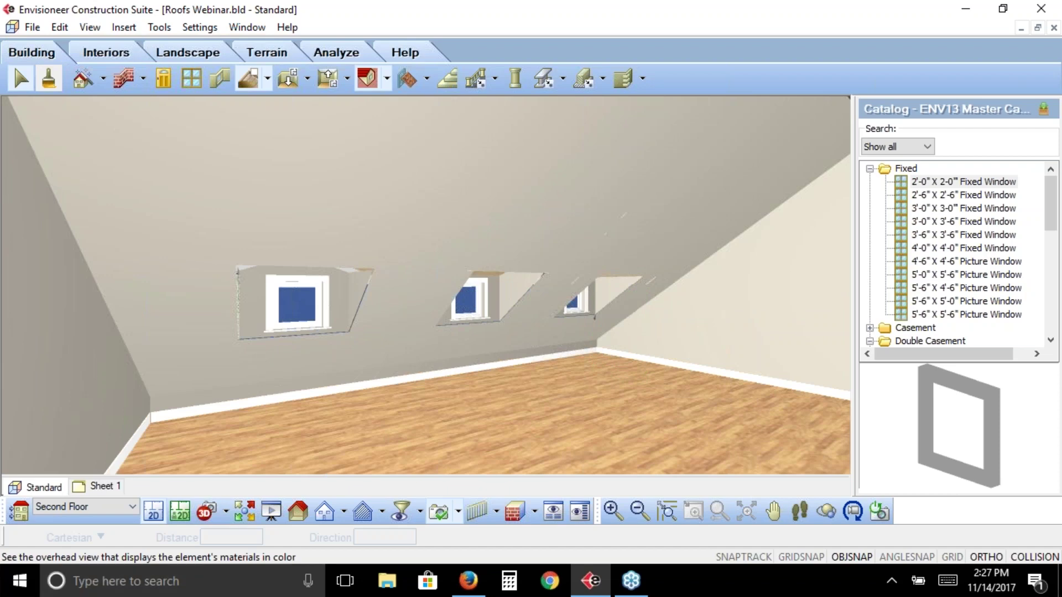
# Make the Ground Floor the current location in the 2D plan and show the house's front porch in 3D.
pyautogui.click(153, 513)
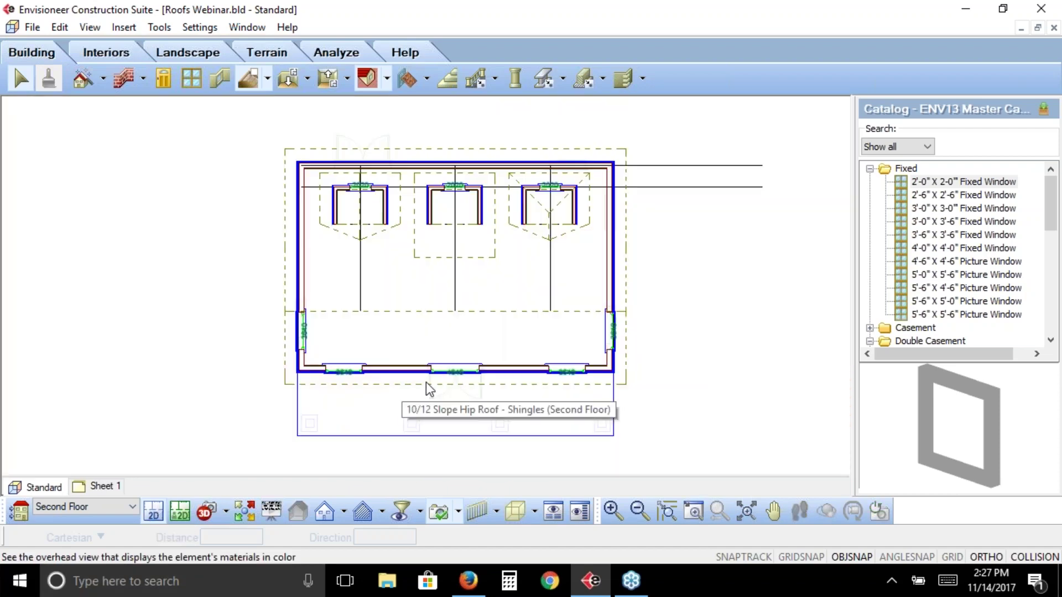
pyautogui.click(131, 506)
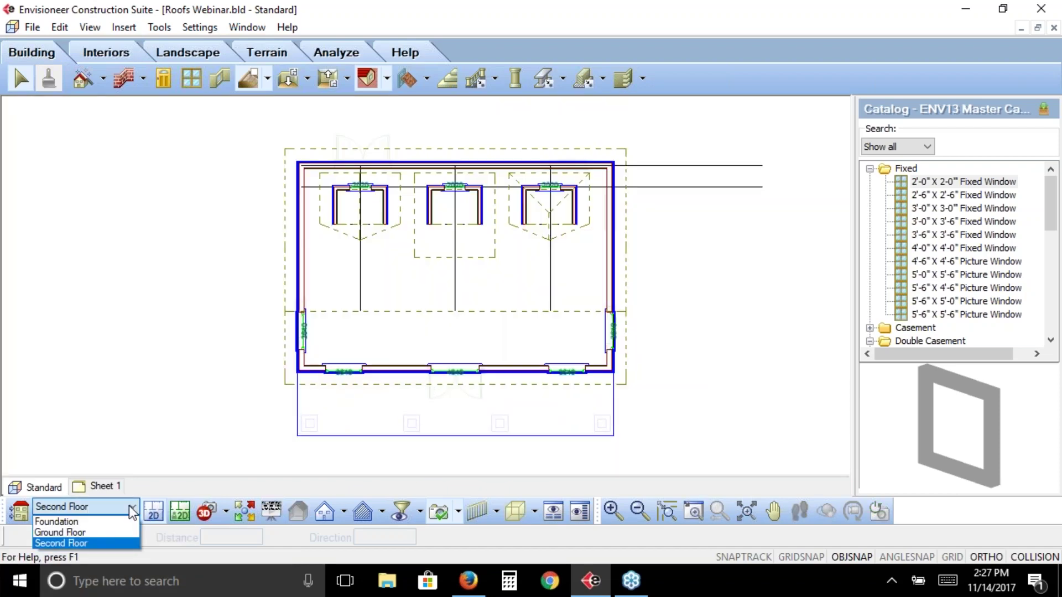
pyautogui.click(114, 533)
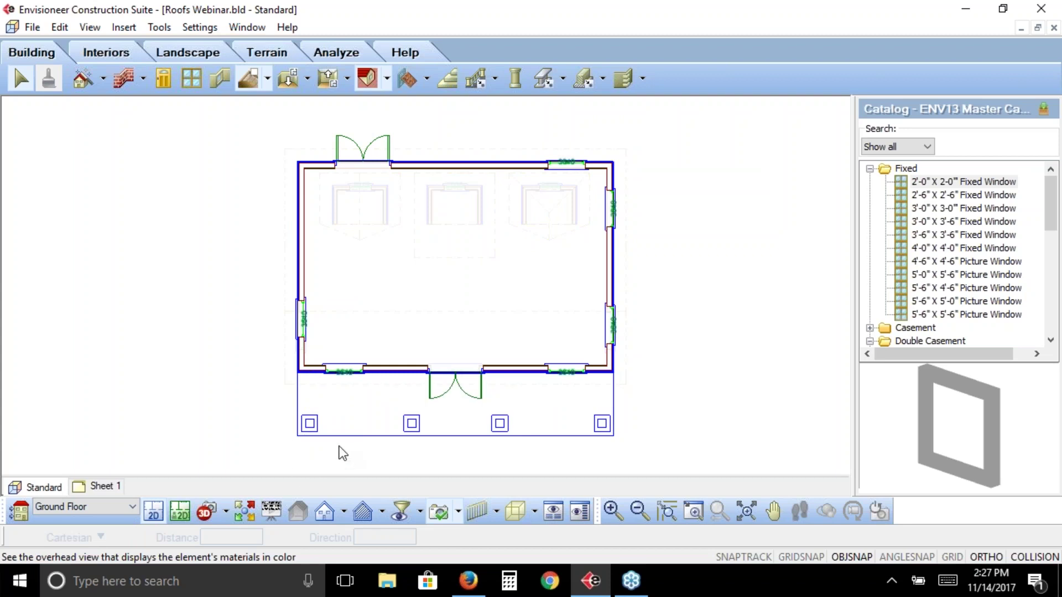
pyautogui.click(245, 512)
pyautogui.click(501, 325)
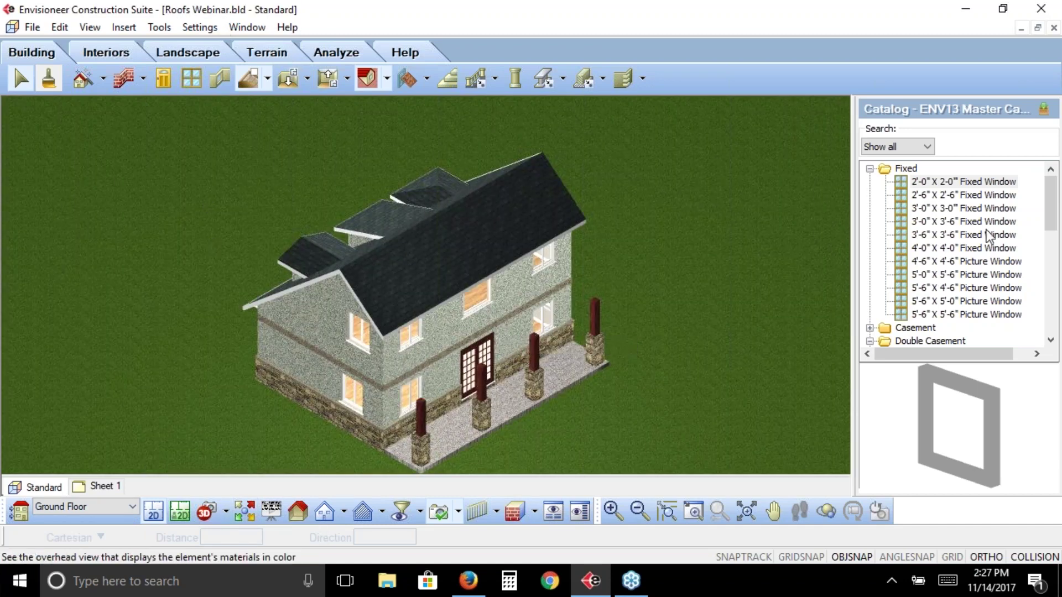
pyautogui.click(988, 261)
pyautogui.click(387, 360)
pyautogui.click(421, 398)
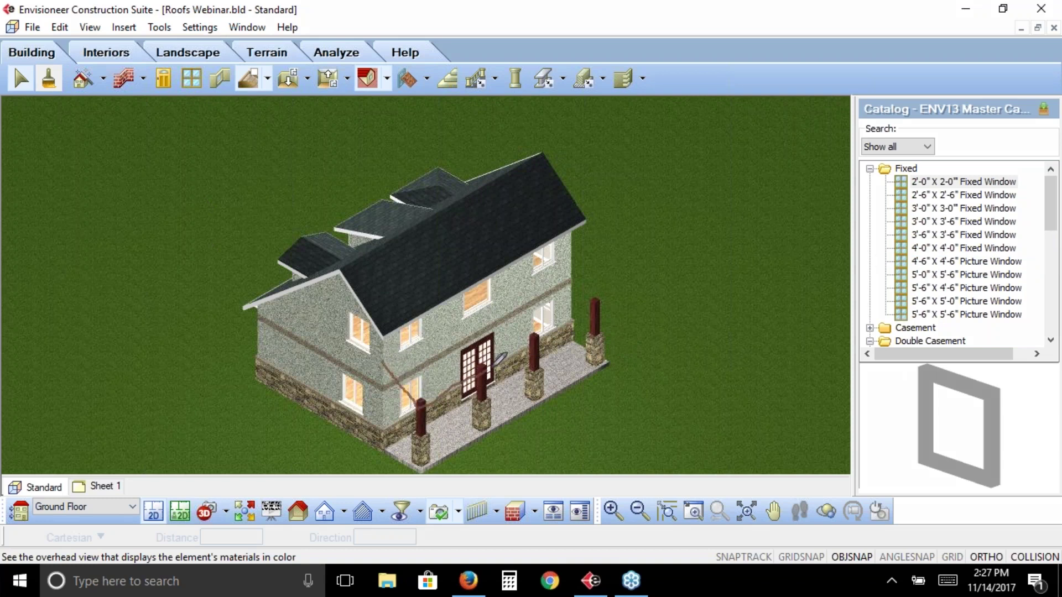
pyautogui.click(604, 305)
pyautogui.click(559, 267)
pyautogui.click(388, 361)
pyautogui.moveTo(443, 321)
pyautogui.mouseDown()
pyautogui.moveTo(484, 346)
pyautogui.moveTo(517, 344)
pyautogui.moveTo(515, 301)
pyautogui.moveTo(553, 310)
pyautogui.moveTo(426, 306)
pyautogui.moveTo(449, 329)
pyautogui.moveTo(517, 307)
pyautogui.moveTo(501, 336)
pyautogui.moveTo(448, 349)
pyautogui.moveTo(431, 365)
pyautogui.moveTo(528, 328)
pyautogui.moveTo(375, 355)
pyautogui.moveTo(397, 358)
pyautogui.mouseUp()
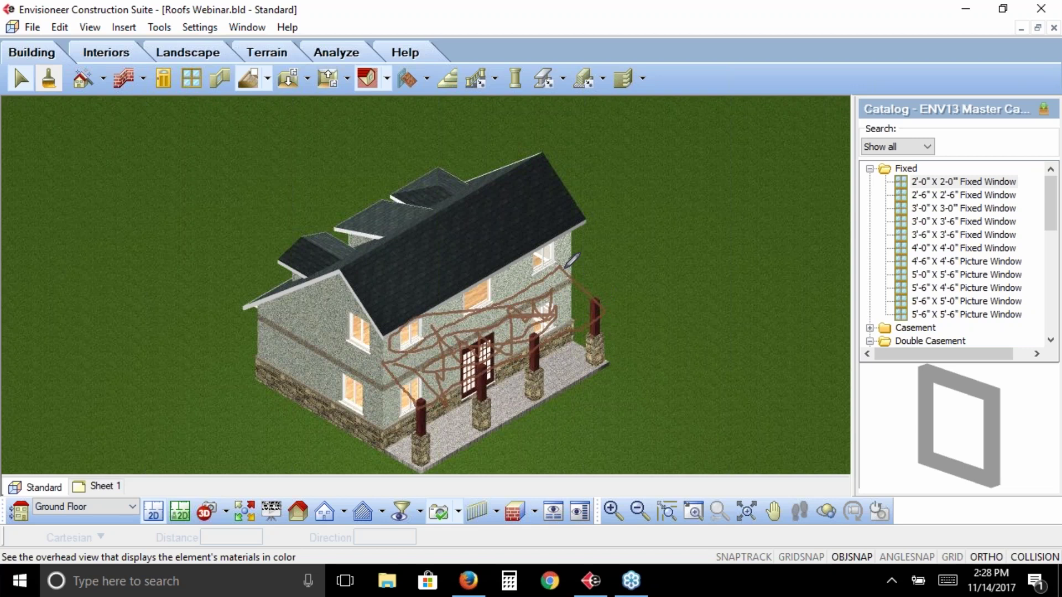
pyautogui.rightClick(598, 421)
pyautogui.click(617, 417)
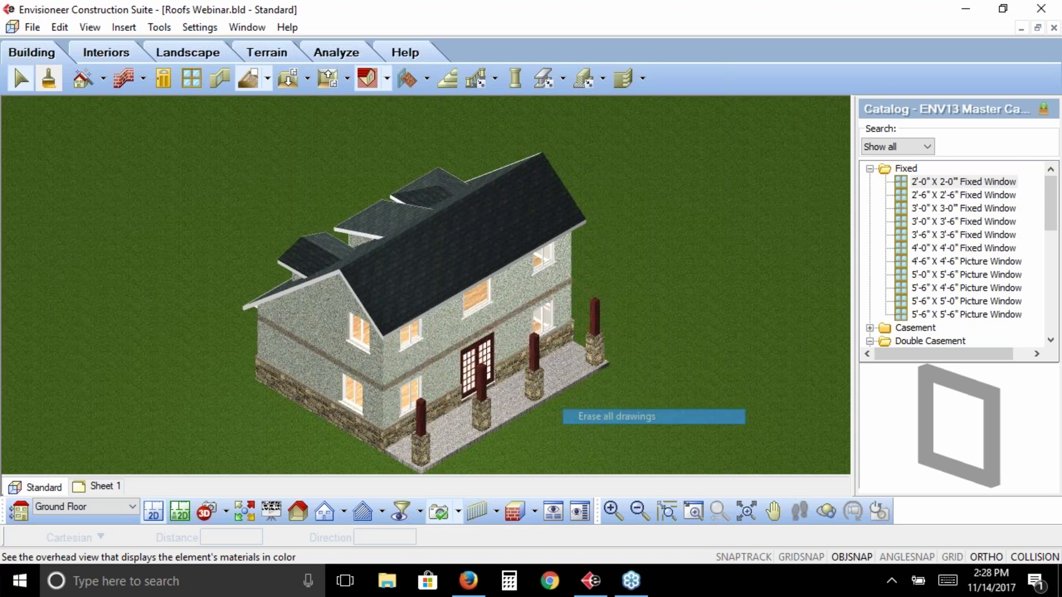
# In the 2D plan, add a 4/12 Slope Hip Roof - Shingles by picking points at the outer porch columns and along the front wall.
pyautogui.click(154, 513)
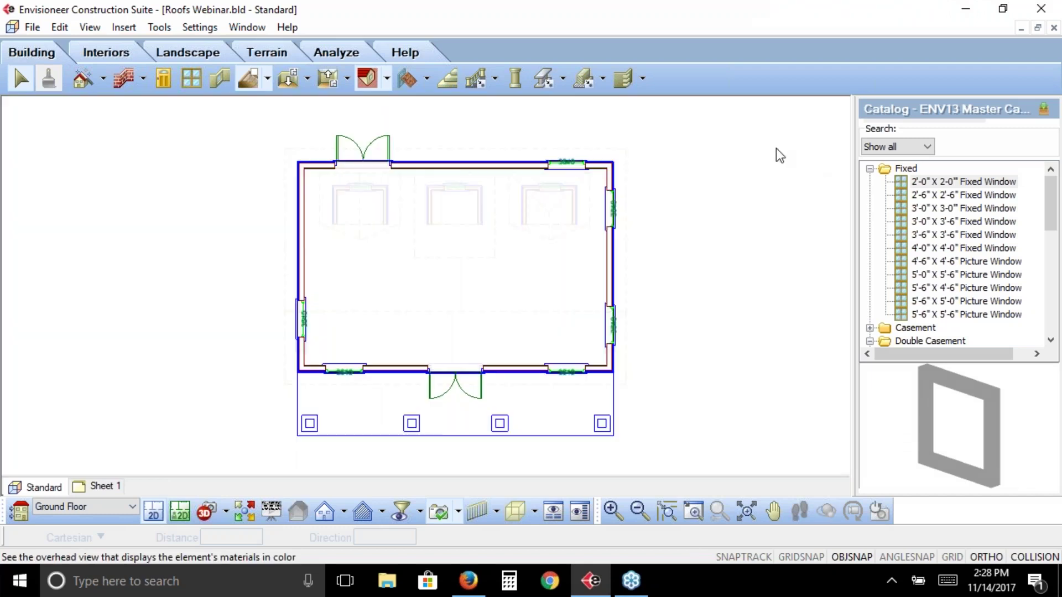
pyautogui.click(388, 79)
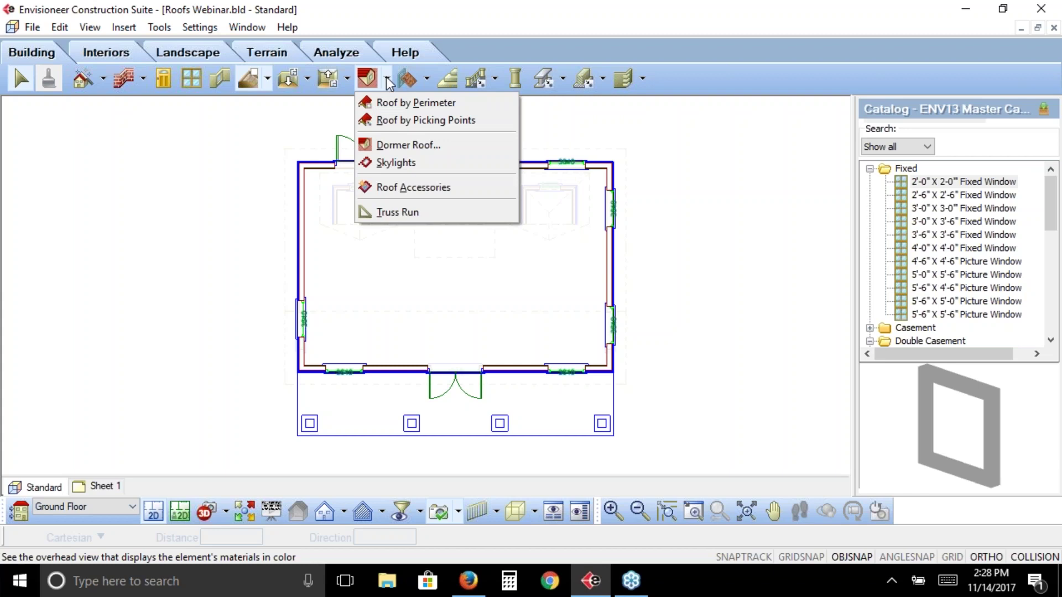
pyautogui.click(390, 122)
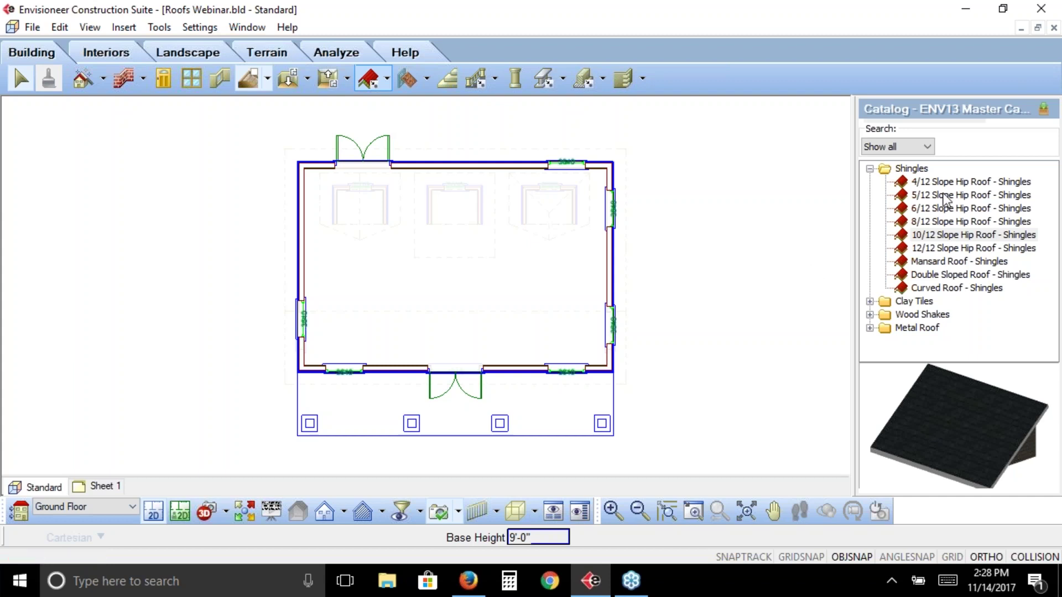
pyautogui.click(924, 185)
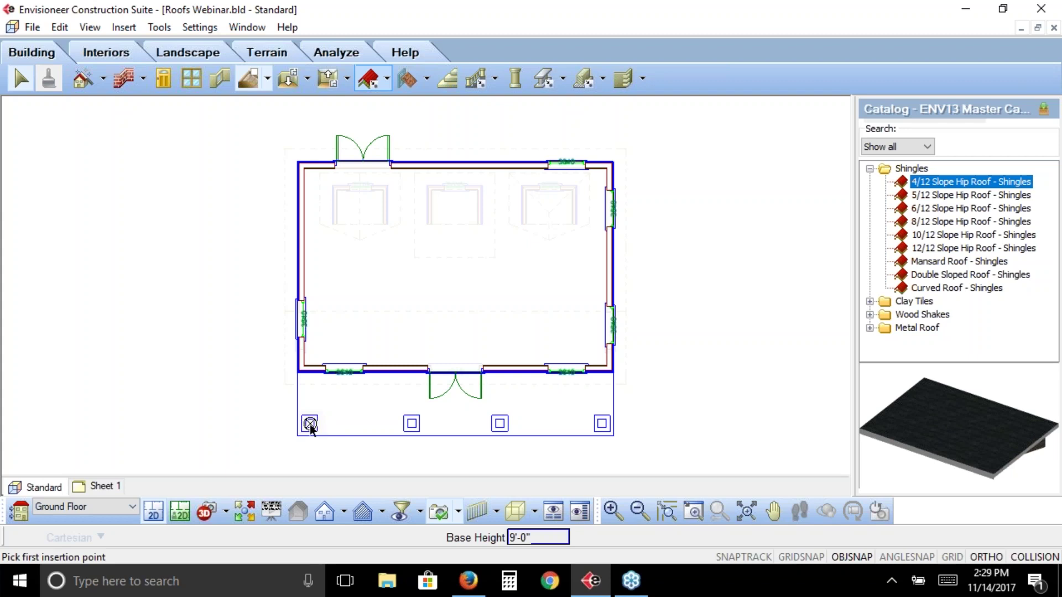
pyautogui.click(310, 424)
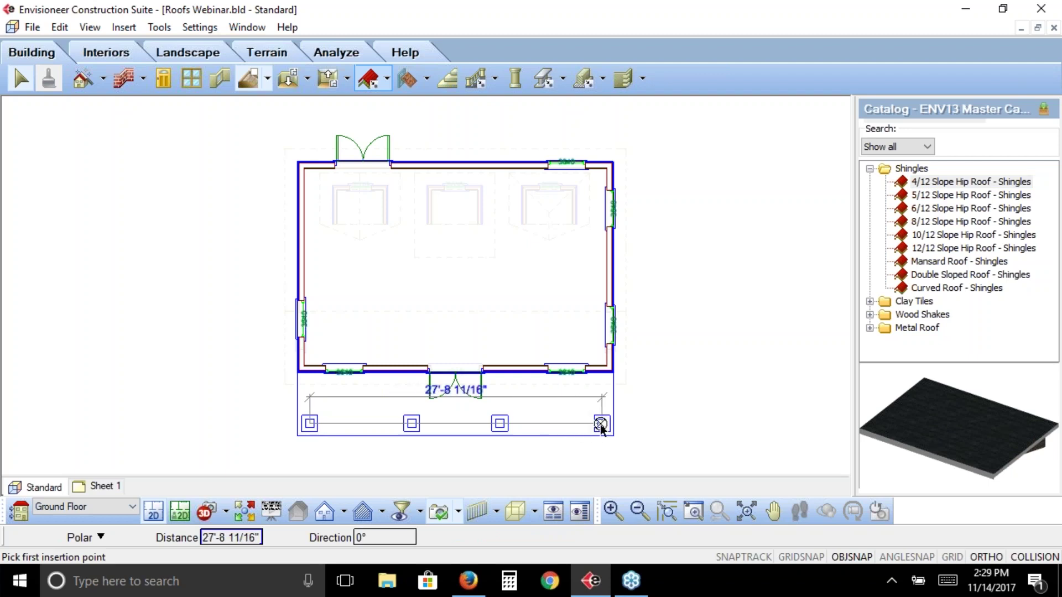
pyautogui.click(602, 424)
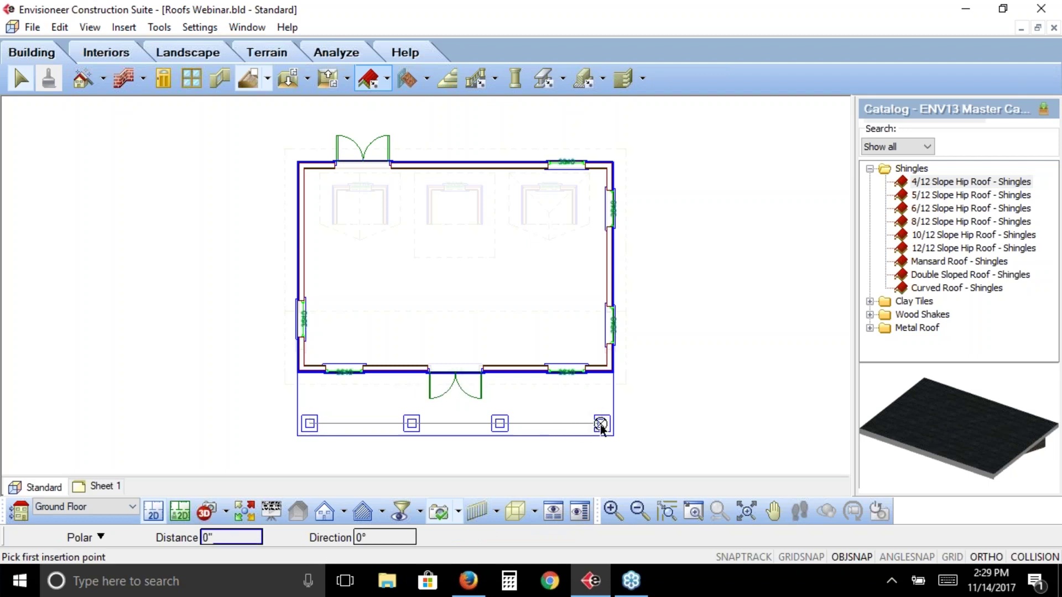
pyautogui.click(601, 369)
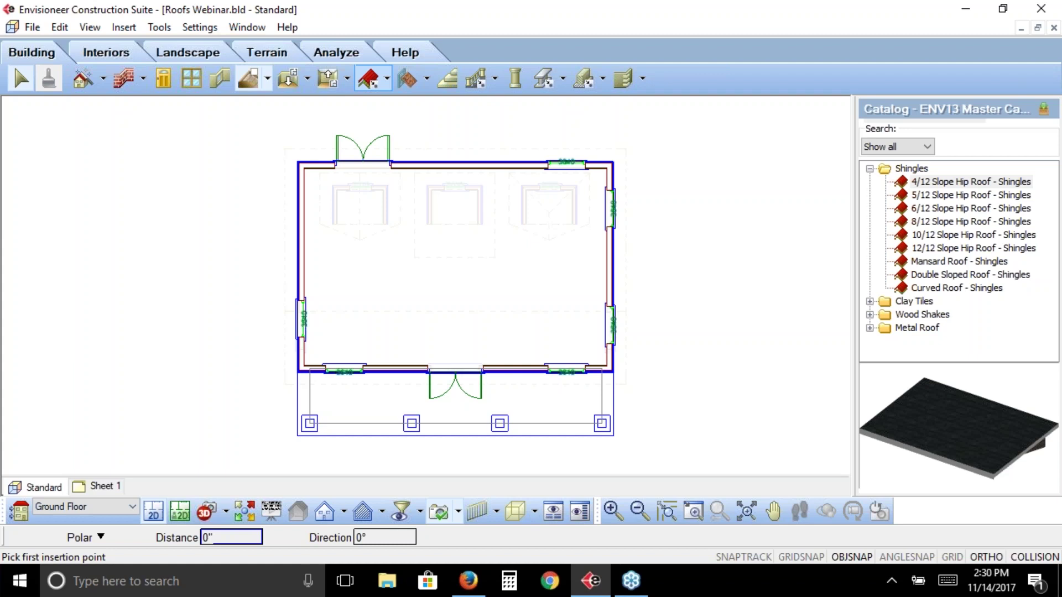
pyautogui.rightClick(309, 369)
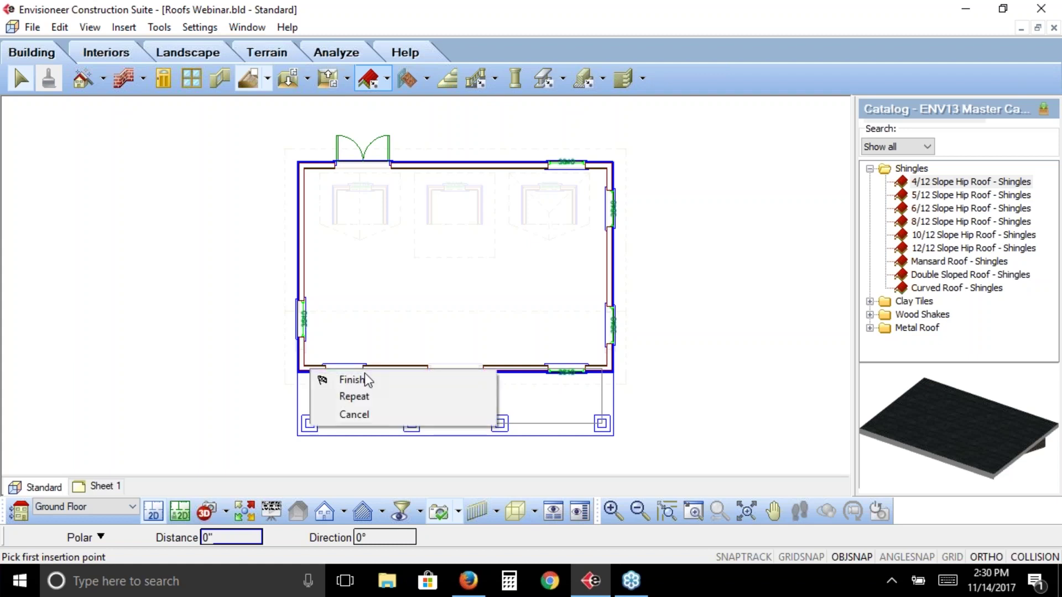
pyautogui.click(393, 376)
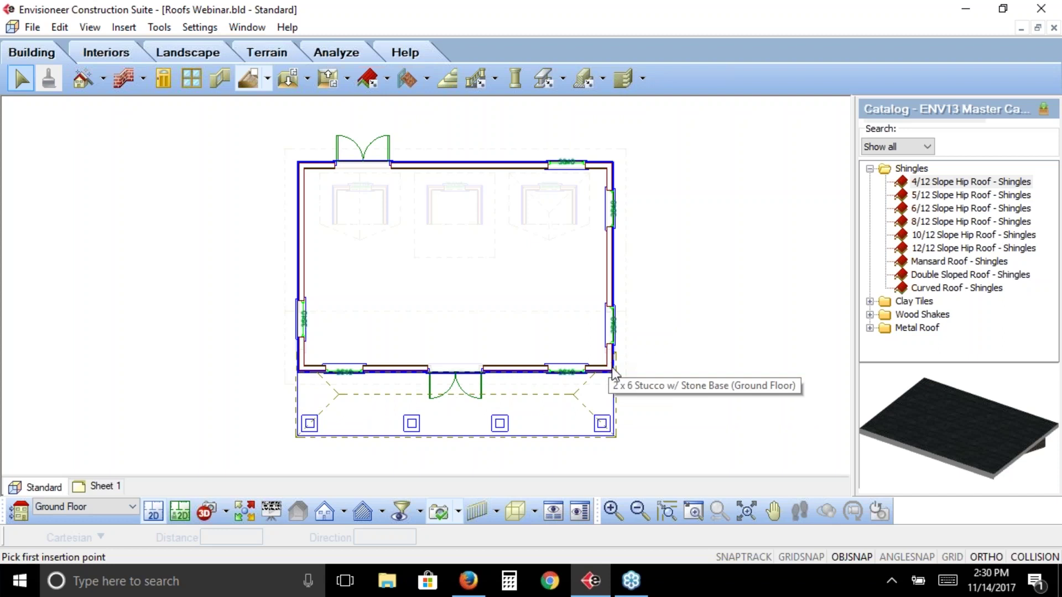
# Change the porch roof's two side edges and its house-side edge to the Gable roof shape.
pyautogui.click(619, 403)
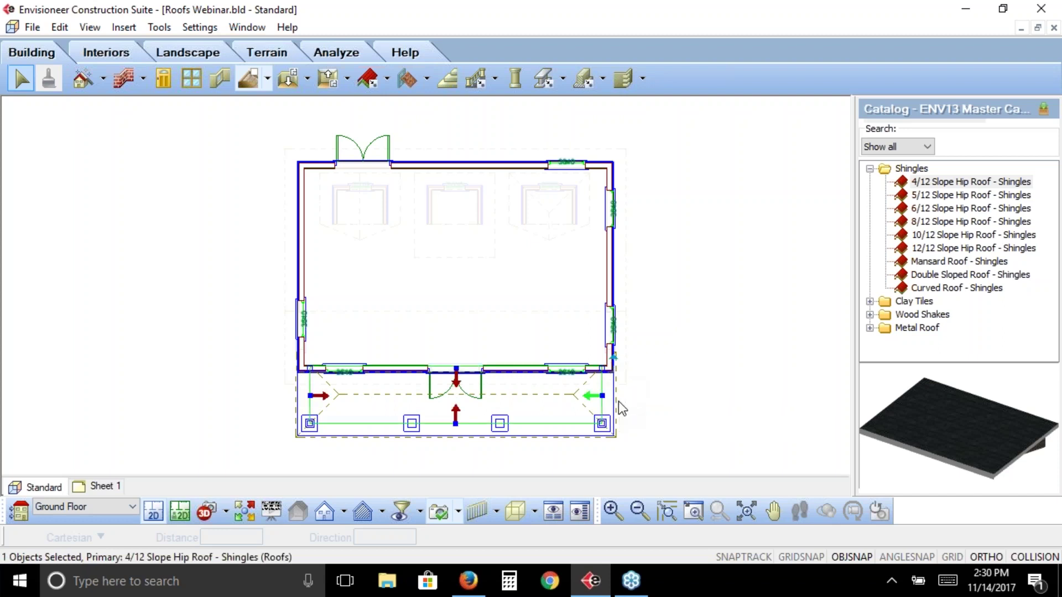
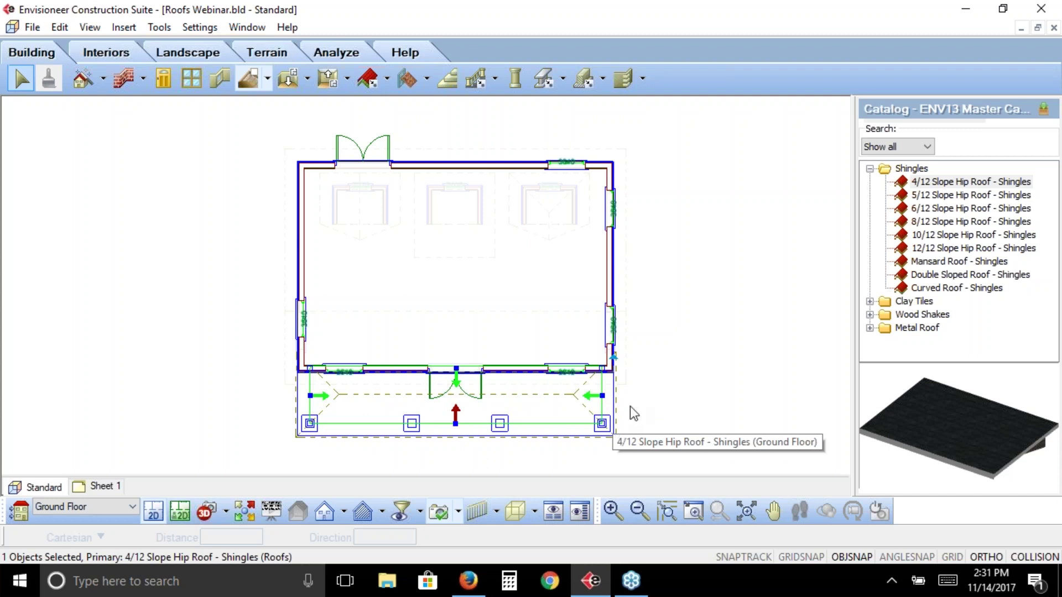
pyautogui.rightClick(643, 318)
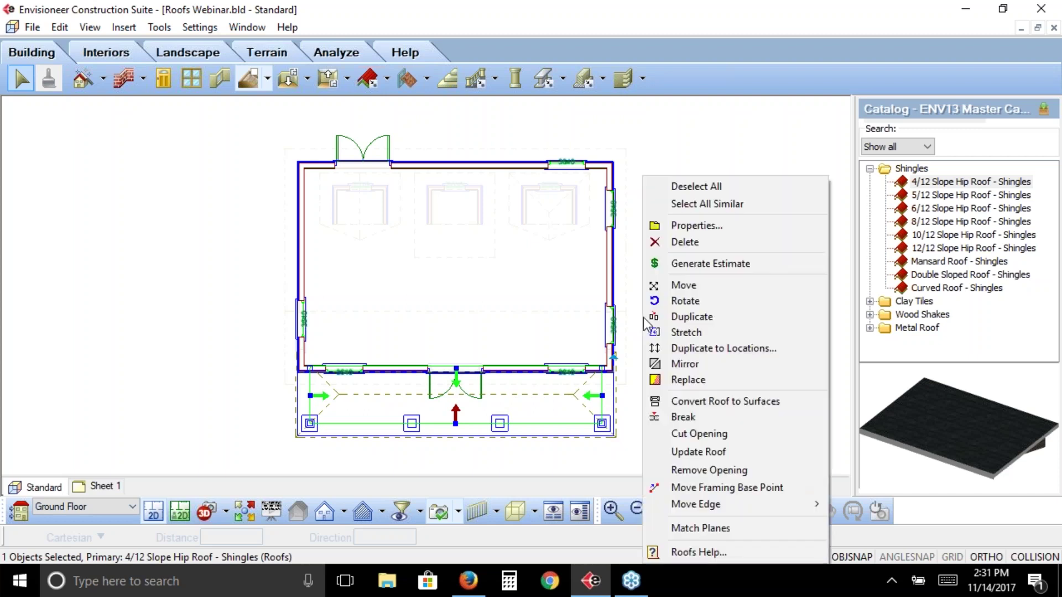
pyautogui.click(698, 225)
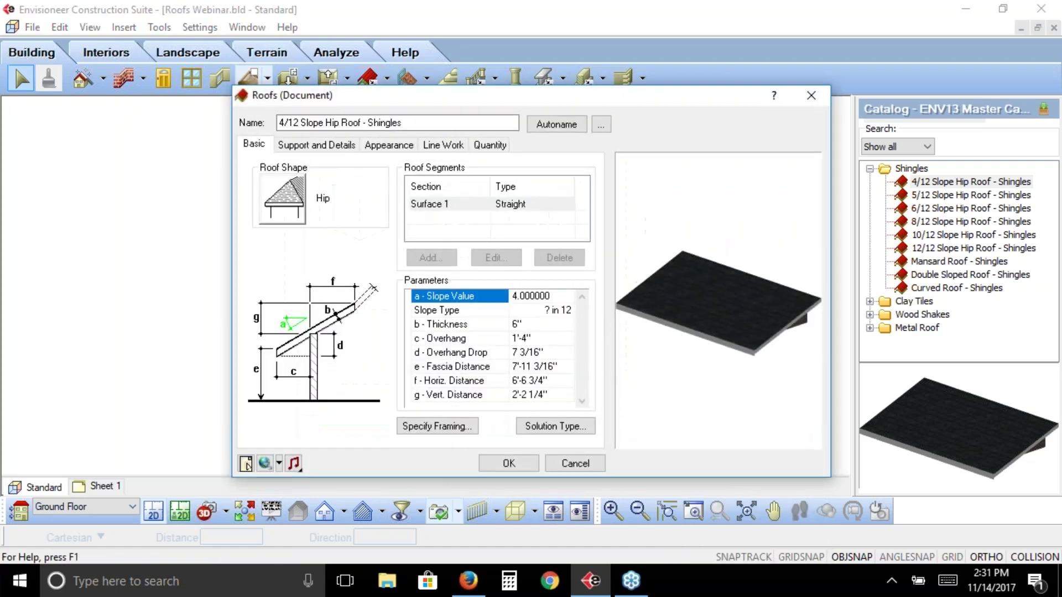
pyautogui.click(281, 203)
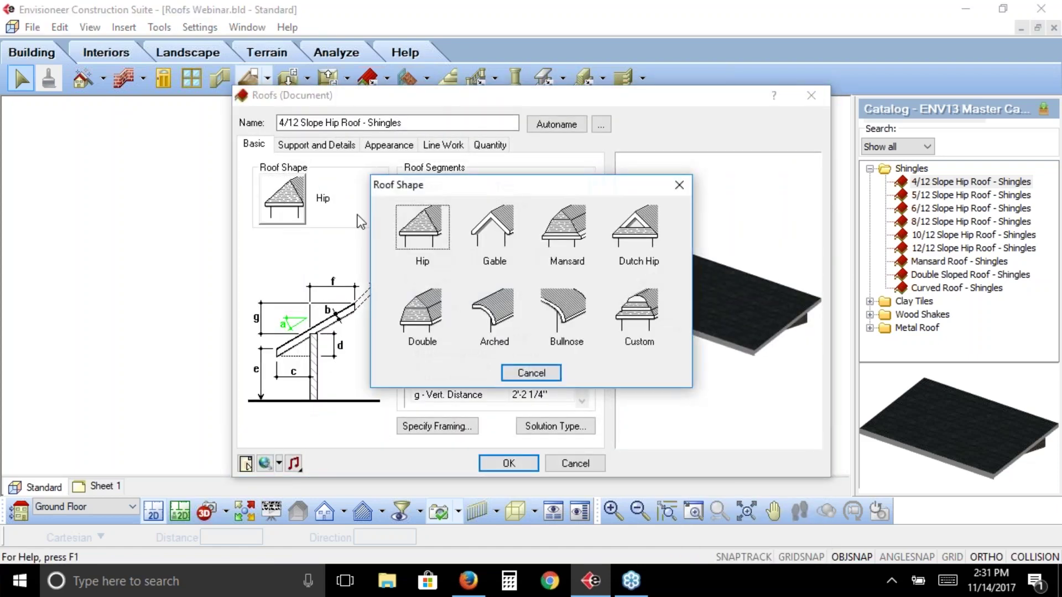
pyautogui.click(492, 239)
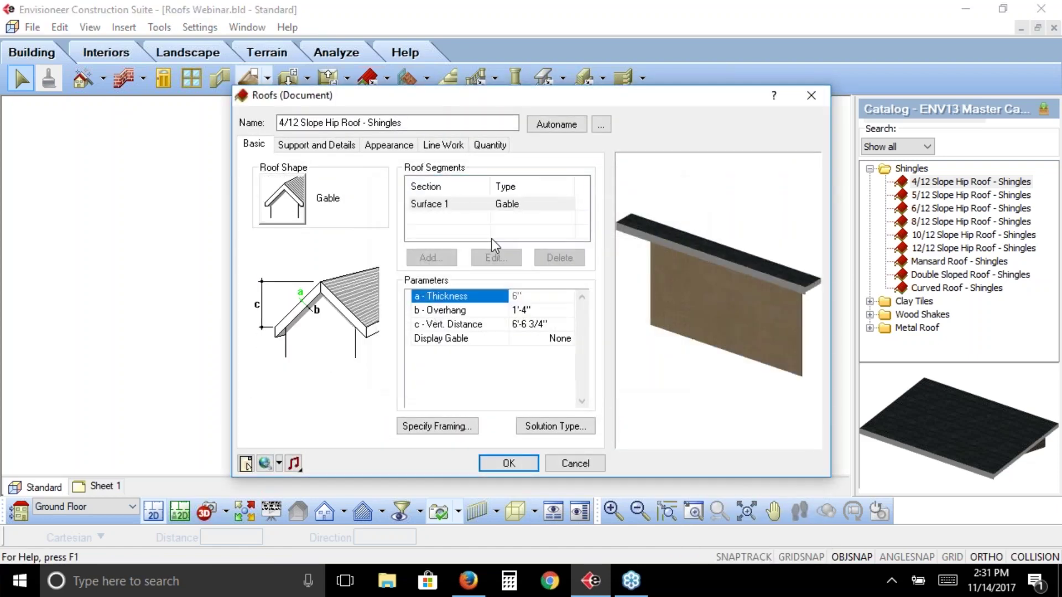
pyautogui.click(508, 464)
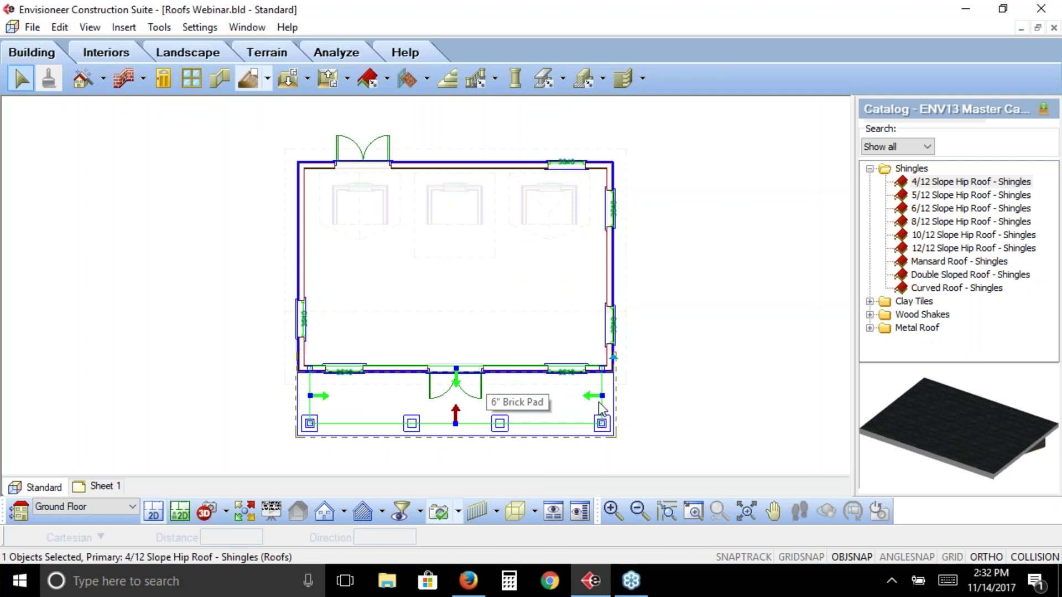
# In 3D, set the overhang of the porch roof's house-side gable edge to 0".
pyautogui.click(252, 515)
pyautogui.click(499, 324)
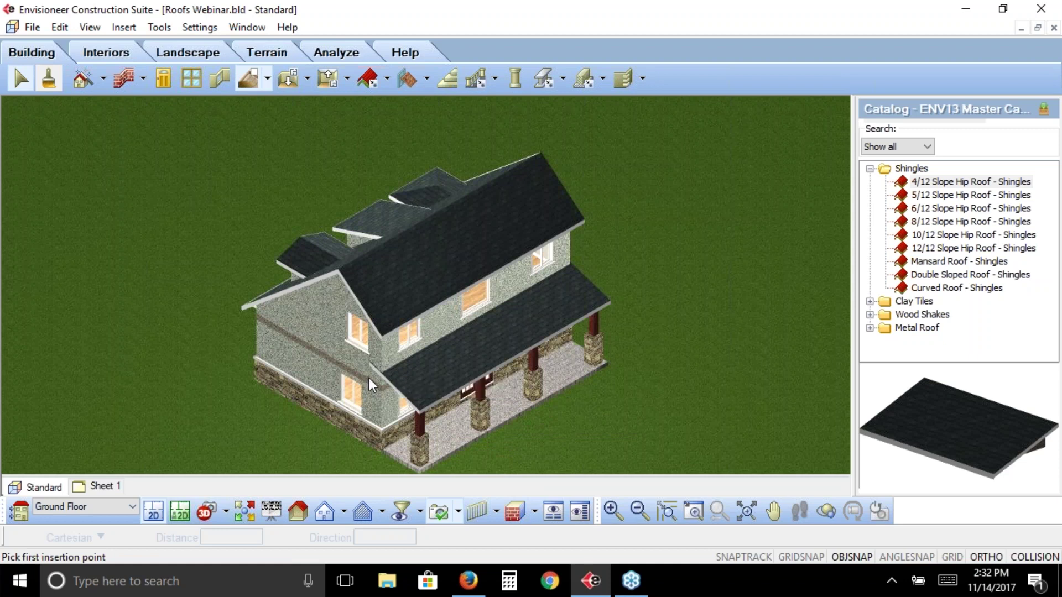
pyautogui.click(476, 332)
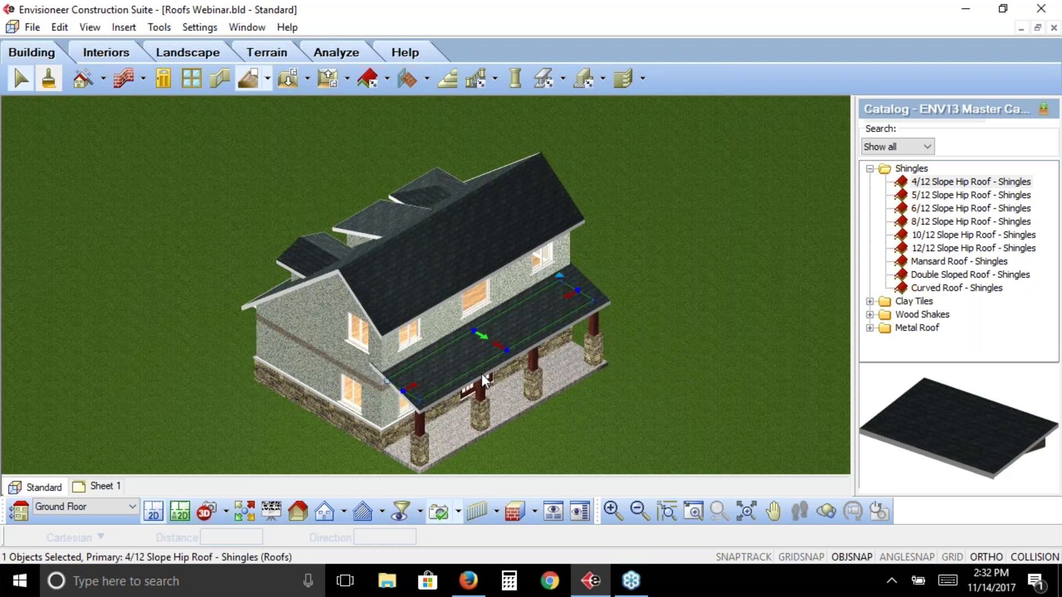
pyautogui.rightClick(461, 348)
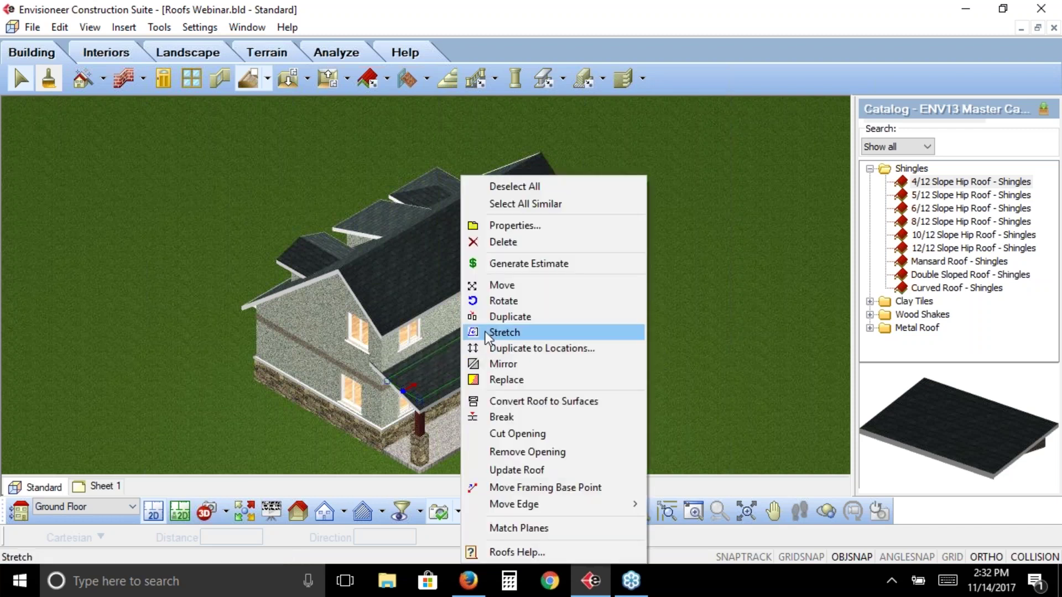
pyautogui.click(551, 232)
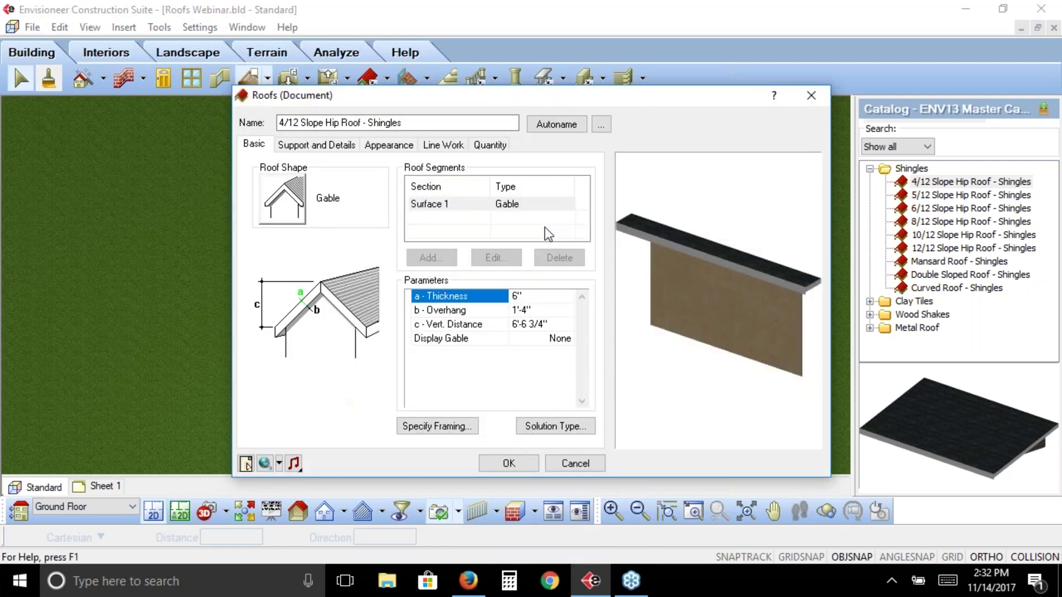
pyautogui.click(525, 311)
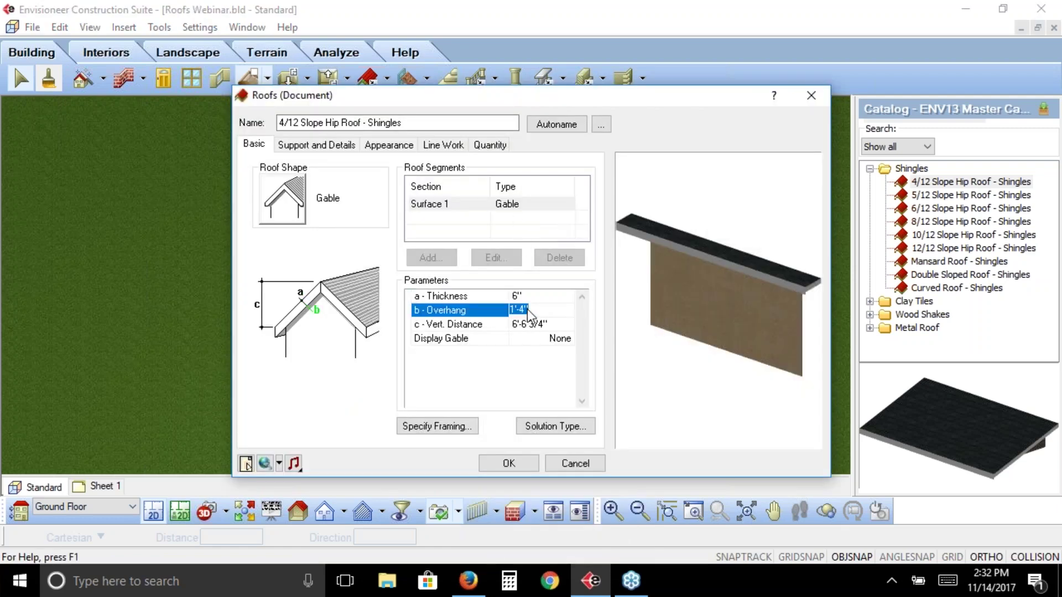
pyautogui.click(528, 325)
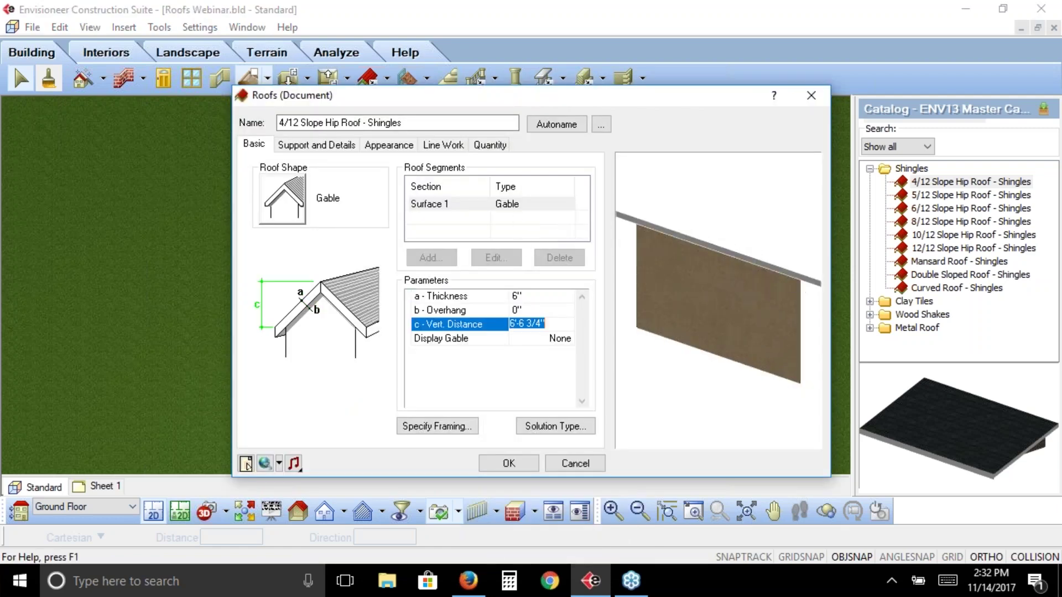
pyautogui.click(509, 463)
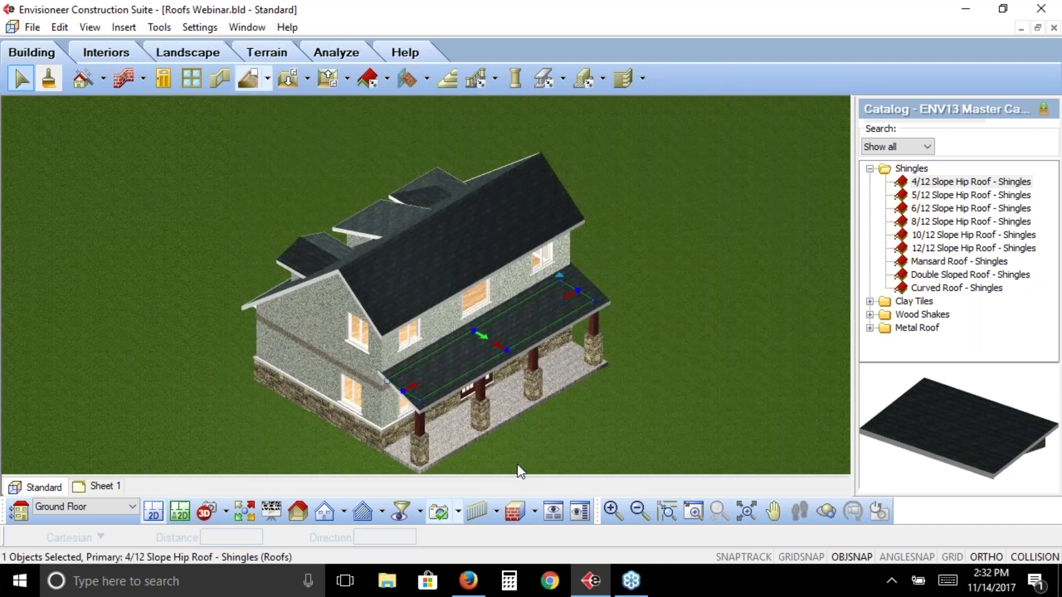
# In the 2D plan, break the porch roof's front edge at the inner column left of the entrance door.
pyautogui.click(155, 513)
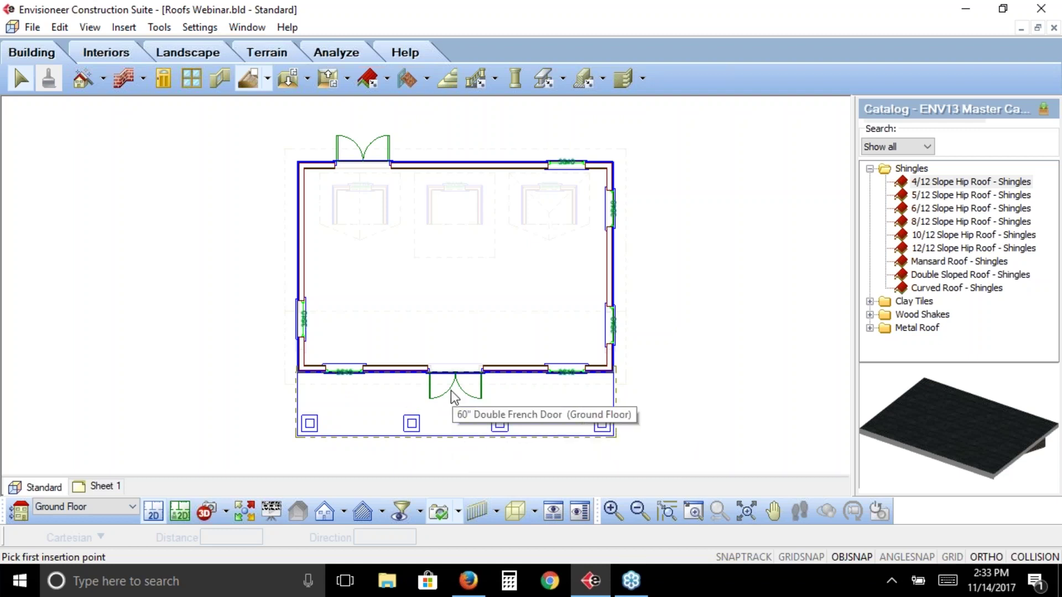
pyautogui.click(437, 440)
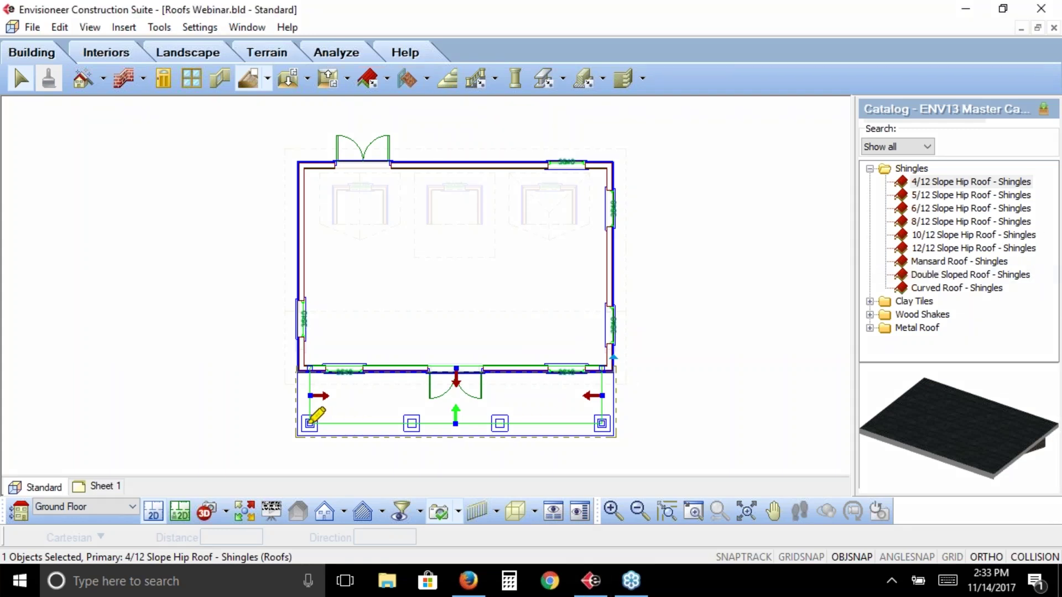
pyautogui.moveTo(310, 424); pyautogui.dragTo(406, 423)
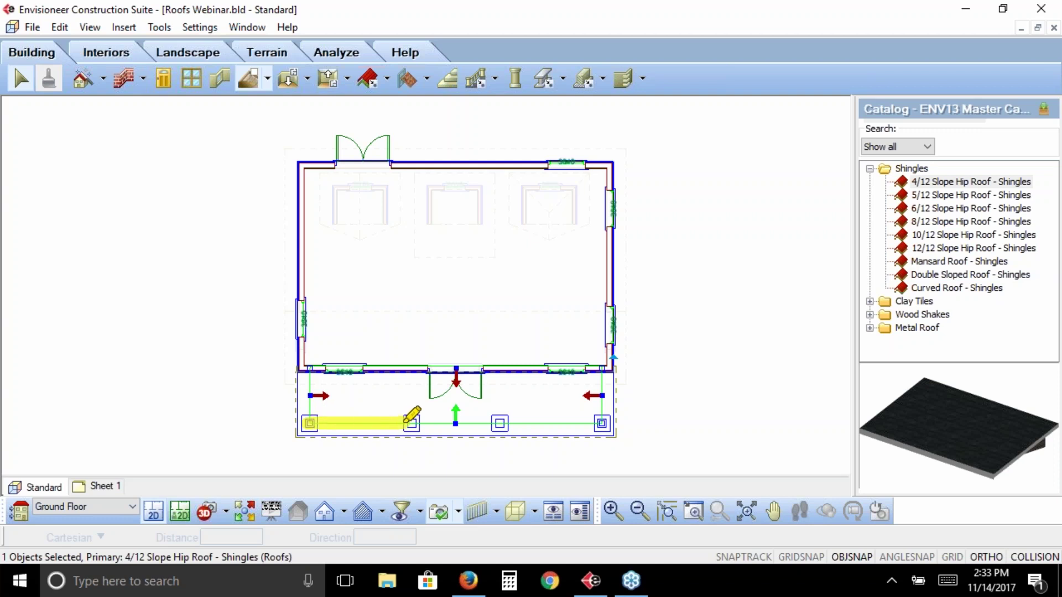
pyautogui.moveTo(405, 422)
pyautogui.mouseDown()
pyautogui.moveTo(451, 386)
pyautogui.moveTo(497, 425)
pyautogui.moveTo(602, 423)
pyautogui.mouseUp()
pyautogui.moveTo(441, 418)
pyautogui.mouseDown()
pyautogui.moveTo(444, 398)
pyautogui.moveTo(450, 421)
pyautogui.moveTo(417, 430)
pyautogui.moveTo(489, 431)
pyautogui.moveTo(479, 409)
pyautogui.moveTo(469, 414)
pyautogui.moveTo(448, 454)
pyautogui.moveTo(477, 456)
pyautogui.moveTo(492, 435)
pyautogui.mouseUp()
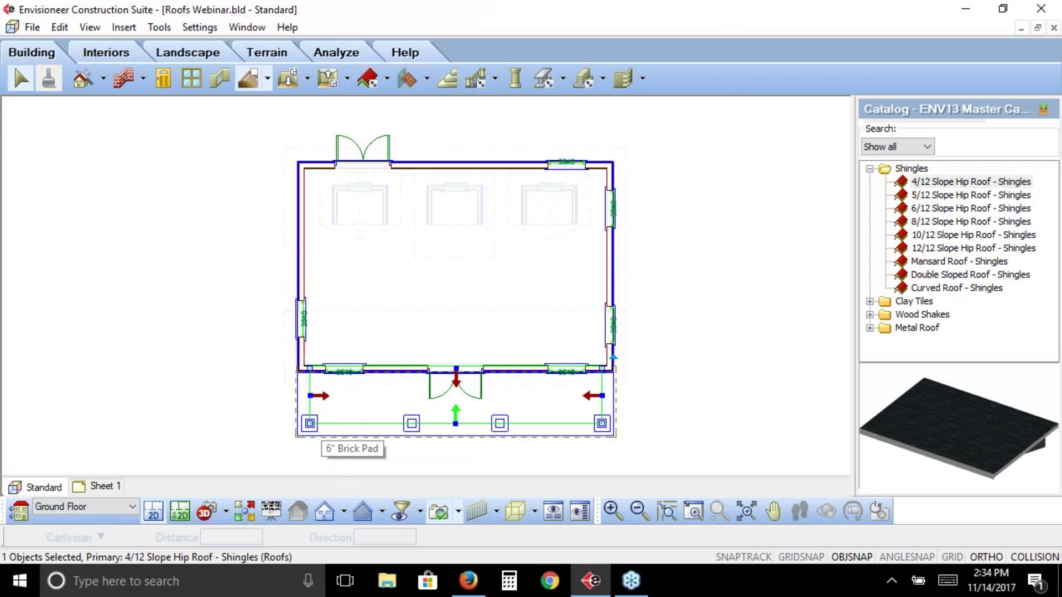
pyautogui.rightClick(409, 450)
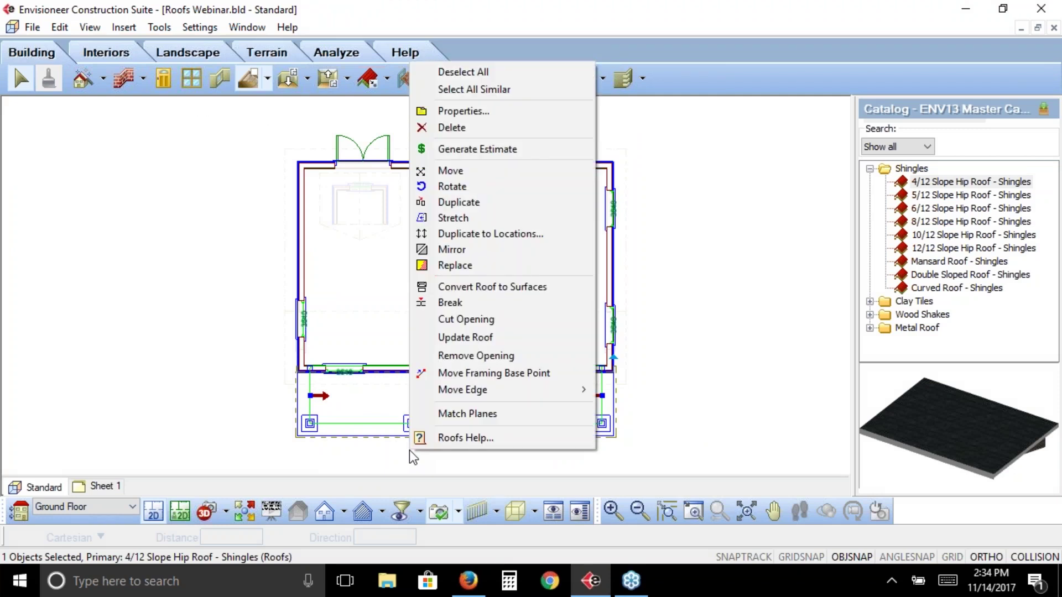
pyautogui.click(457, 304)
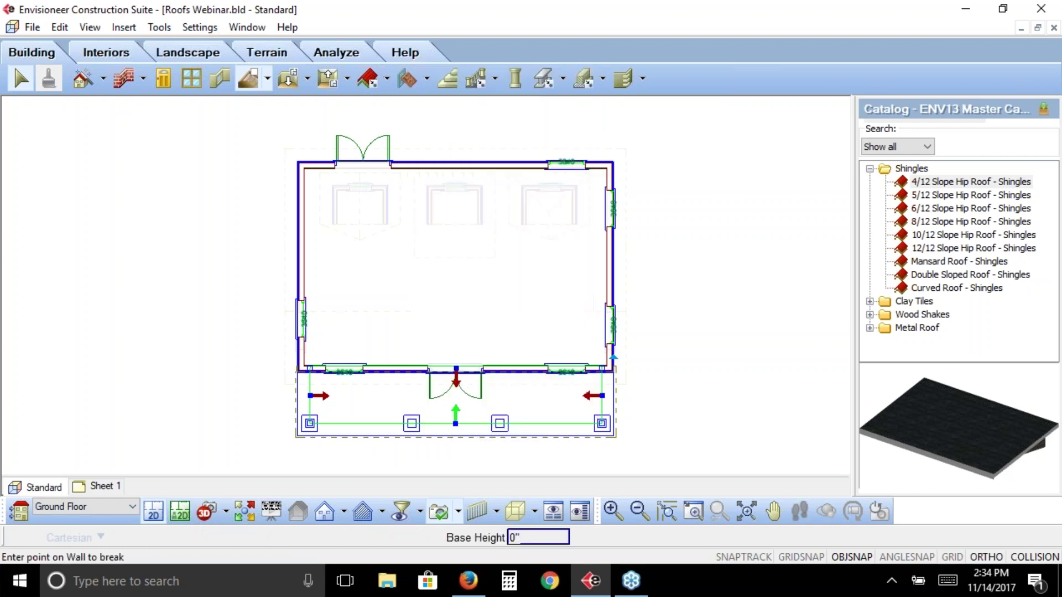
pyautogui.click(411, 424)
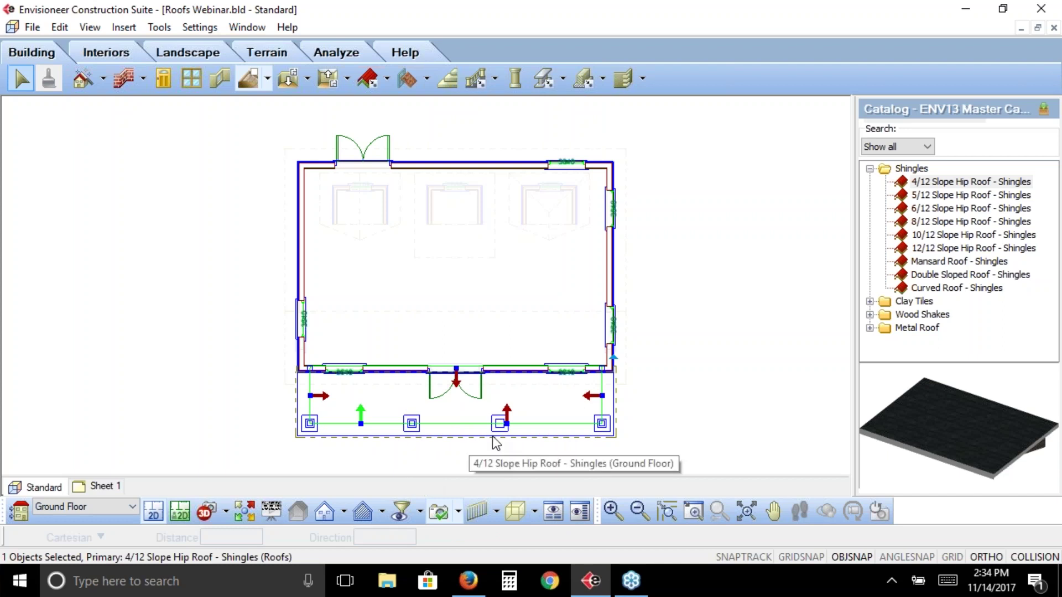
# Break the porch roof's remaining long front edge at the inner column right of the entrance door.
pyautogui.click(535, 424)
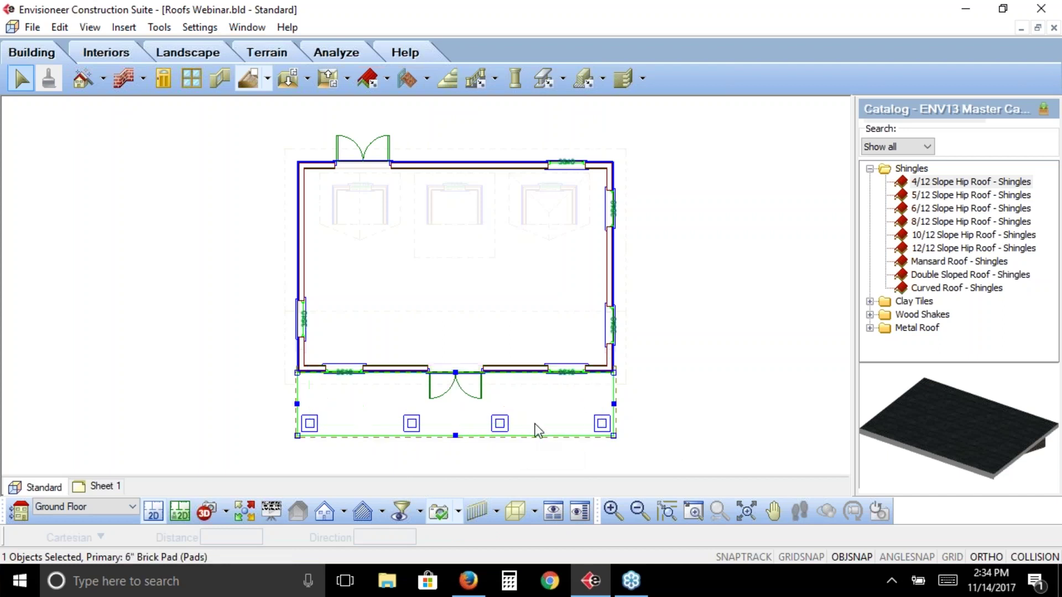
pyautogui.click(524, 437)
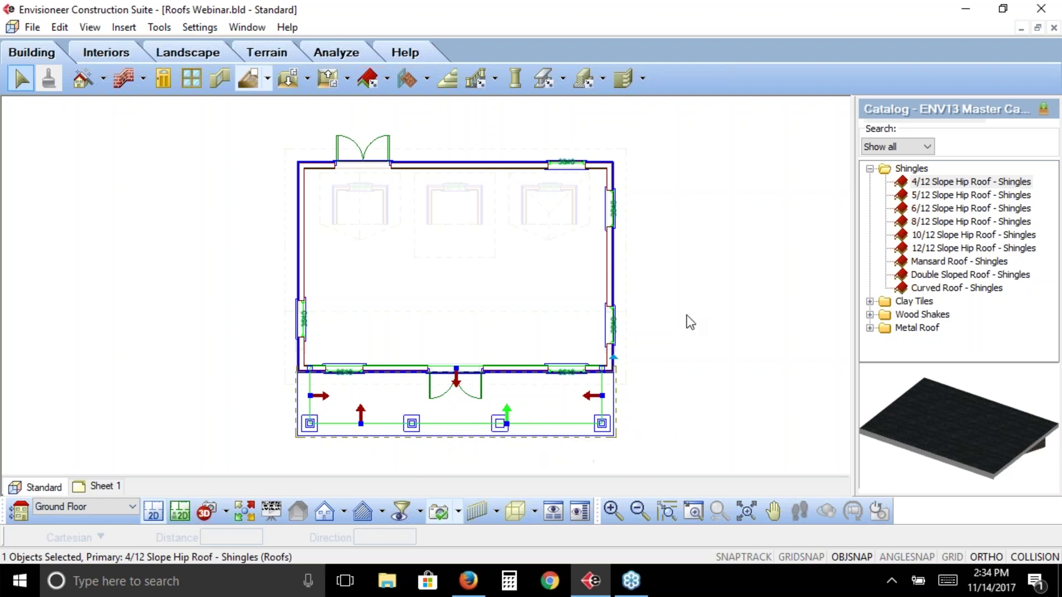
pyautogui.rightClick(629, 370)
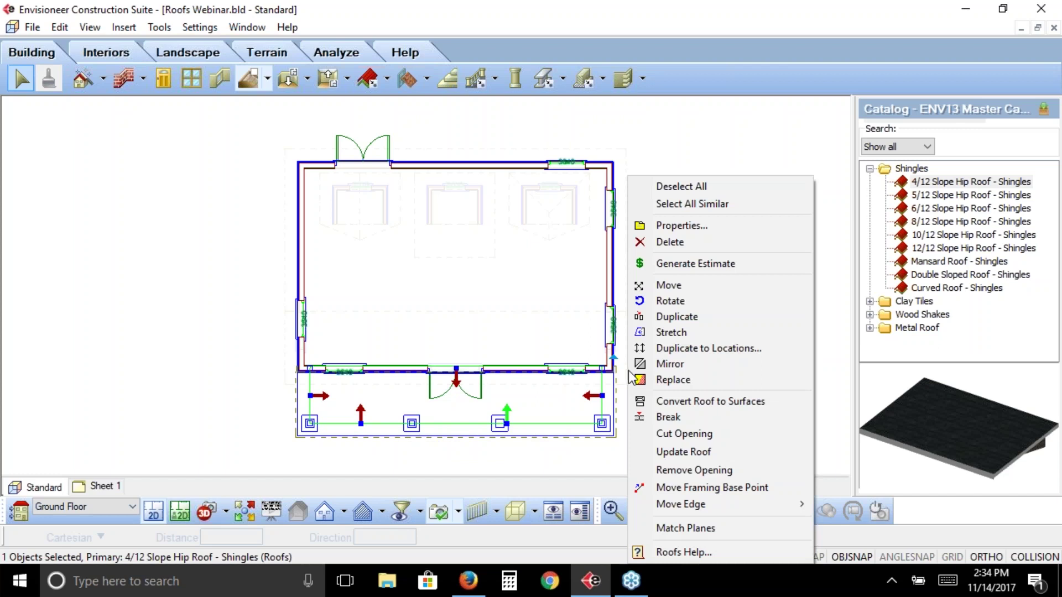
pyautogui.click(659, 417)
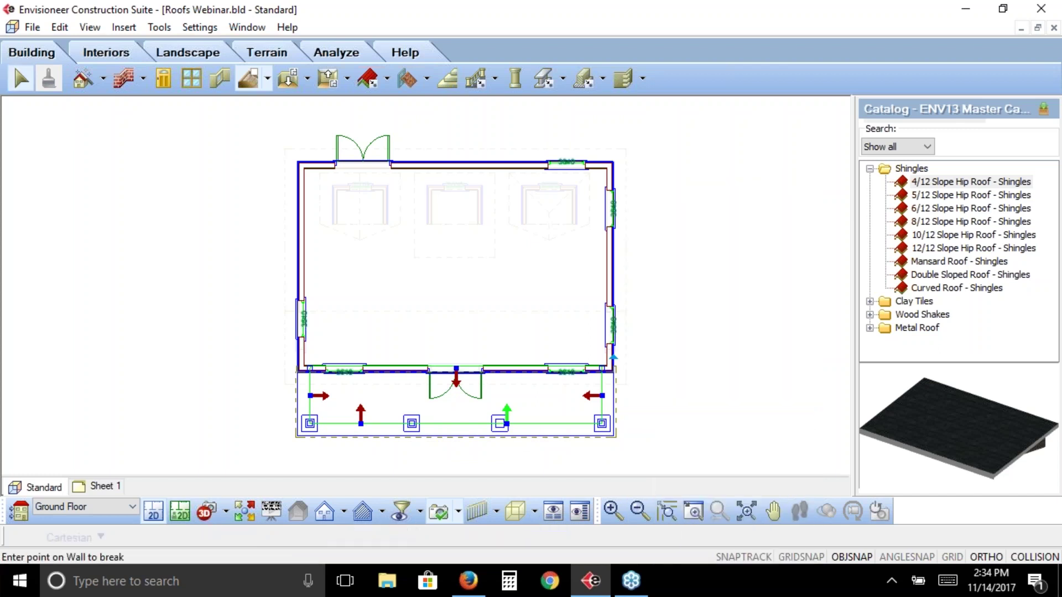
pyautogui.click(499, 424)
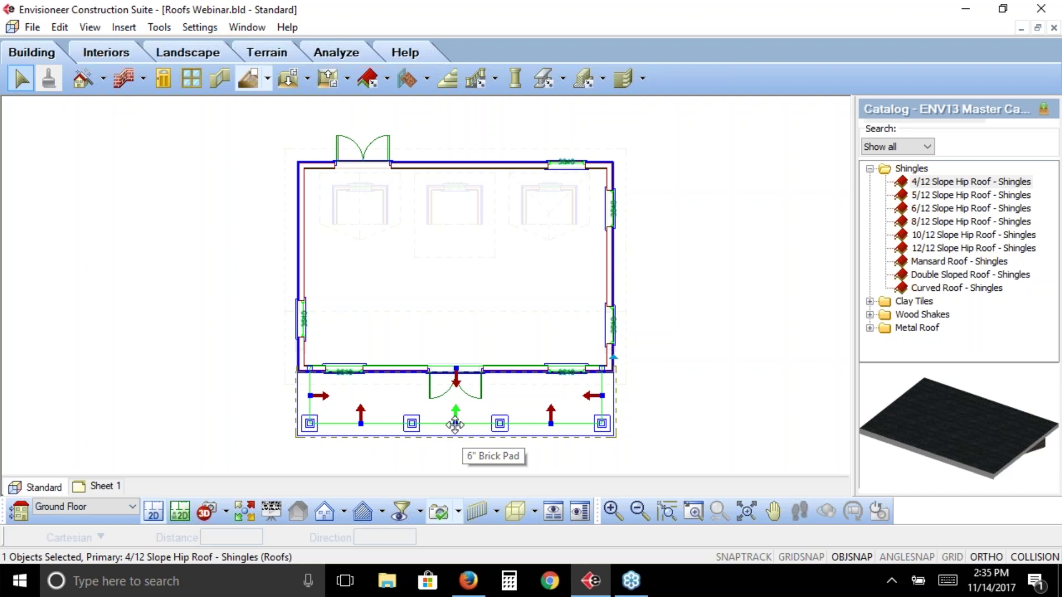
# Pull the middle section of the porch roof's front edge out to the brick pad's edge and change its roof shape to Gable.
pyautogui.moveTo(456, 425); pyautogui.dragTo(455, 437)
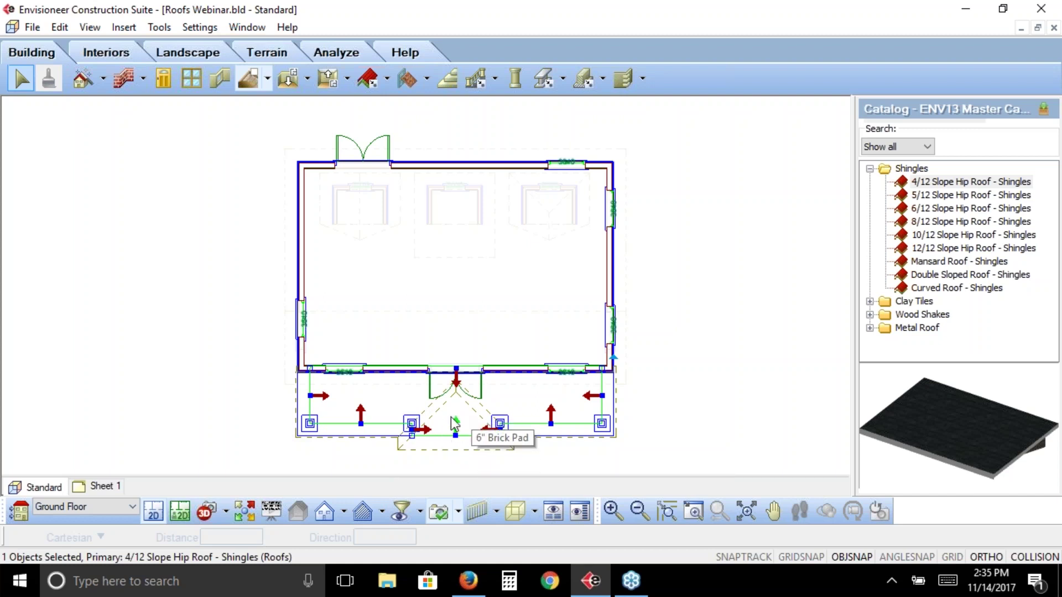
pyautogui.rightClick(466, 435)
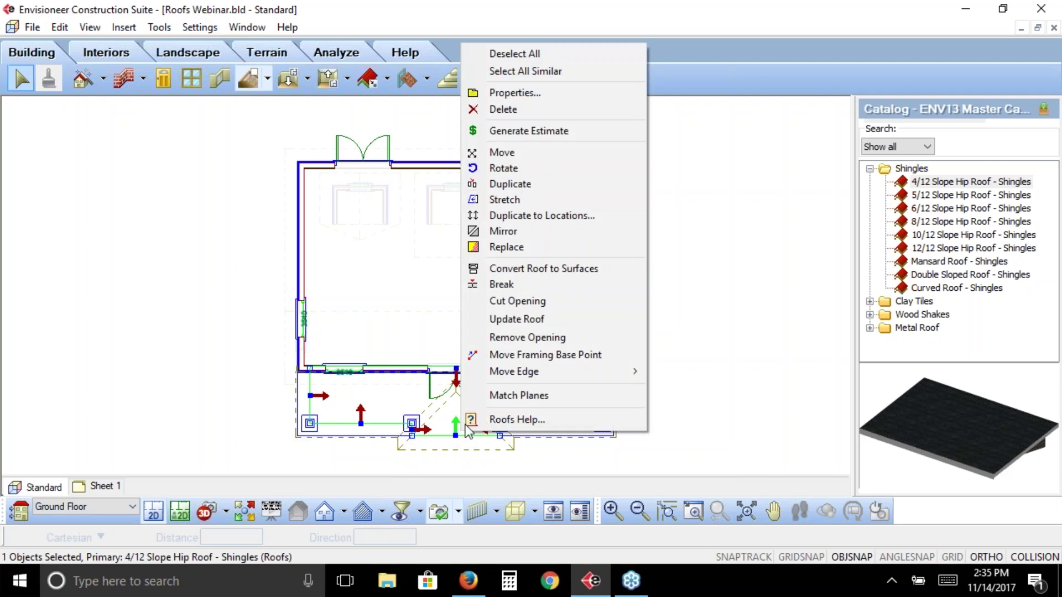
pyautogui.click(502, 92)
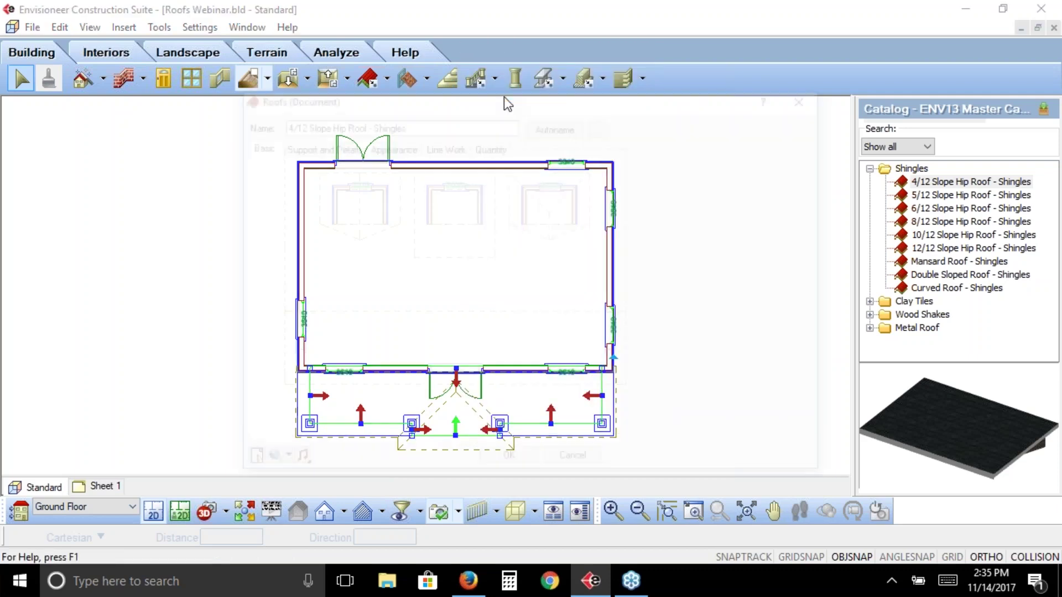
pyautogui.click(297, 210)
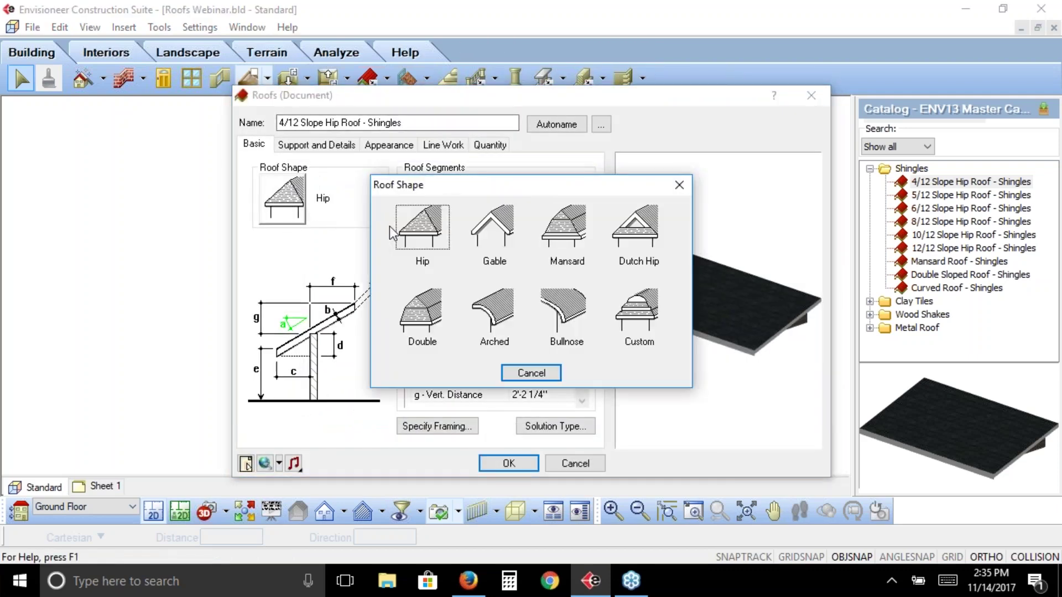
pyautogui.click(478, 233)
pyautogui.click(497, 464)
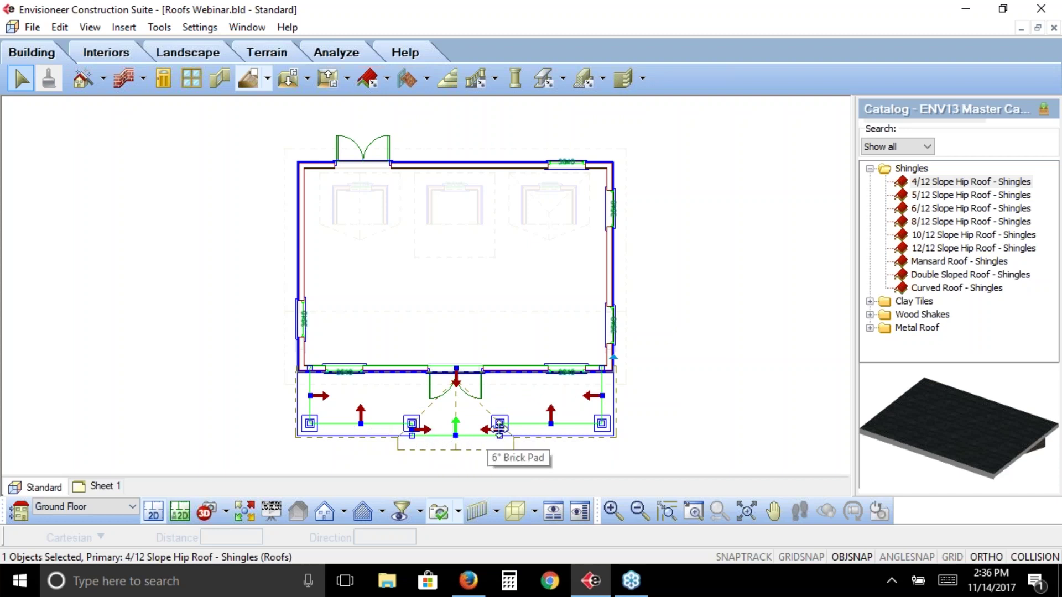
# Show the house in 3D Perspective and view the front porch and its entrance gable from the front.
pyautogui.click(225, 513)
pyautogui.click(238, 437)
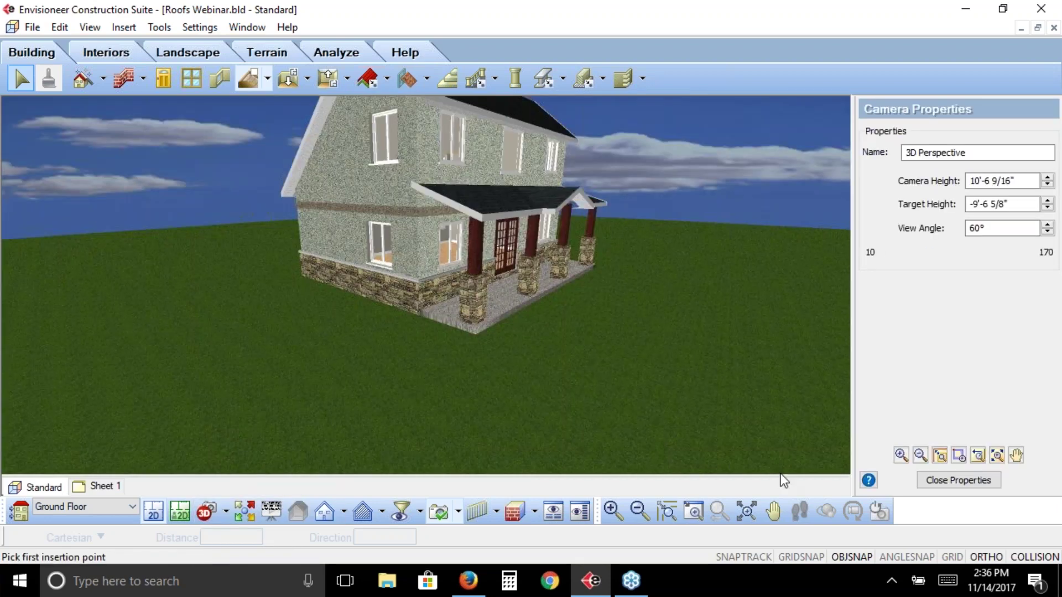
pyautogui.click(852, 511)
pyautogui.moveTo(711, 331); pyautogui.dragTo(490, 322)
pyautogui.moveTo(311, 333)
pyautogui.mouseDown()
pyautogui.moveTo(493, 339)
pyautogui.moveTo(537, 354)
pyautogui.moveTo(545, 389)
pyautogui.moveTo(443, 387)
pyautogui.moveTo(600, 385)
pyautogui.moveTo(464, 363)
pyautogui.moveTo(338, 378)
pyautogui.moveTo(343, 354)
pyautogui.mouseUp()
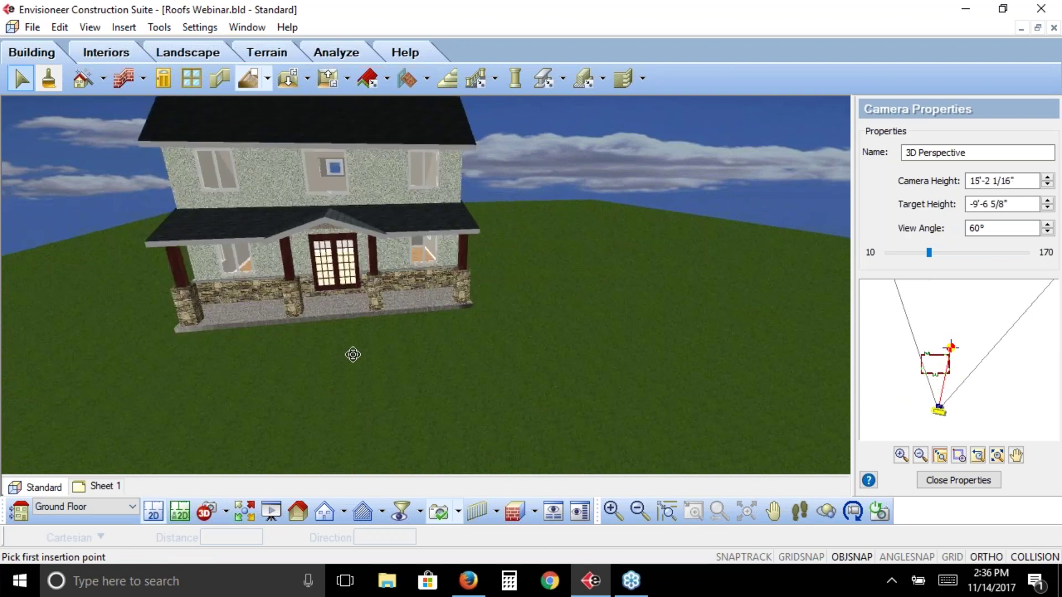
# Look over the roof insertion commands and the floor and wall heights in Building Locations.
pyautogui.click(388, 79)
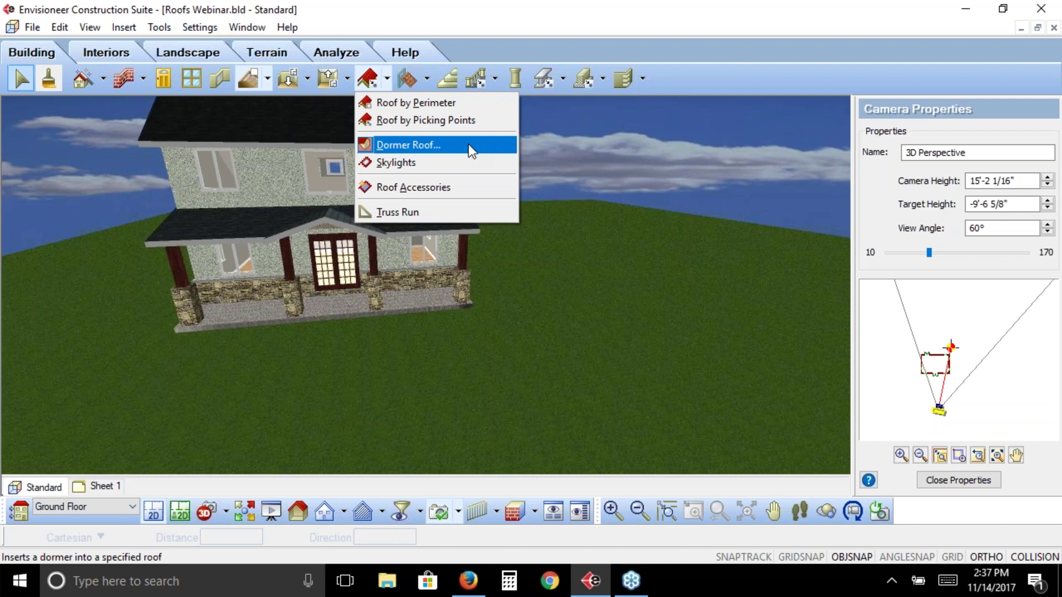
pyautogui.click(712, 80)
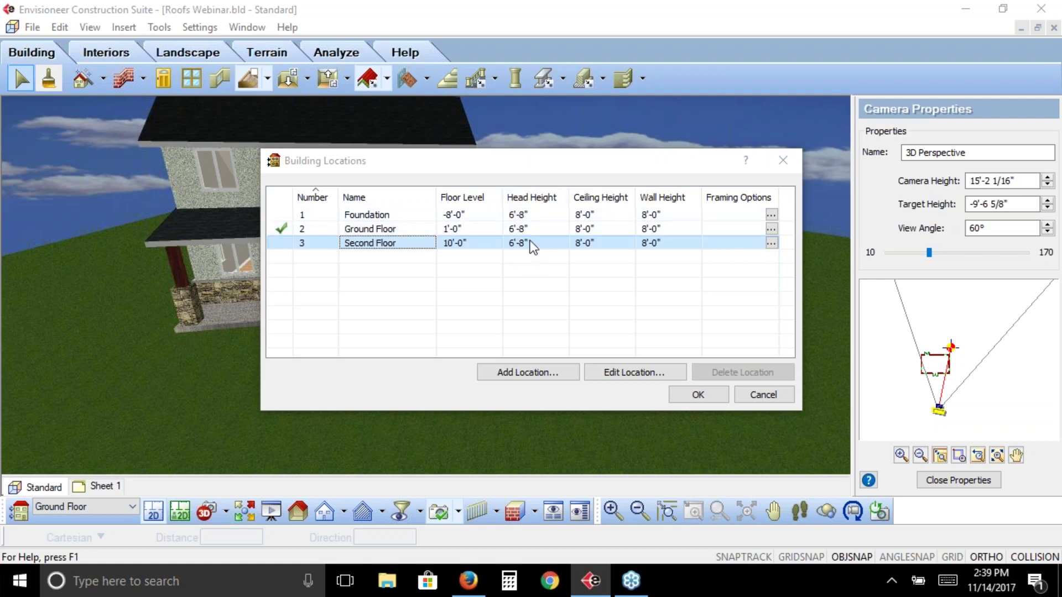
pyautogui.click(755, 394)
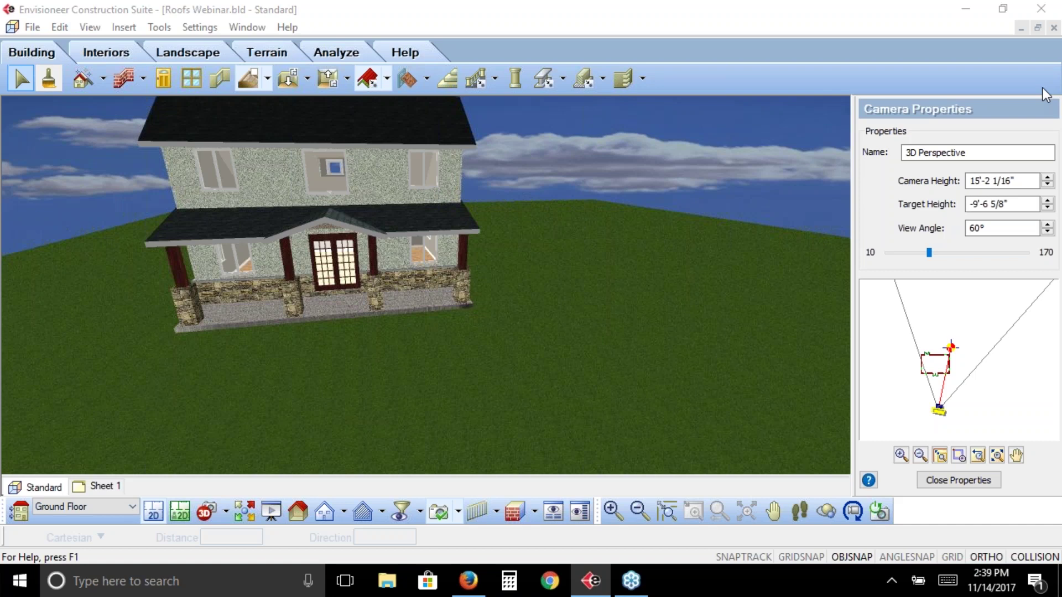
pyautogui.click(447, 78)
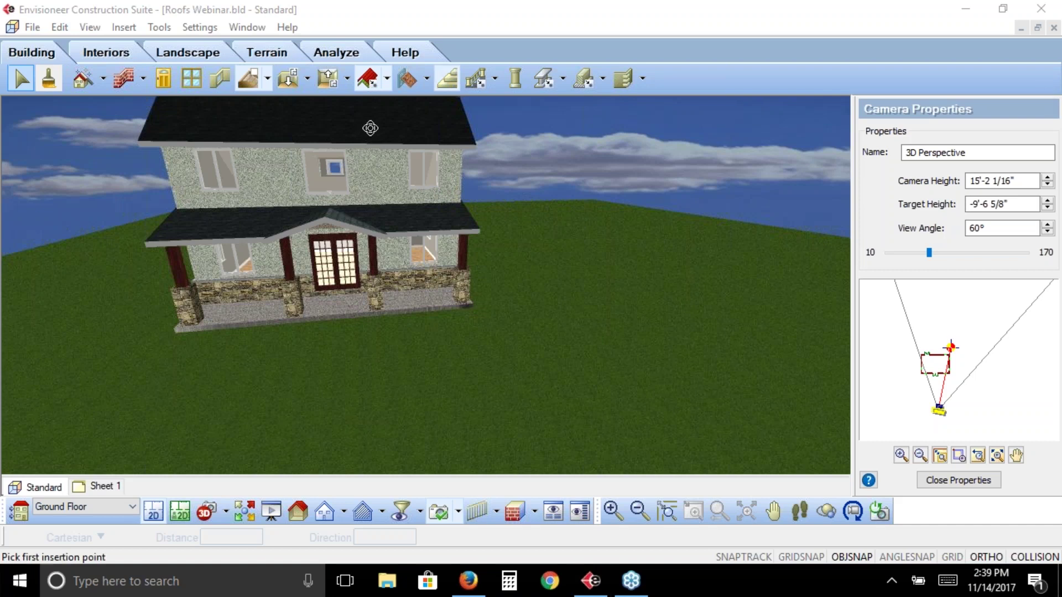
pyautogui.rightClick(367, 122)
pyautogui.click(393, 127)
# Examine the materials assigned to the main roof's surface, fascia, gable end, soffit and underside in its properties.
pyautogui.click(366, 125)
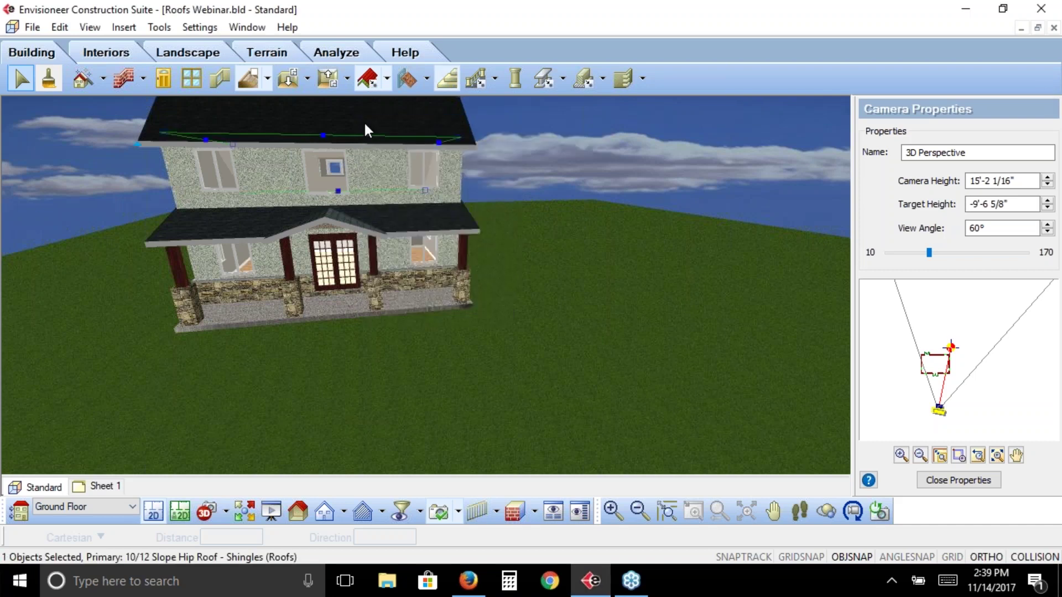
pyautogui.rightClick(366, 124)
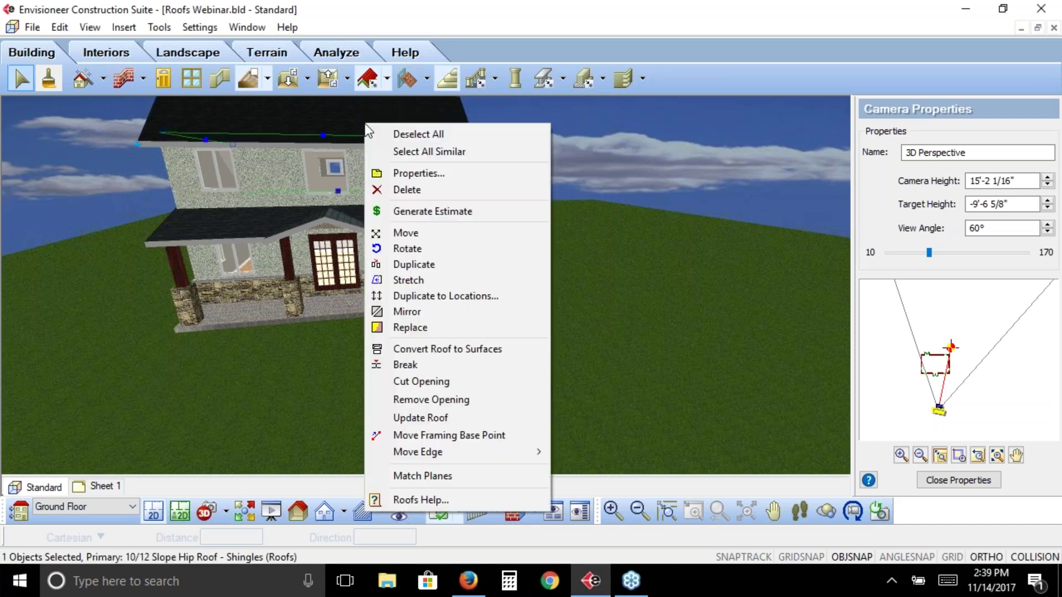
pyautogui.click(416, 171)
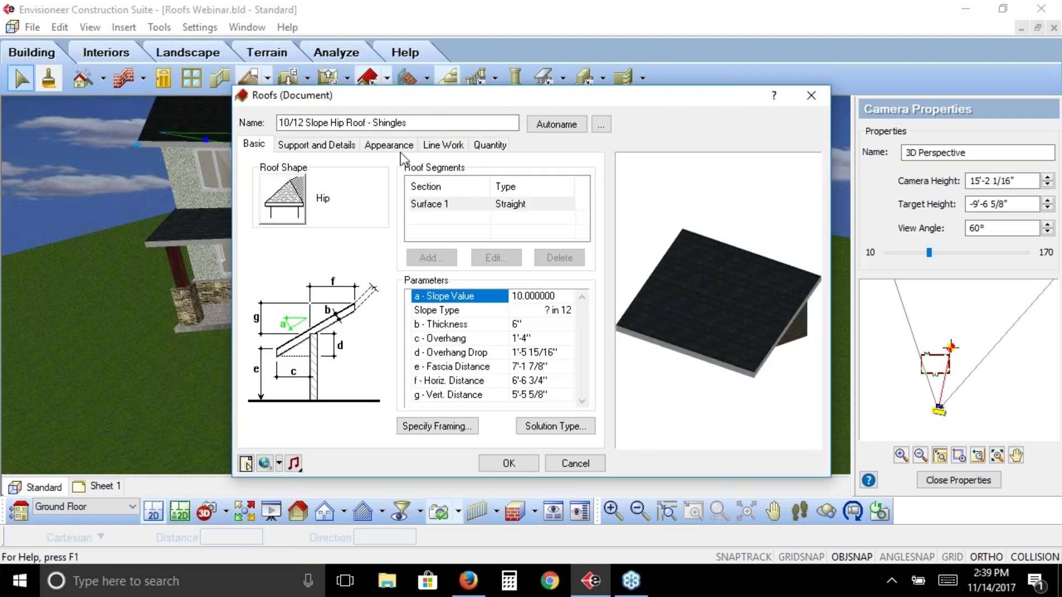
pyautogui.click(389, 146)
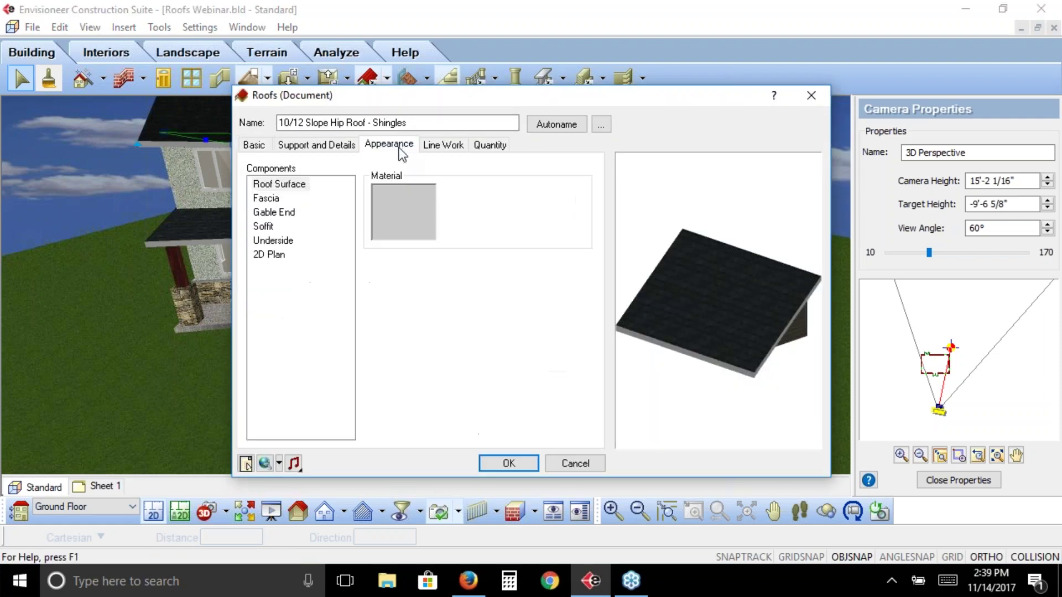
pyautogui.click(278, 188)
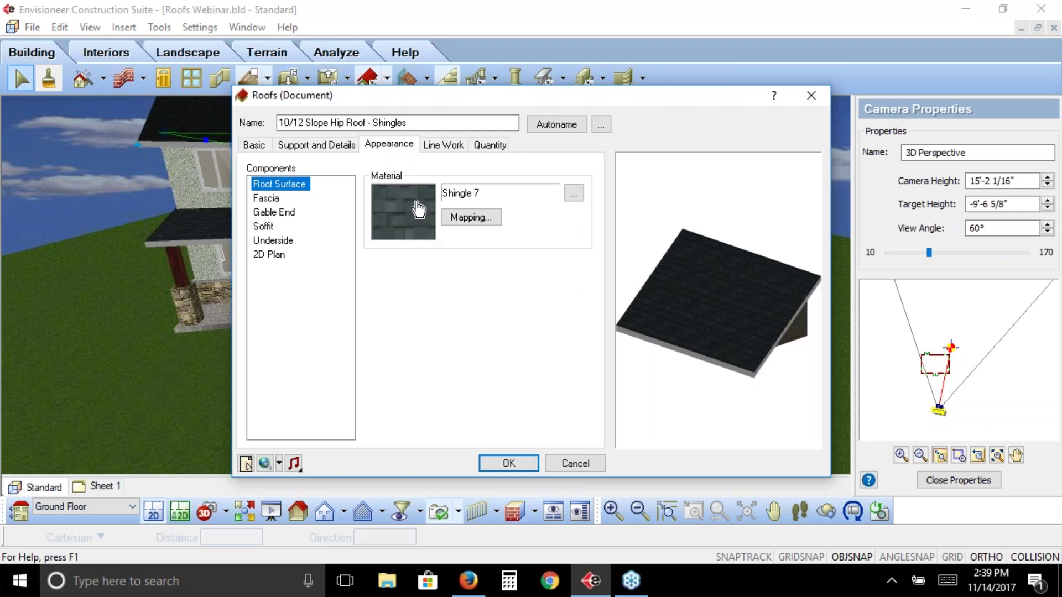
pyautogui.click(290, 200)
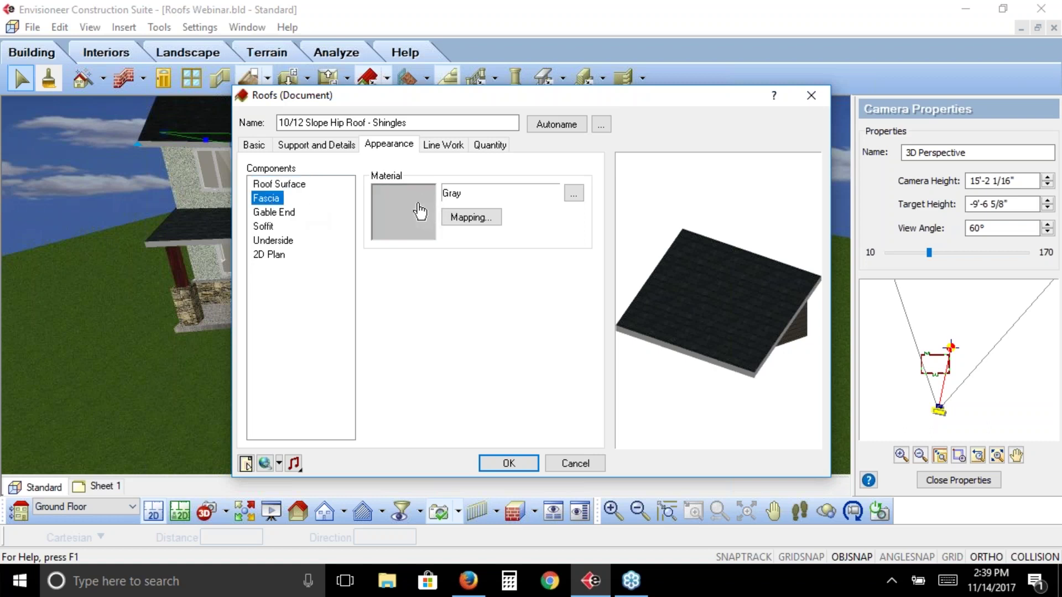
pyautogui.click(279, 213)
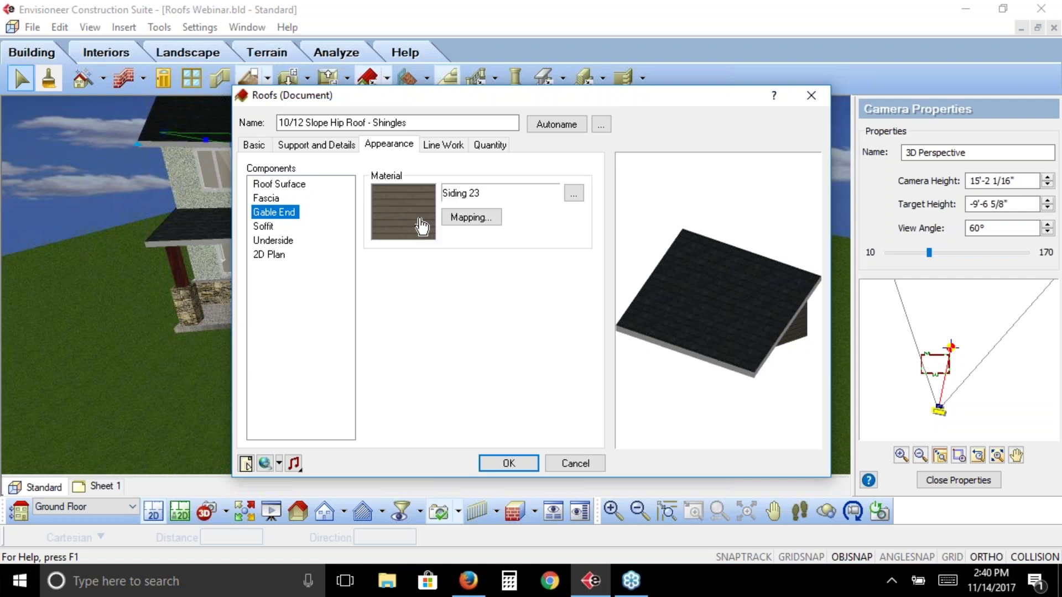
pyautogui.click(265, 226)
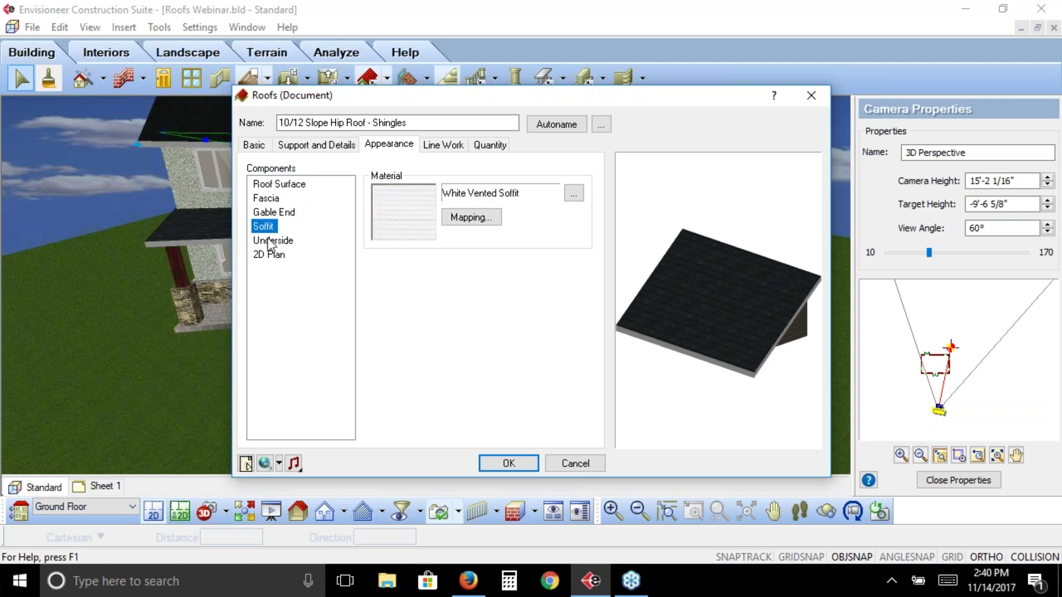
pyautogui.click(270, 242)
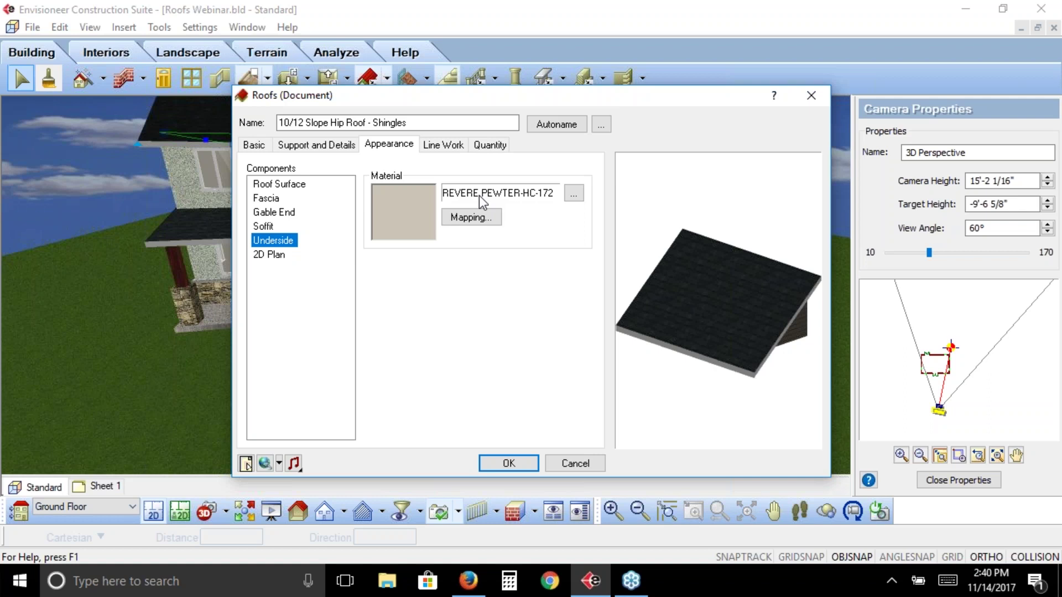
pyautogui.click(573, 465)
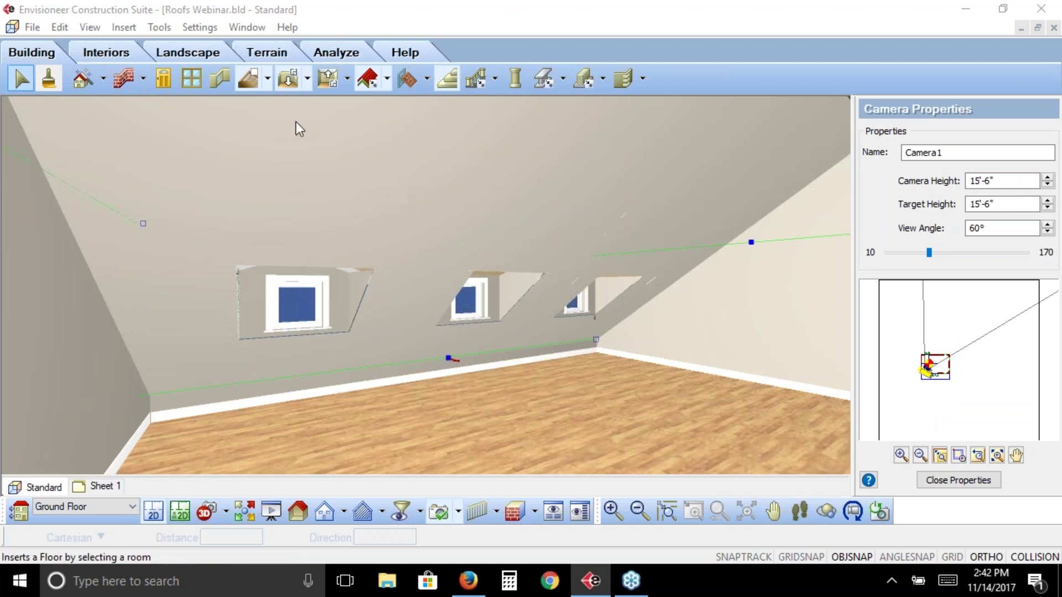
# Review the main roof's quantity assemblies and its appearance settings from the upper-floor interior view.
pyautogui.rightClick(324, 177)
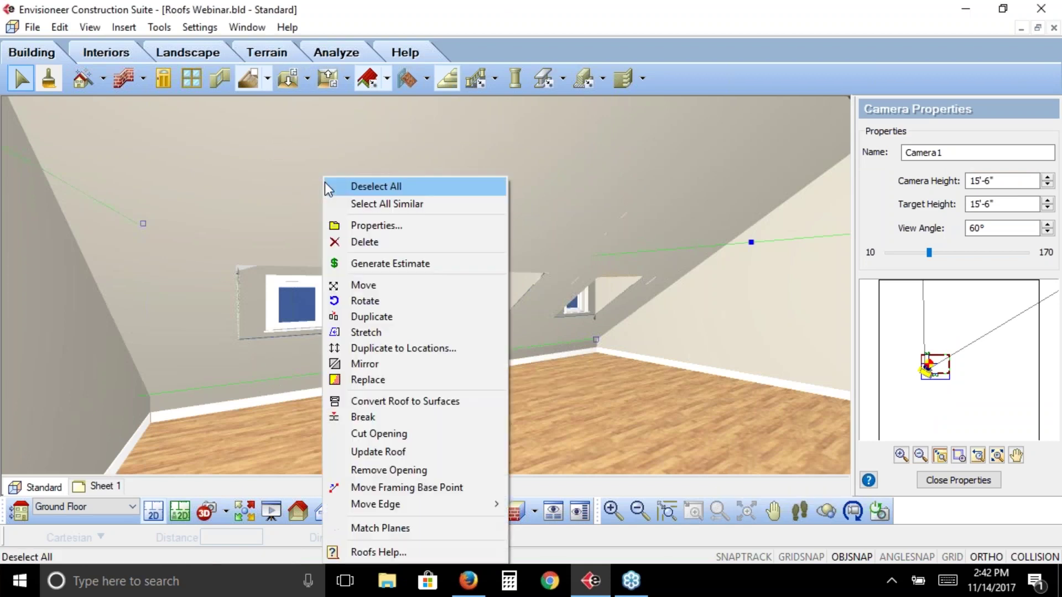
pyautogui.click(393, 227)
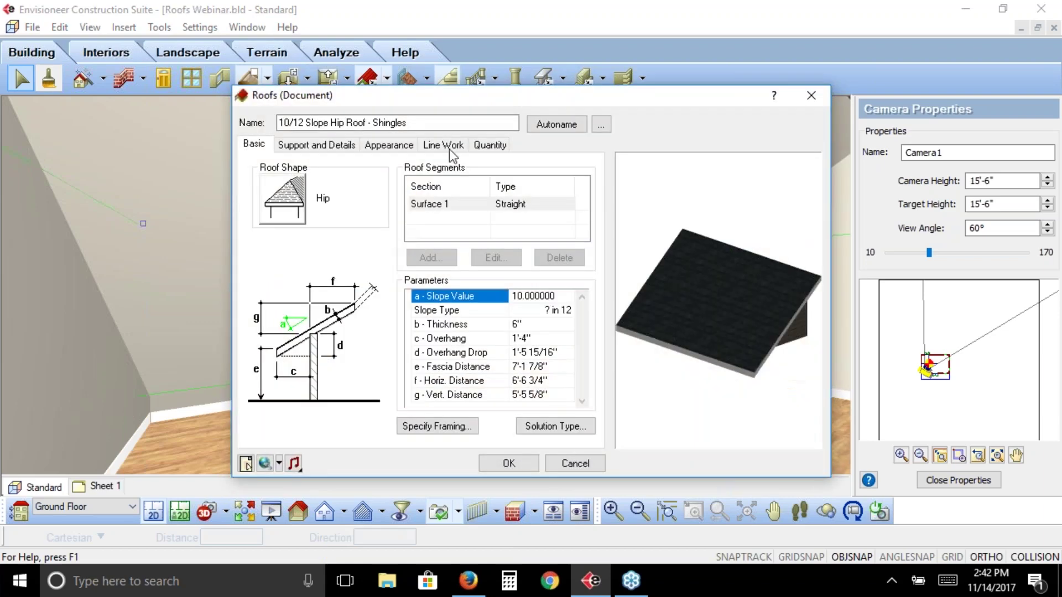
pyautogui.click(494, 146)
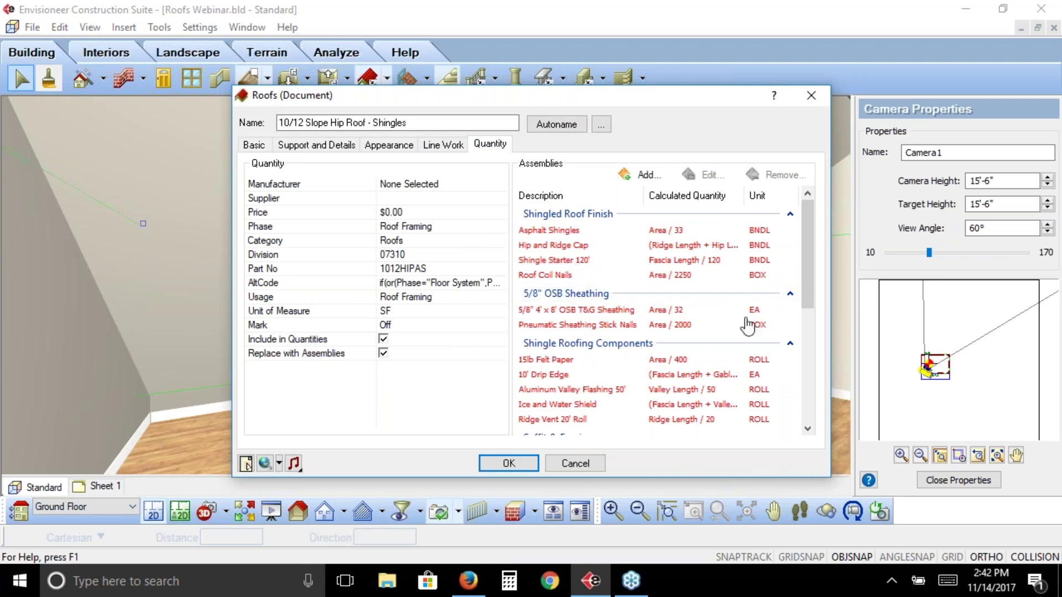
pyautogui.moveTo(808, 261); pyautogui.dragTo(807, 238)
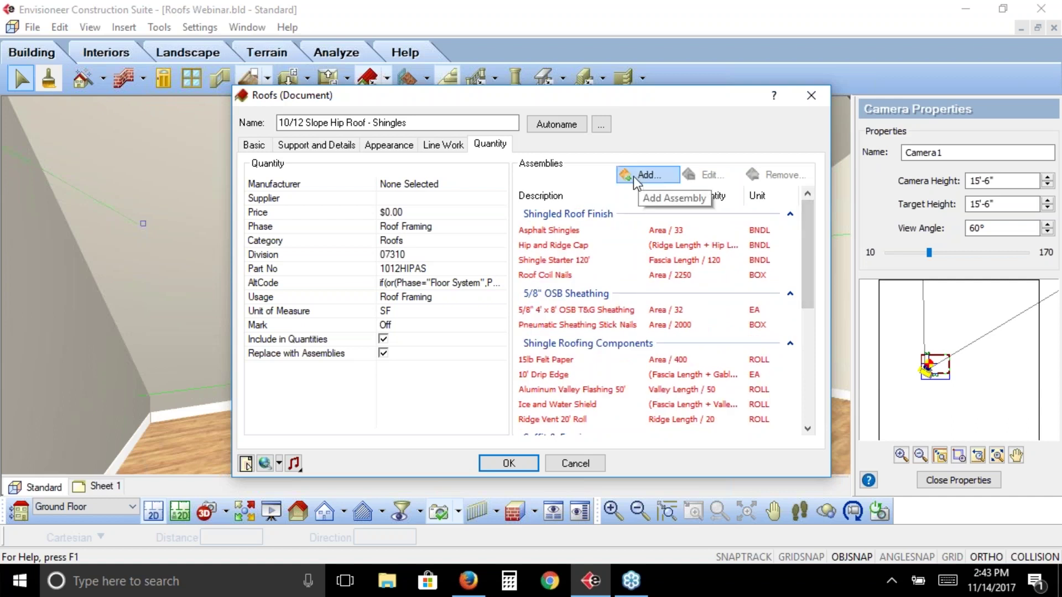
pyautogui.click(390, 146)
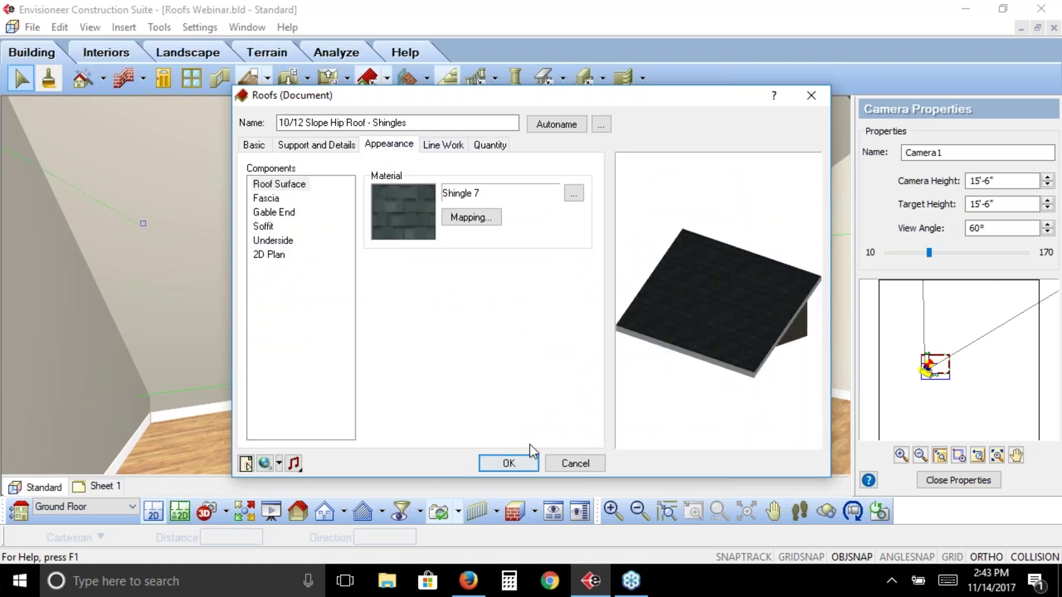
pyautogui.click(570, 463)
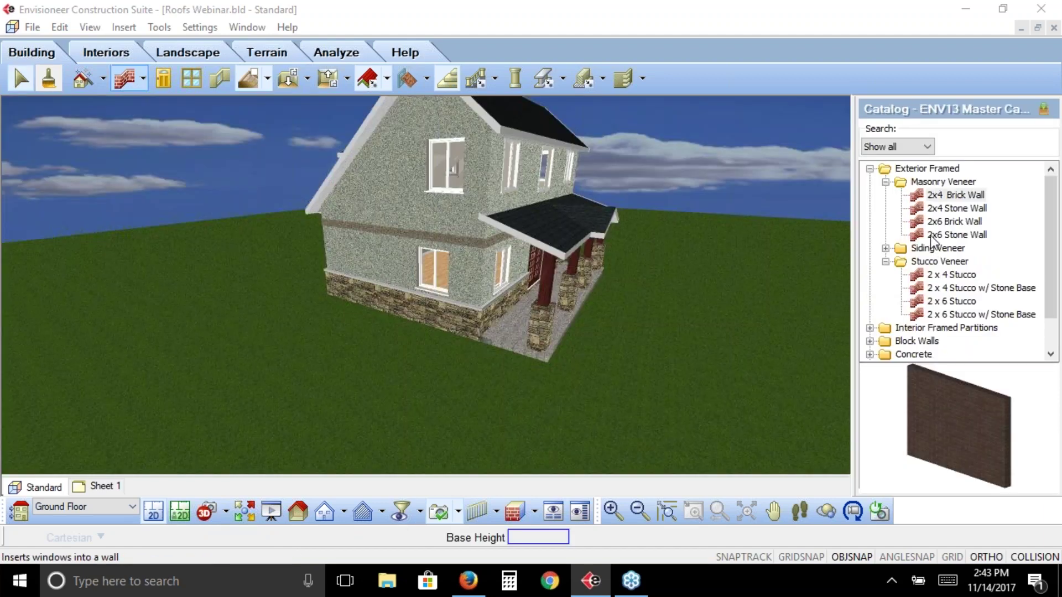
# Preview the stucco walls with stone base in the catalog and open the 2 x 6 Stucco w/ Stone Base element's properties.
pyautogui.click(940, 289)
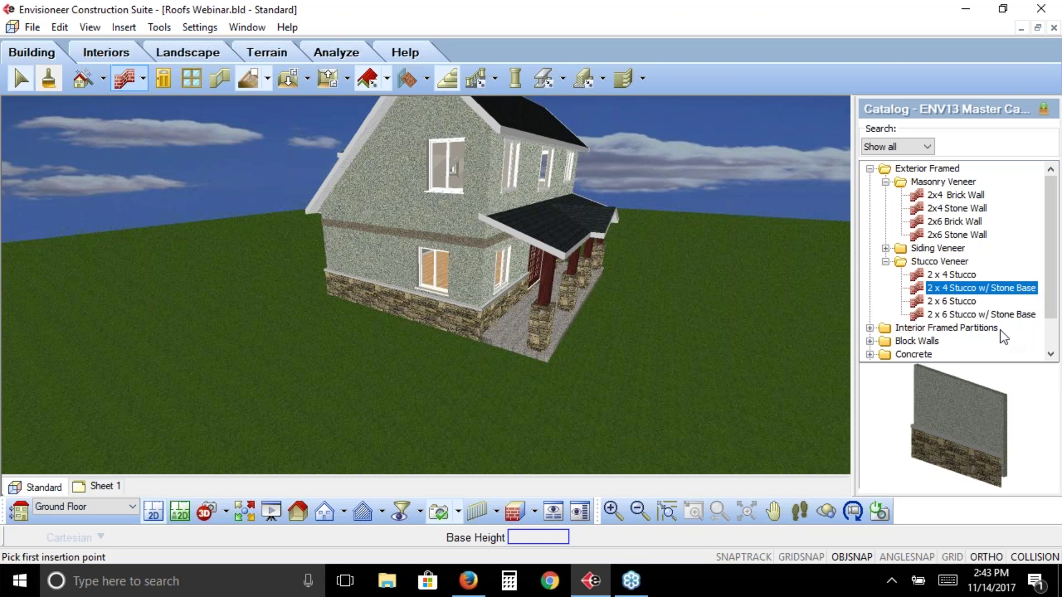
pyautogui.click(1021, 314)
pyautogui.moveTo(963, 438); pyautogui.dragTo(905, 424)
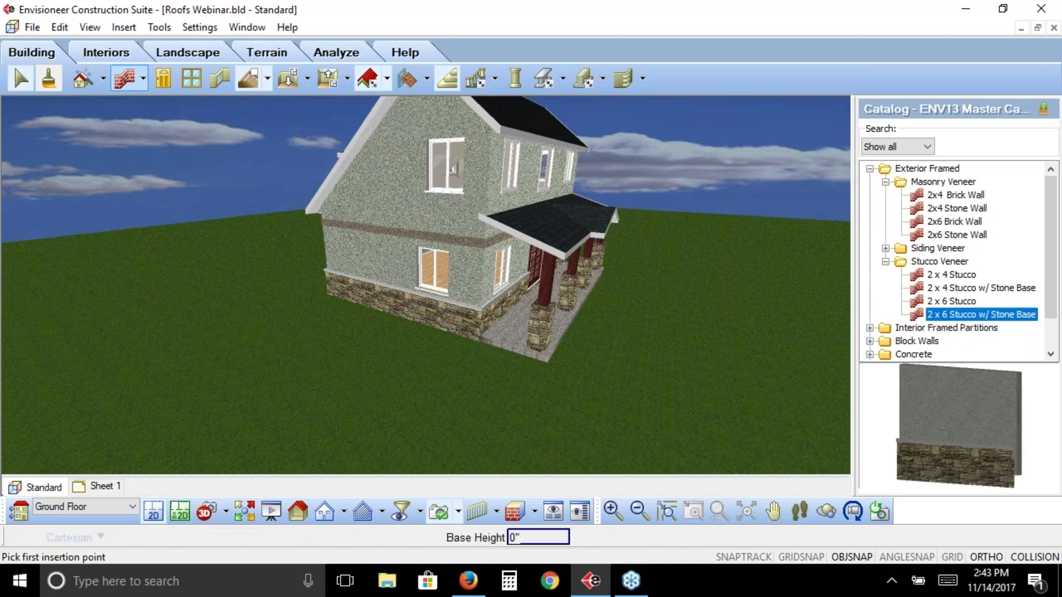
pyautogui.rightClick(939, 316)
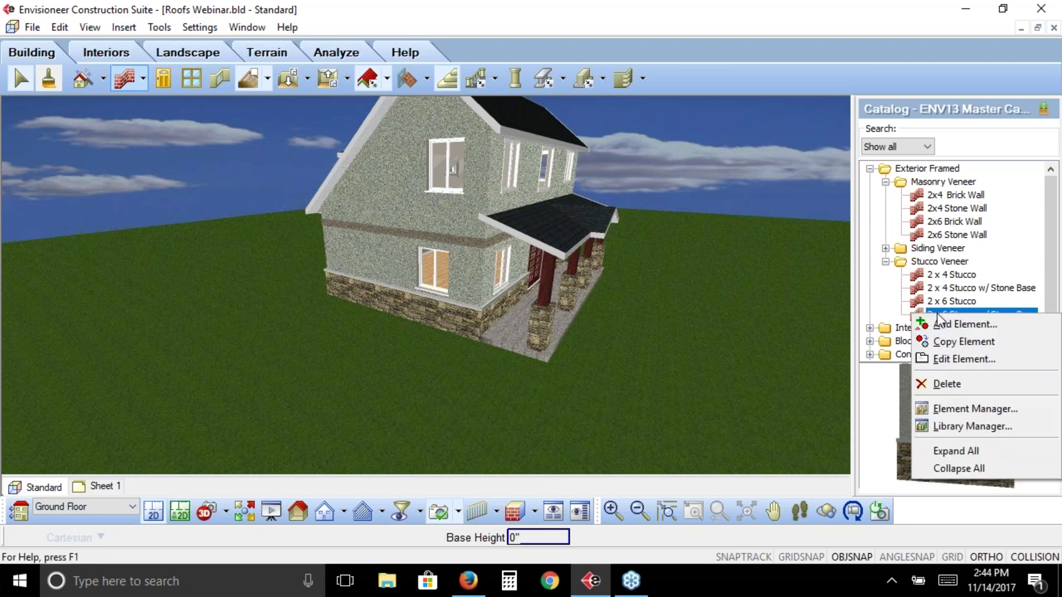
pyautogui.click(953, 359)
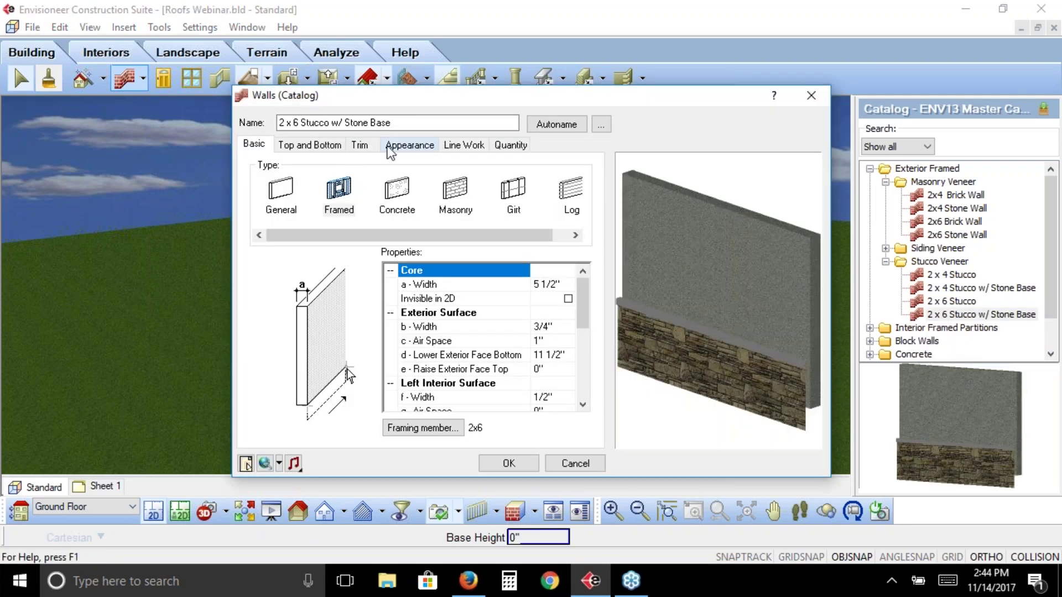
# Examine the wall's Exterior Surface trims and look up its custom 36" Stone Base member in the Masonry Base catalog group.
pyautogui.click(362, 145)
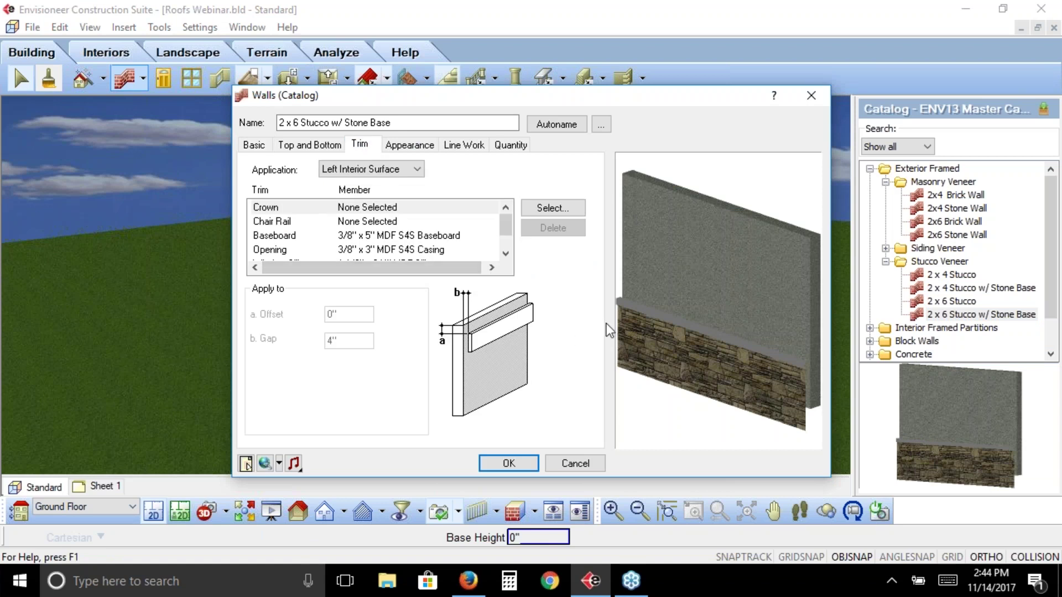
pyautogui.click(378, 166)
pyautogui.click(371, 205)
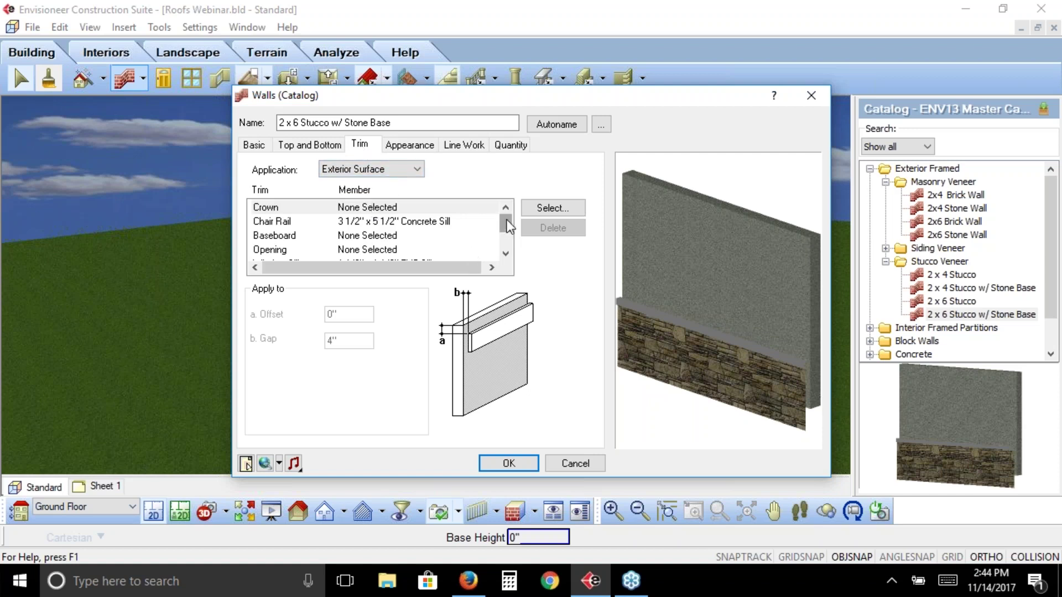
pyautogui.moveTo(508, 224); pyautogui.dragTo(508, 241)
pyautogui.click(373, 251)
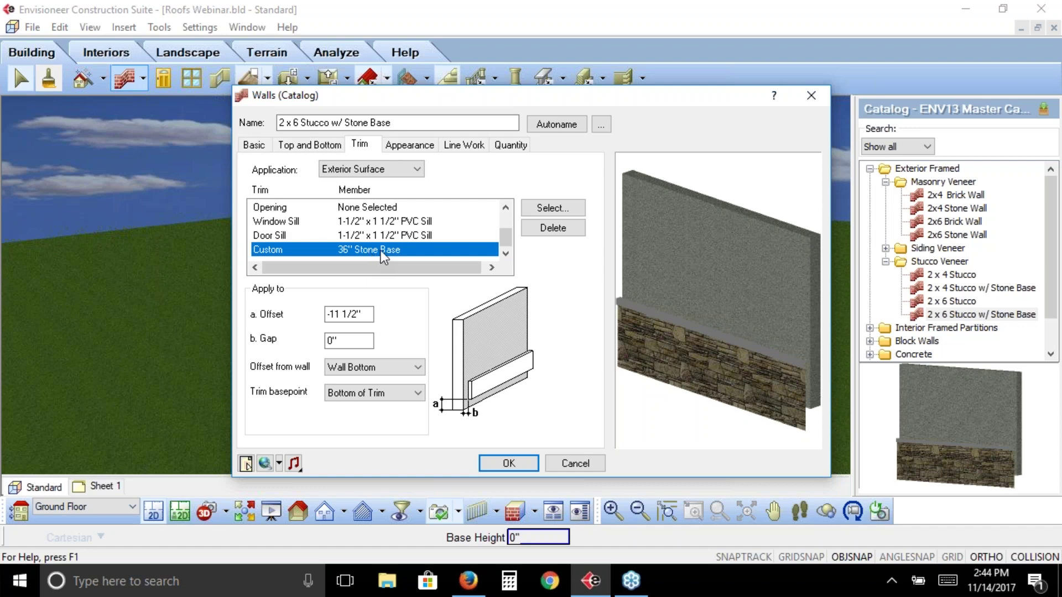
pyautogui.click(560, 211)
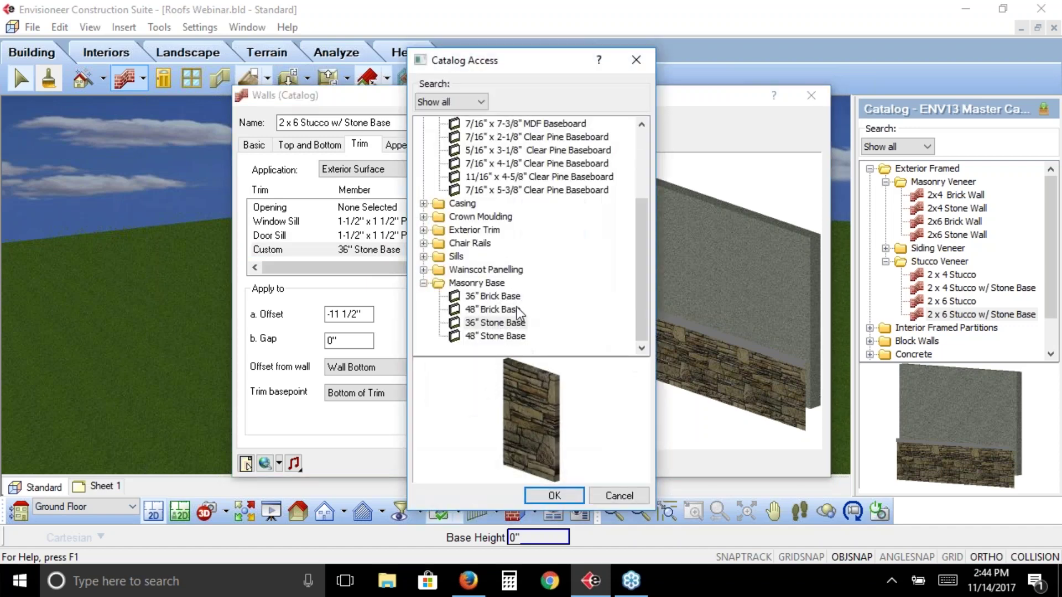
pyautogui.rightClick(494, 324)
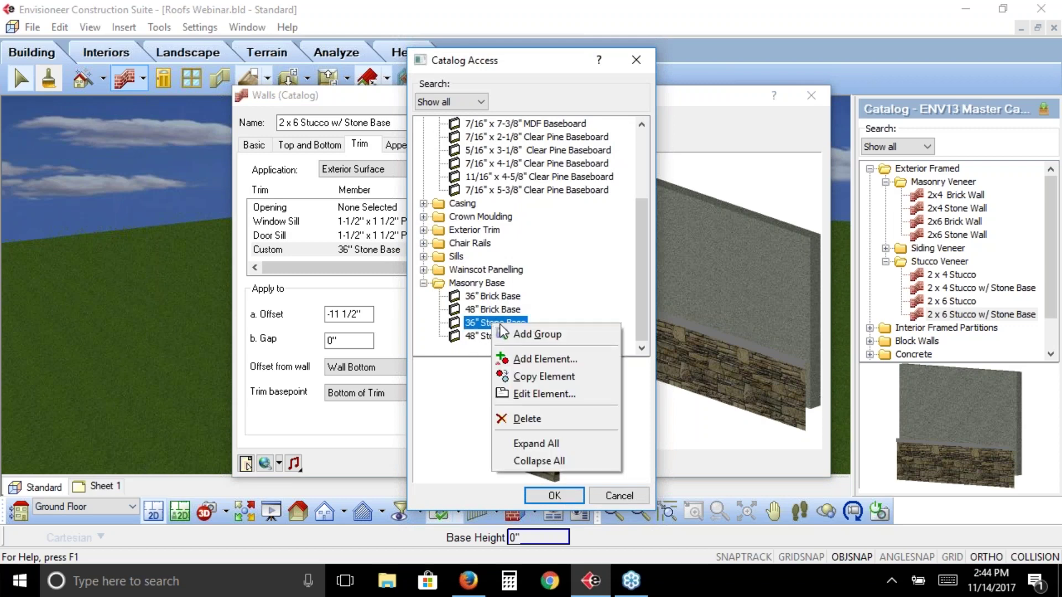
pyautogui.click(533, 74)
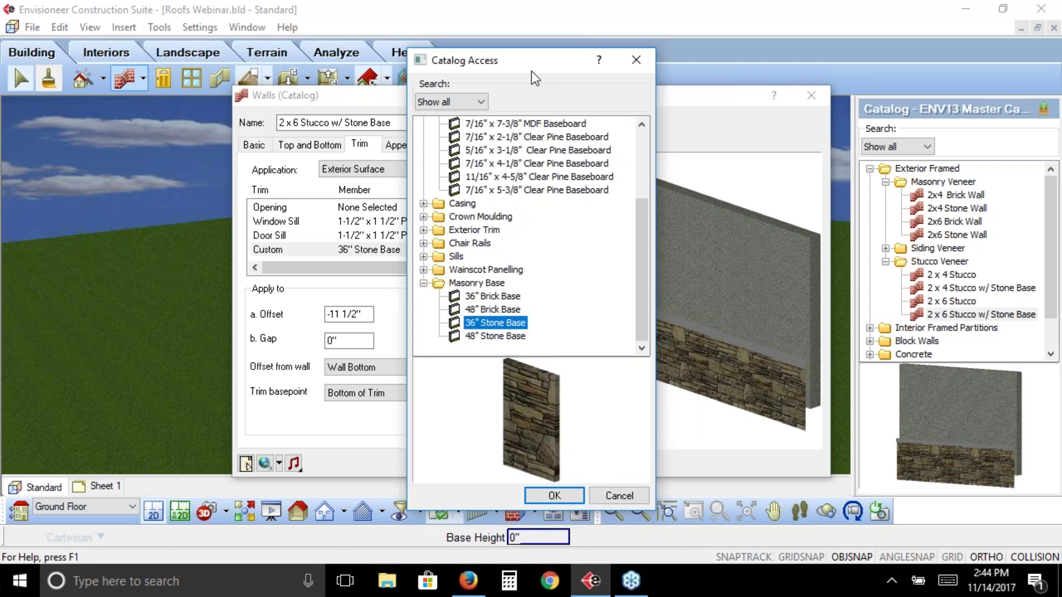
pyautogui.click(617, 494)
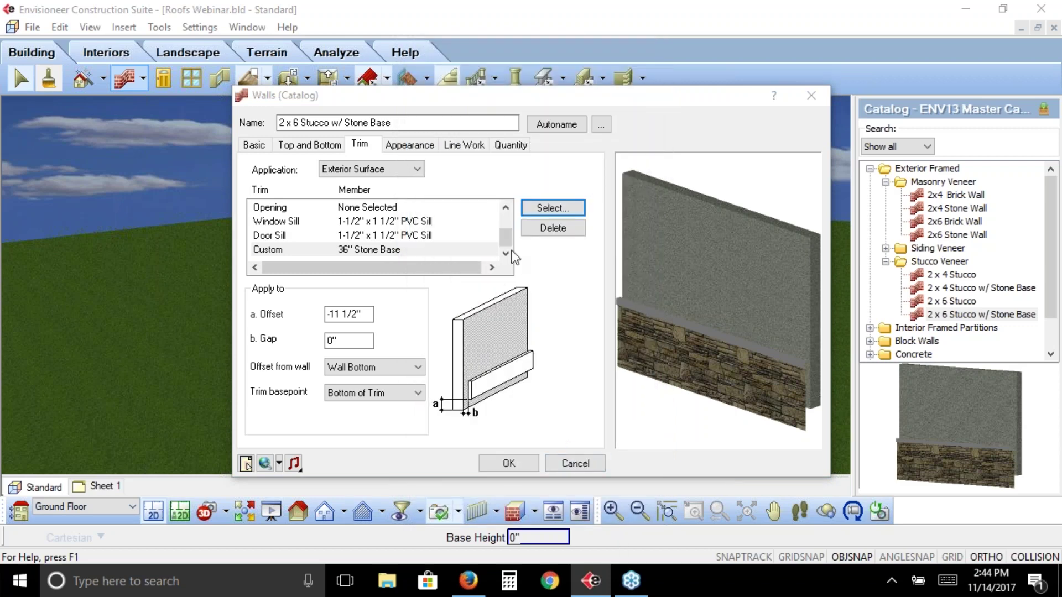
# Examine the exterior Chair Rail trim's member and offset, close the wall properties and end the wall insertion.
pyautogui.click(509, 208)
pyautogui.click(508, 208)
pyautogui.click(510, 207)
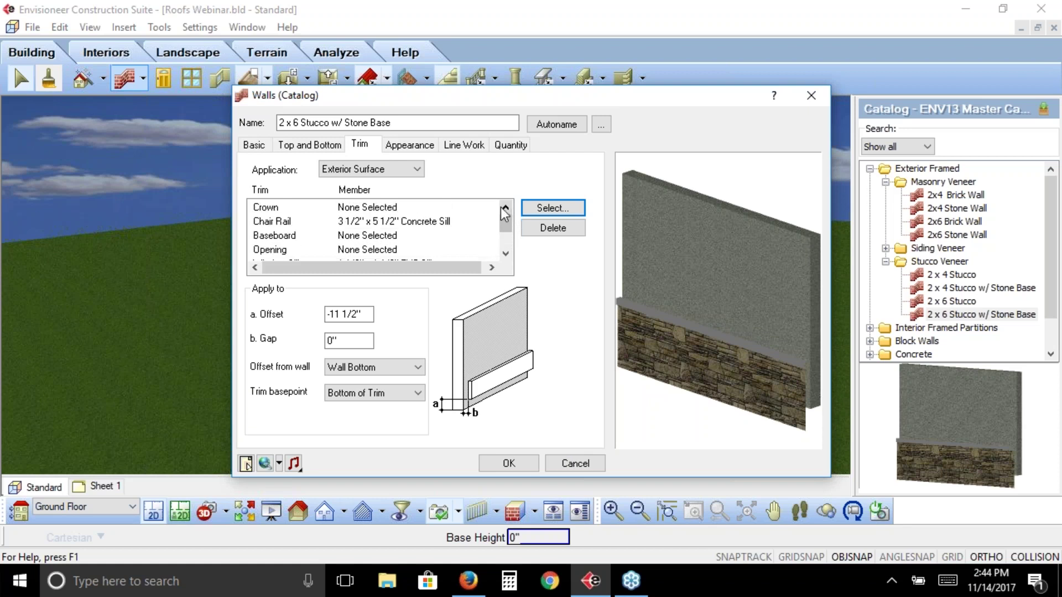
pyautogui.click(397, 221)
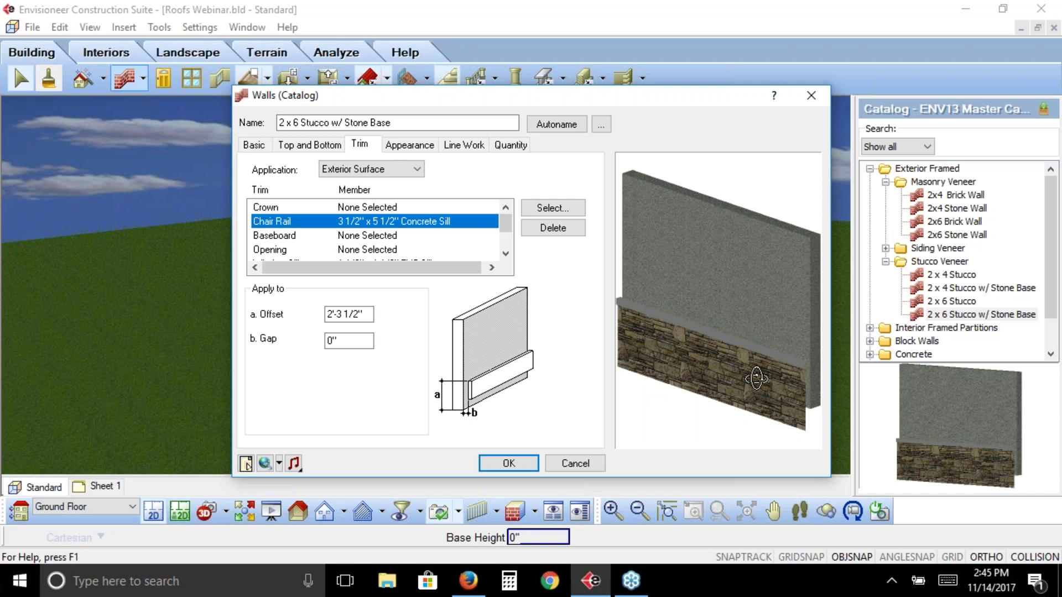
pyautogui.click(590, 459)
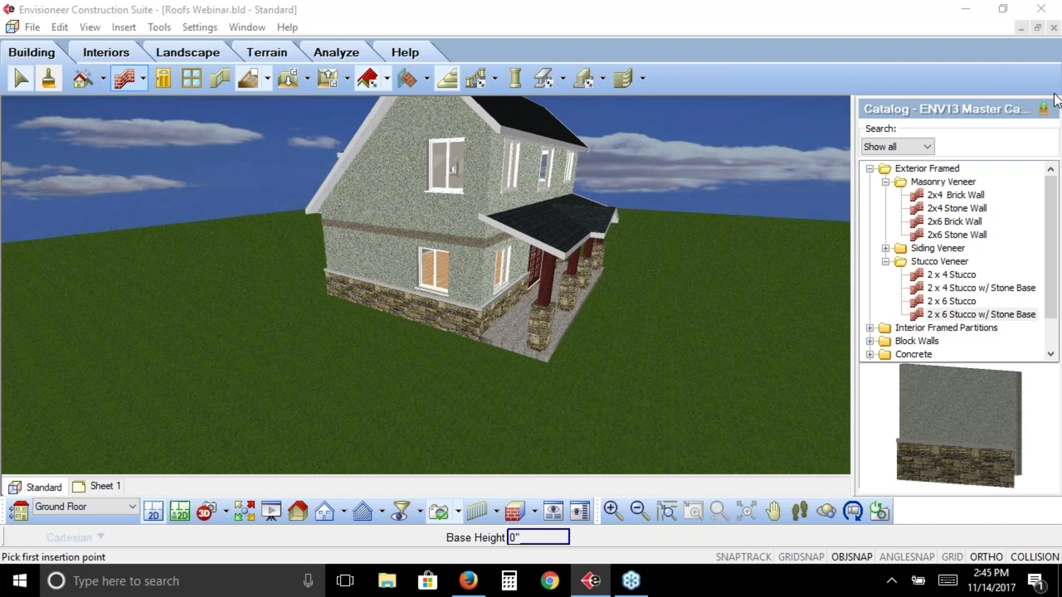
pyautogui.rightClick(658, 283)
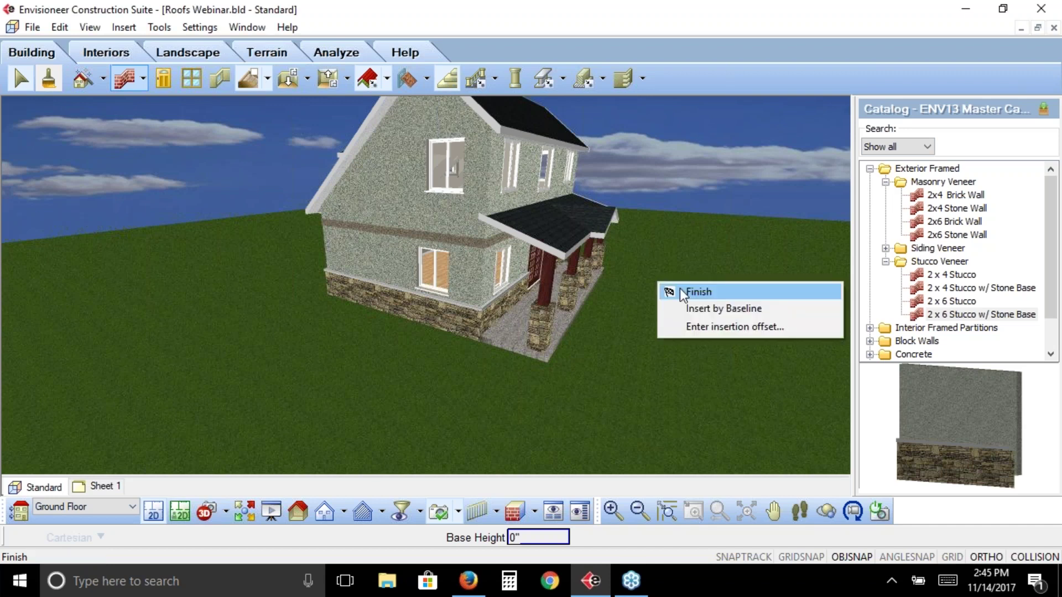
pyautogui.click(681, 291)
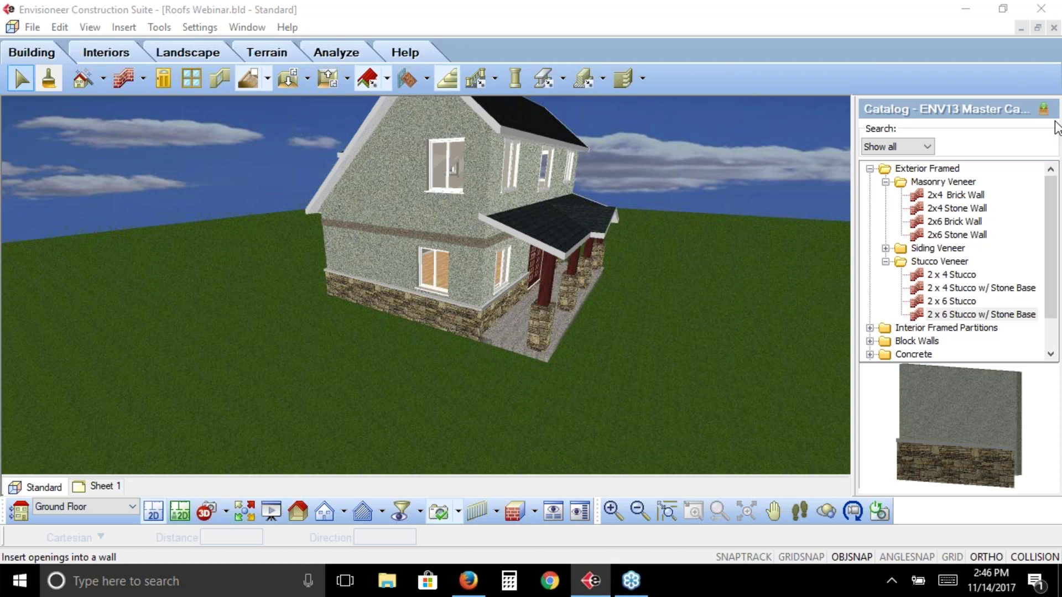
# Close the 3D view and make Second Floor the current floor in the plan.
pyautogui.click(1053, 27)
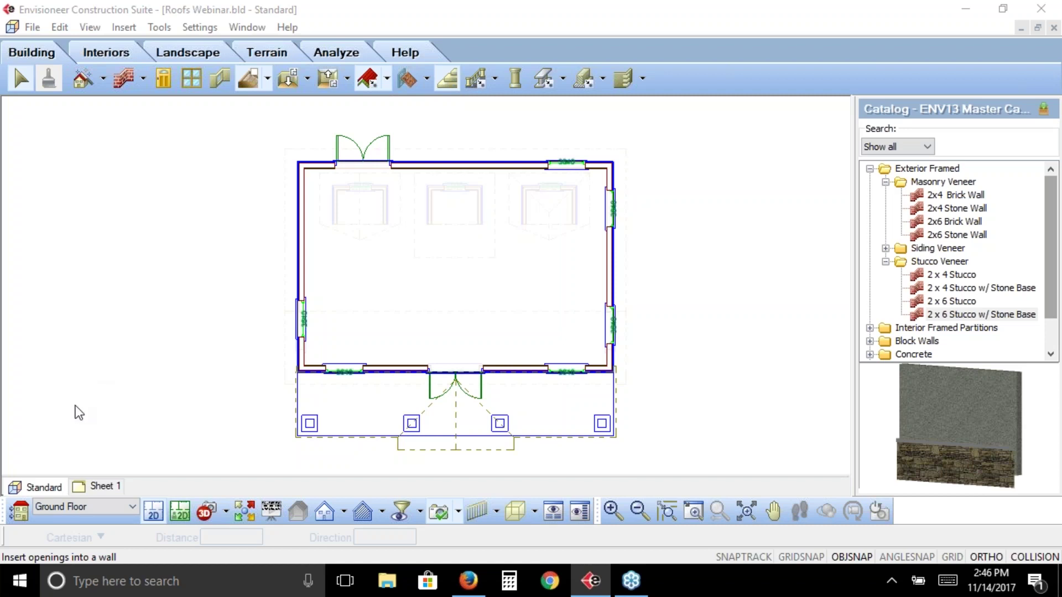
pyautogui.click(131, 506)
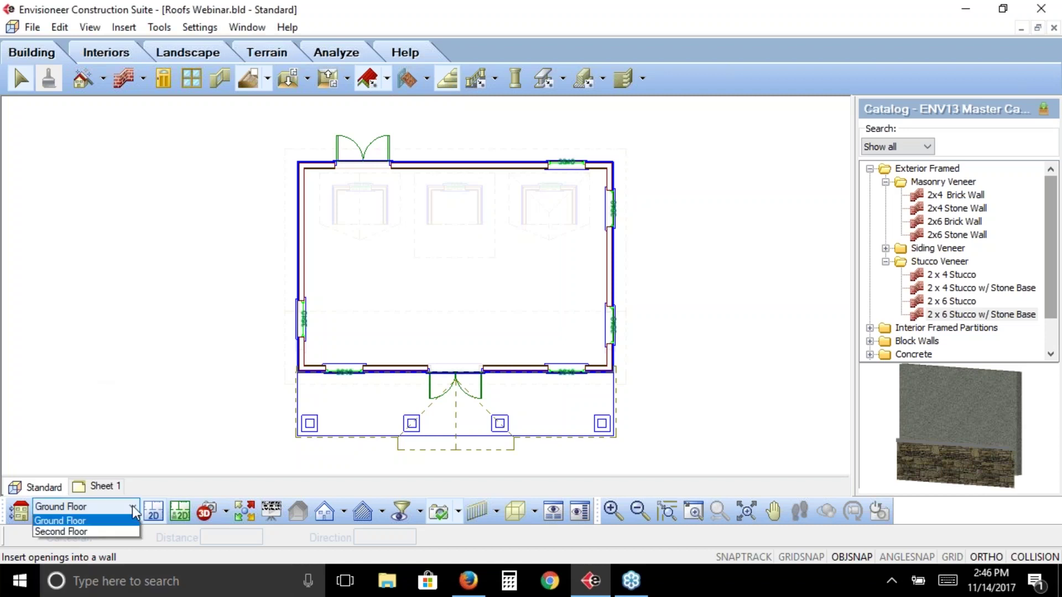
pyautogui.click(112, 543)
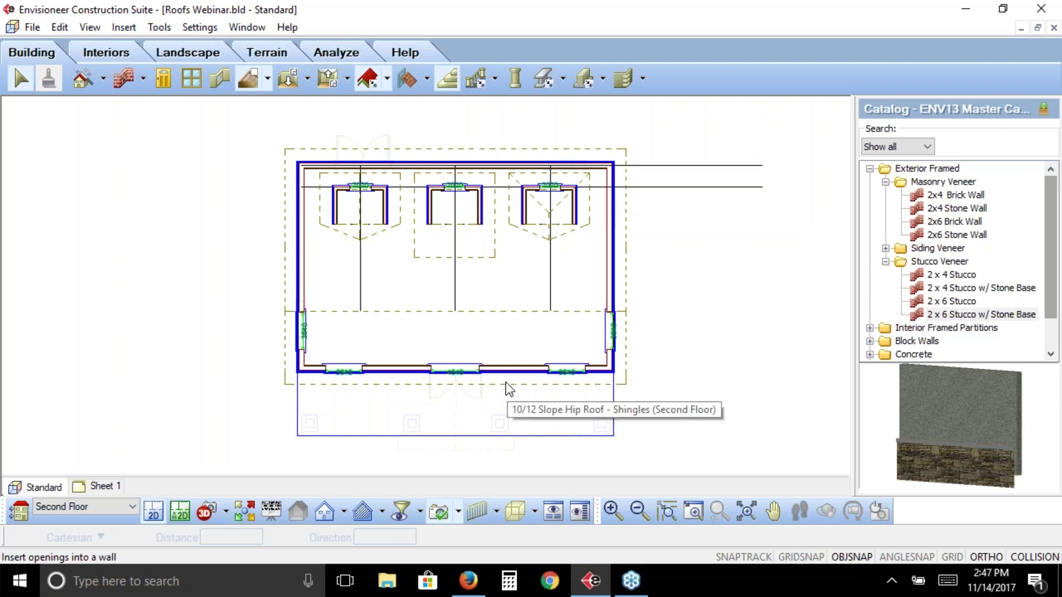
# Try a 10/12 Slope Hip Roof - Shingles by picking points from the front wall out over the porch, and undo it.
pyautogui.click(387, 78)
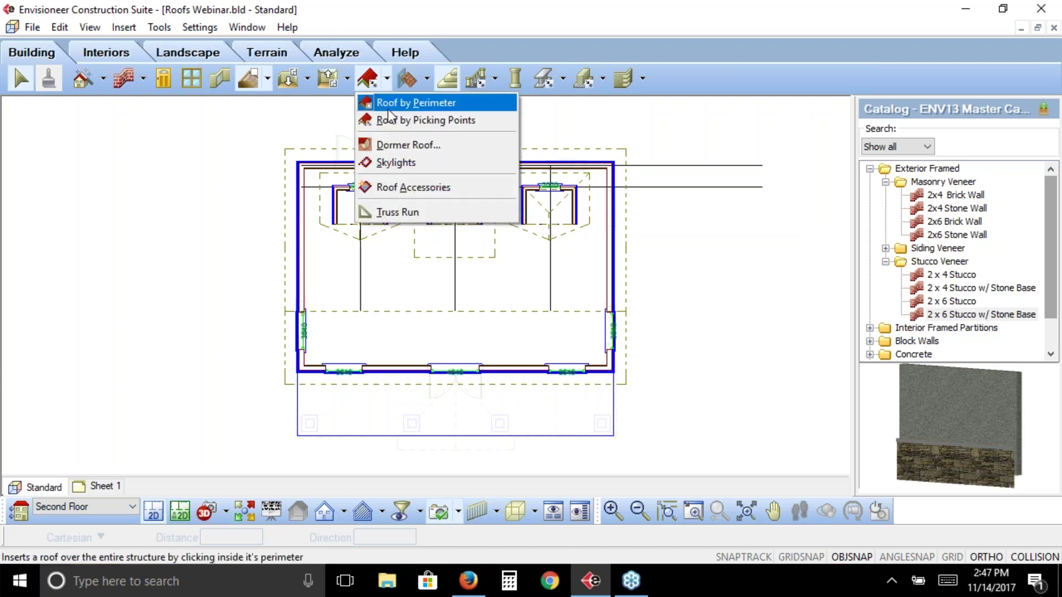
pyautogui.click(390, 117)
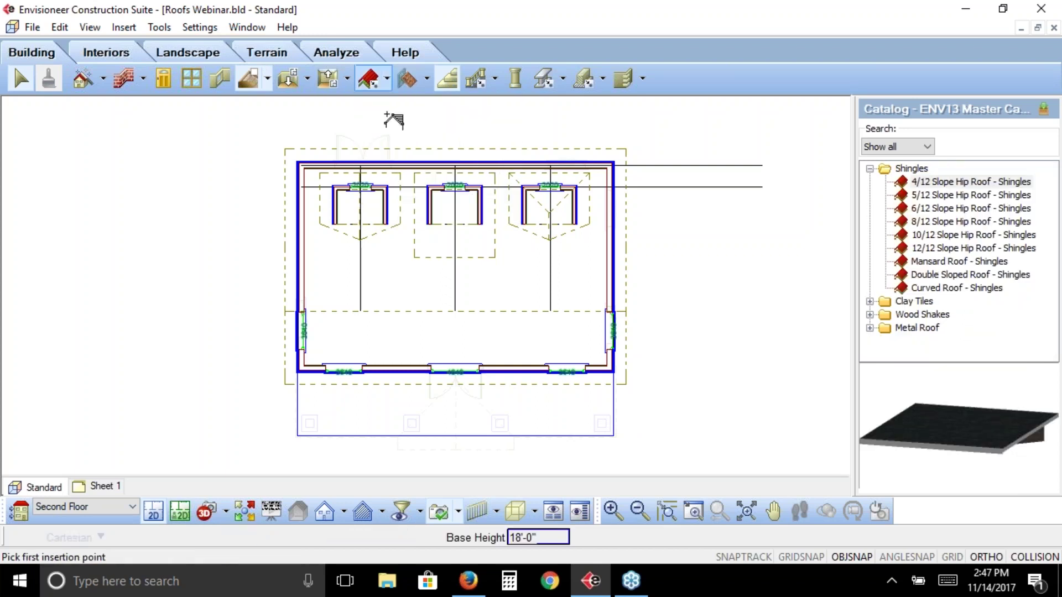
pyautogui.click(965, 236)
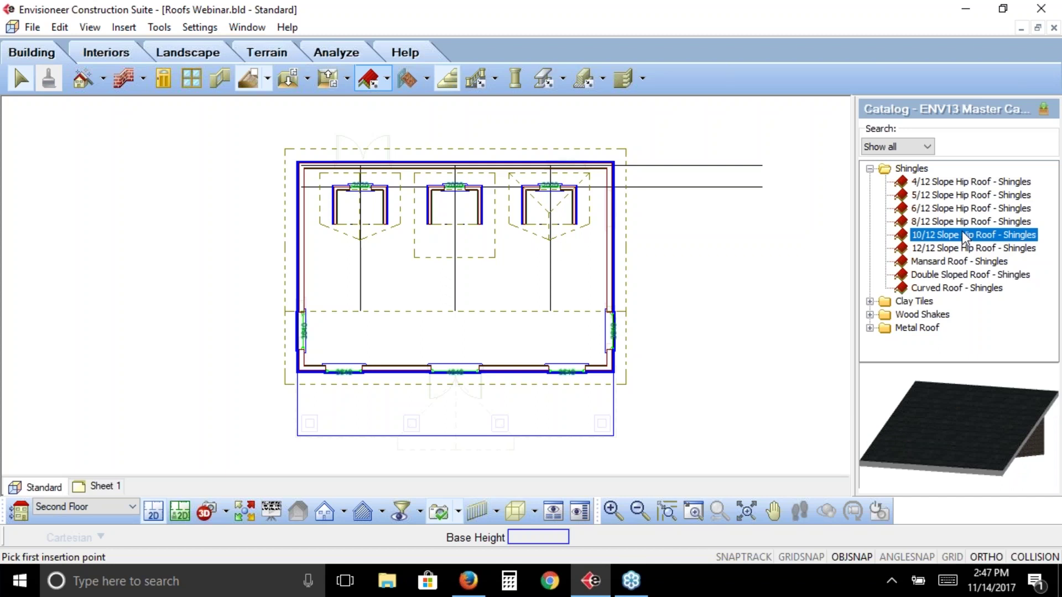
pyautogui.click(374, 368)
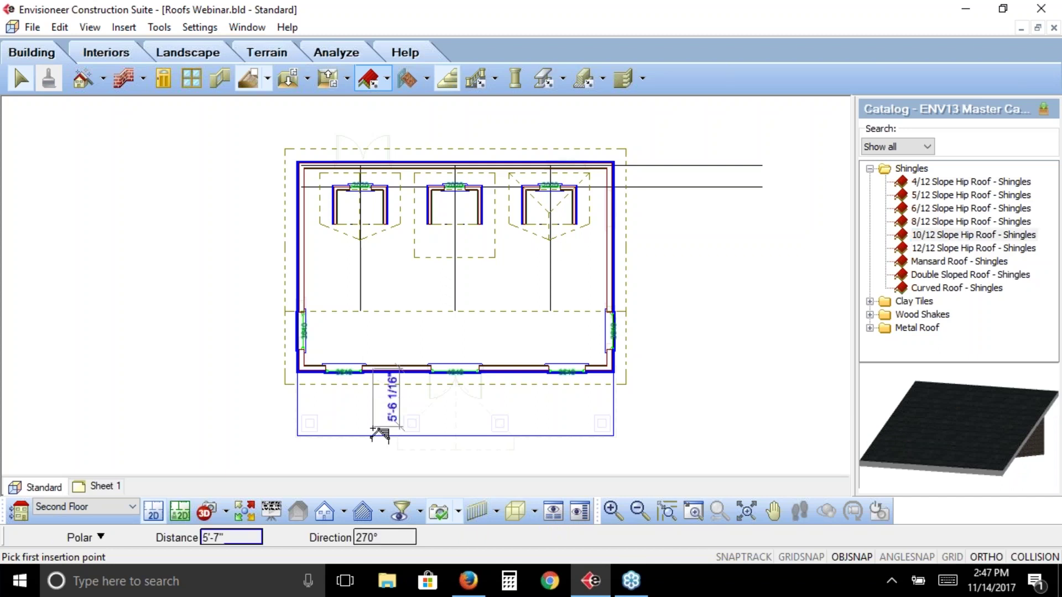
pyautogui.click(521, 372)
pyautogui.rightClick(522, 370)
pyautogui.click(553, 378)
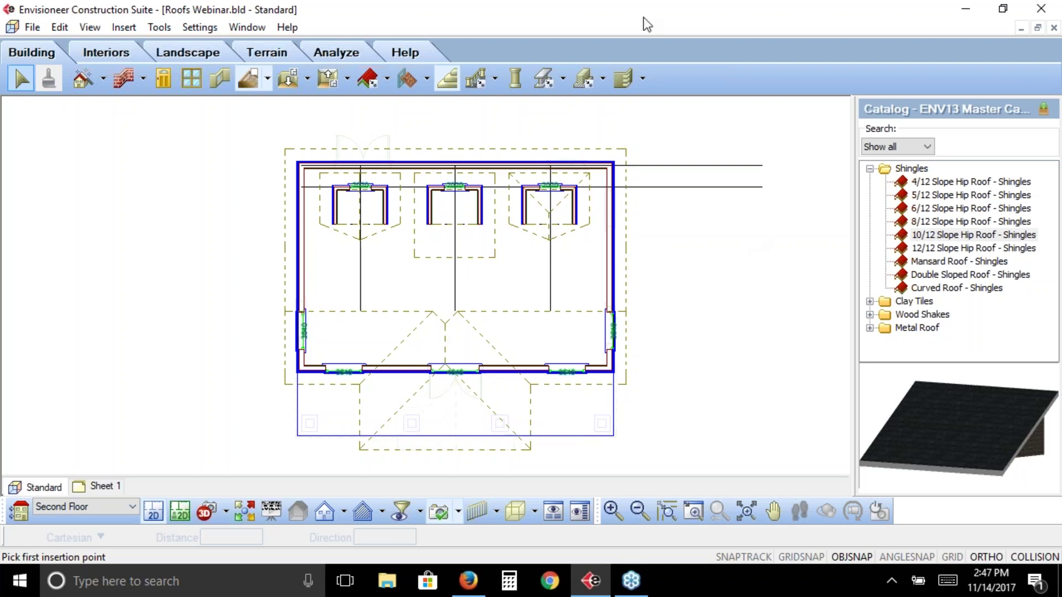
pyautogui.click(60, 27)
pyautogui.click(65, 45)
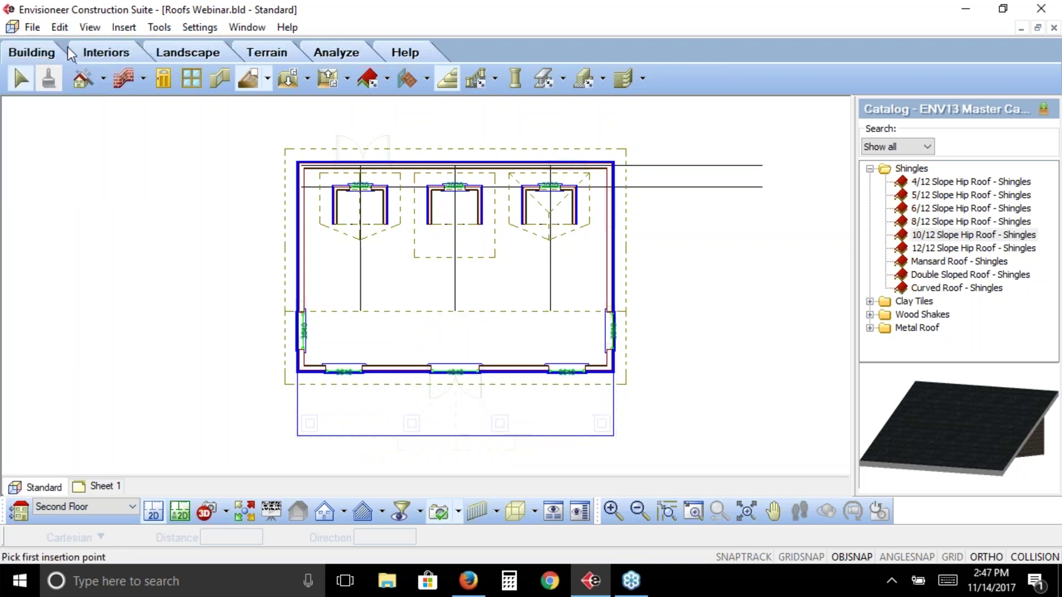
# Try a 6/12 Slope Hip Roof - Shingles by picking points over the front porch from the second-floor wall, and undo it.
pyautogui.click(935, 209)
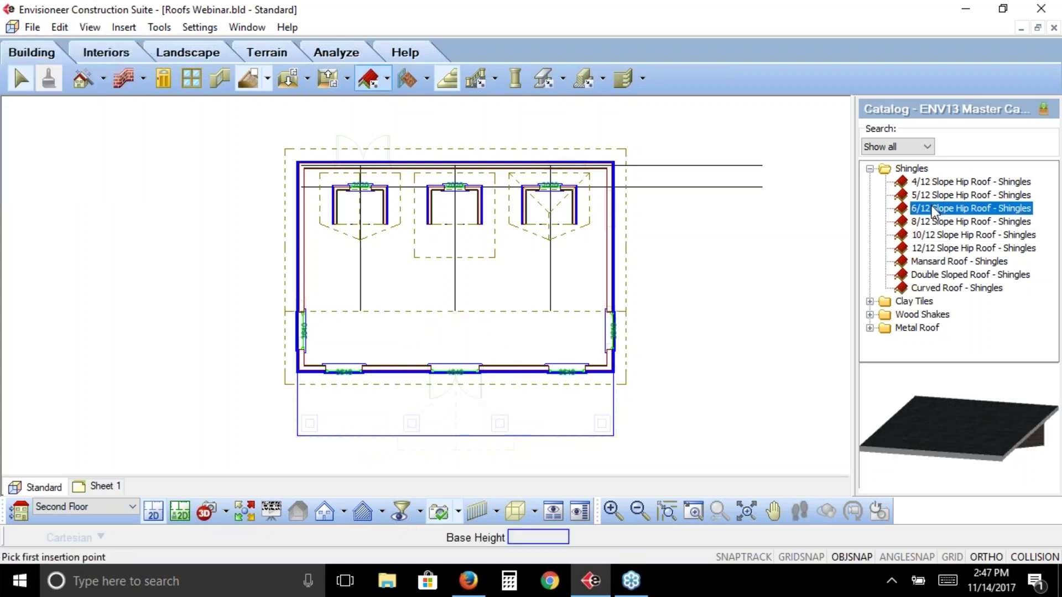
pyautogui.click(387, 370)
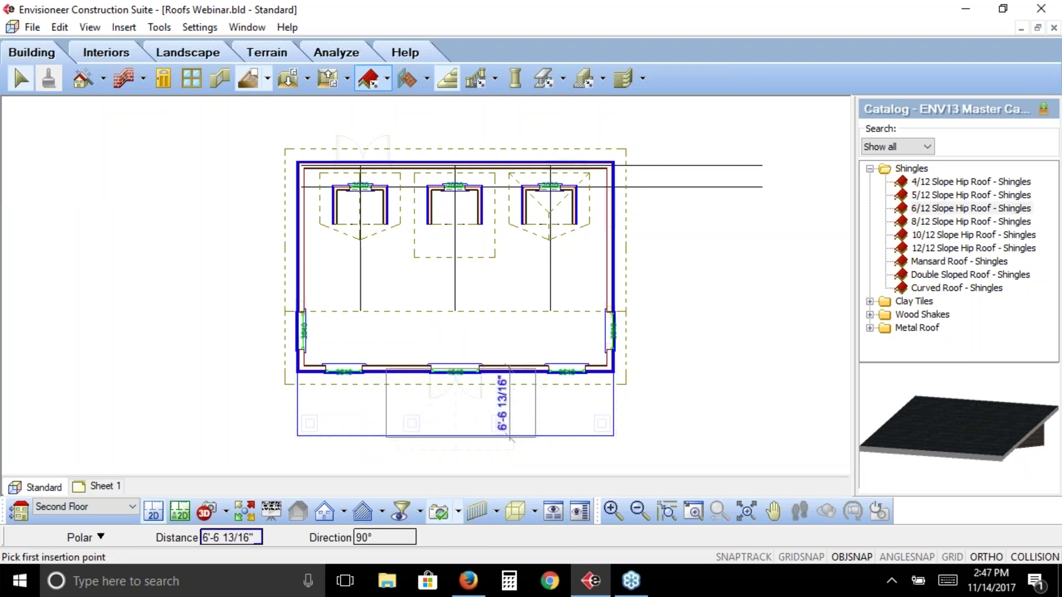
pyautogui.rightClick(533, 366)
pyautogui.click(556, 372)
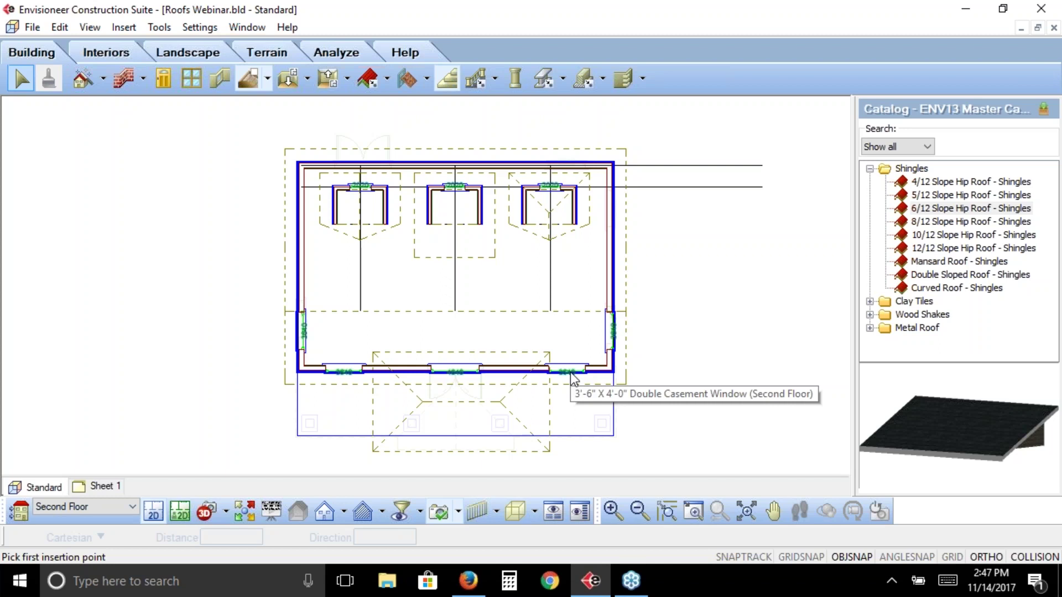
pyautogui.click(60, 27)
pyautogui.click(62, 47)
# Draw a 10/12 Slope Hip Roof - Shingles by picking points, extending about 6'-5" out from the middle of the front wall.
pyautogui.click(967, 235)
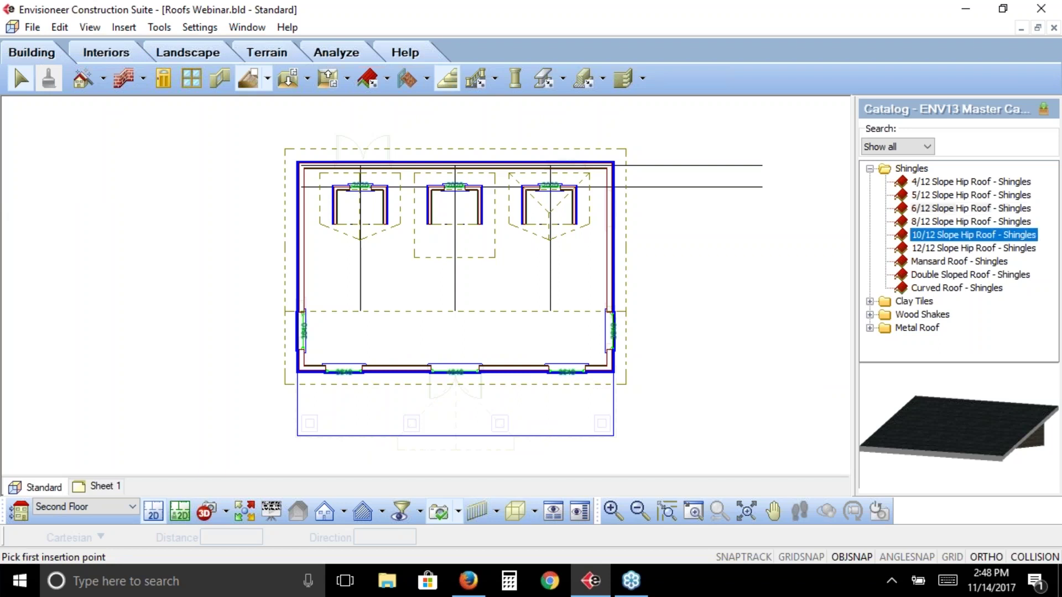
pyautogui.click(386, 370)
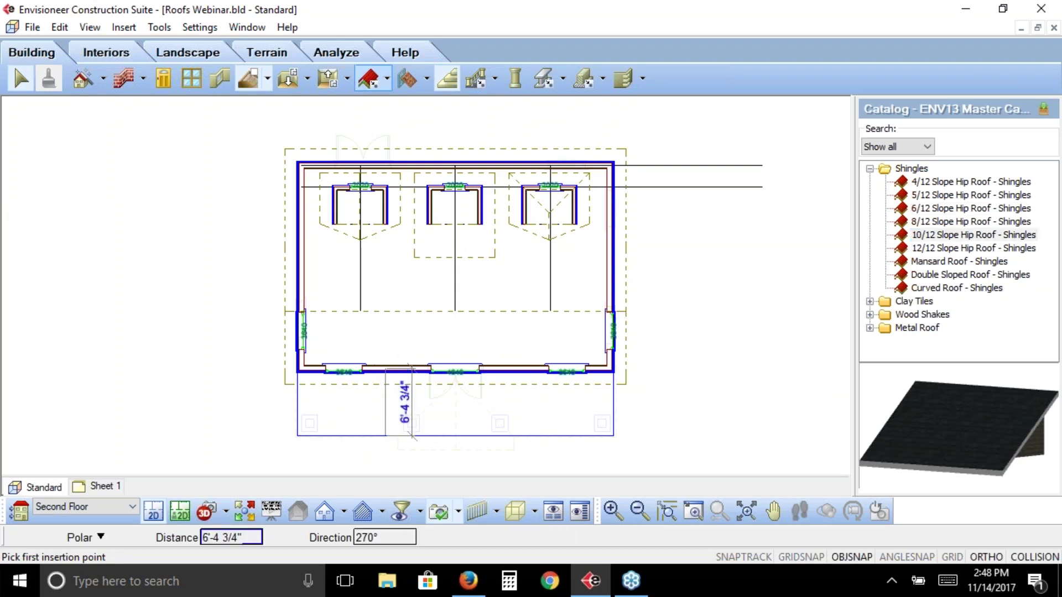
pyautogui.rightClick(528, 371)
pyautogui.click(555, 370)
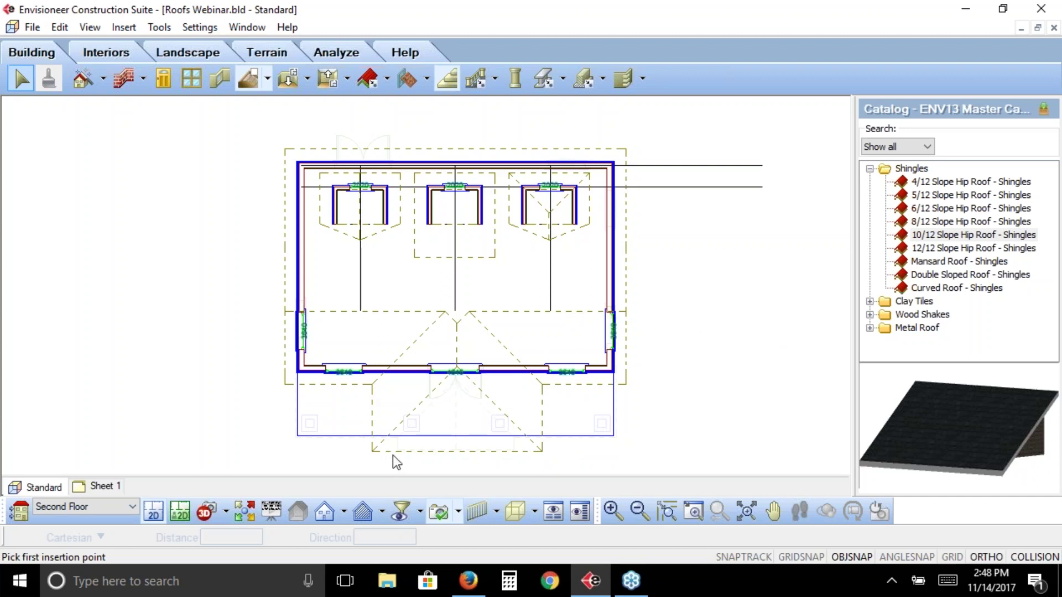
# Convert the combined main roof to surfaces using the Asphalt Shingle Roof Surface element from Roof Surfaces.
pyautogui.click(330, 393)
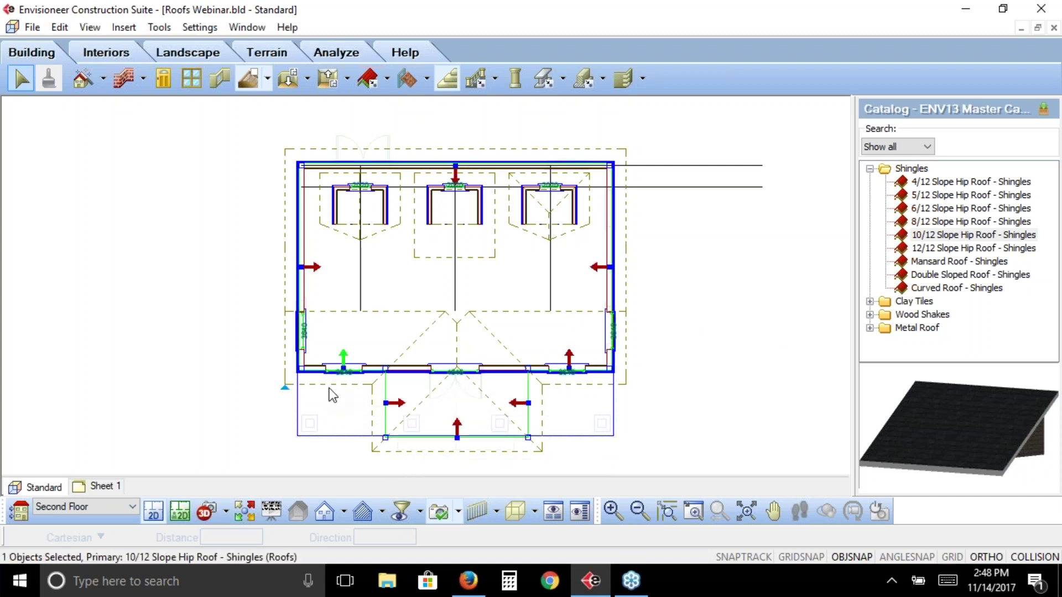
pyautogui.rightClick(324, 386)
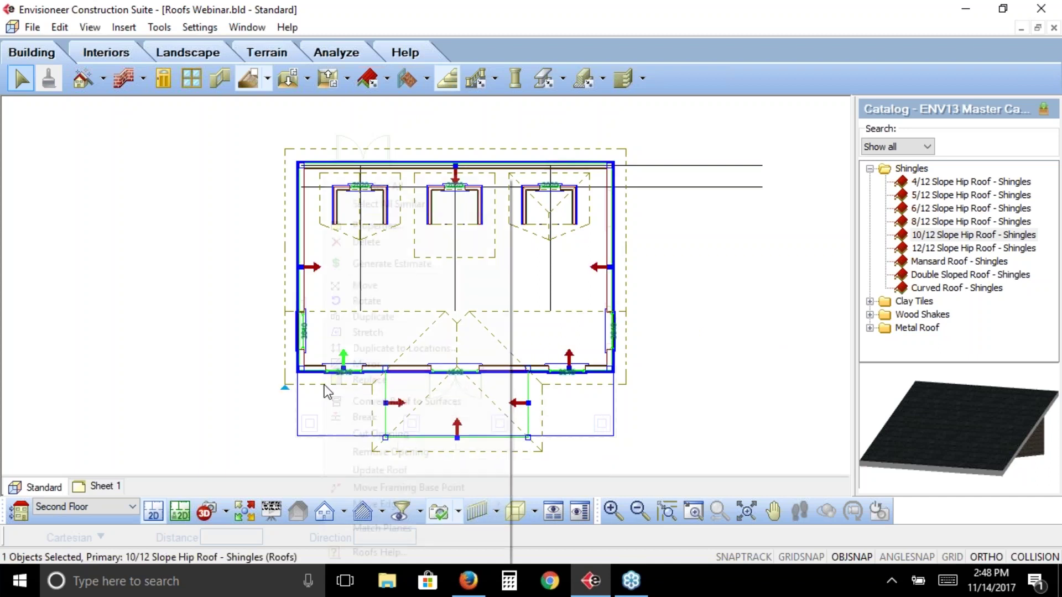
pyautogui.click(396, 403)
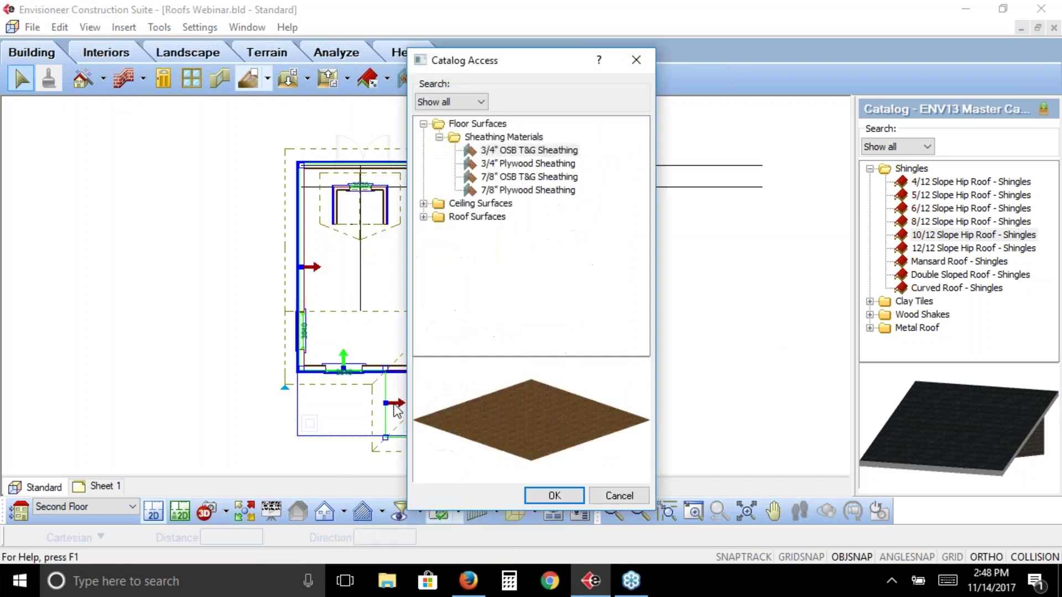
pyautogui.click(424, 217)
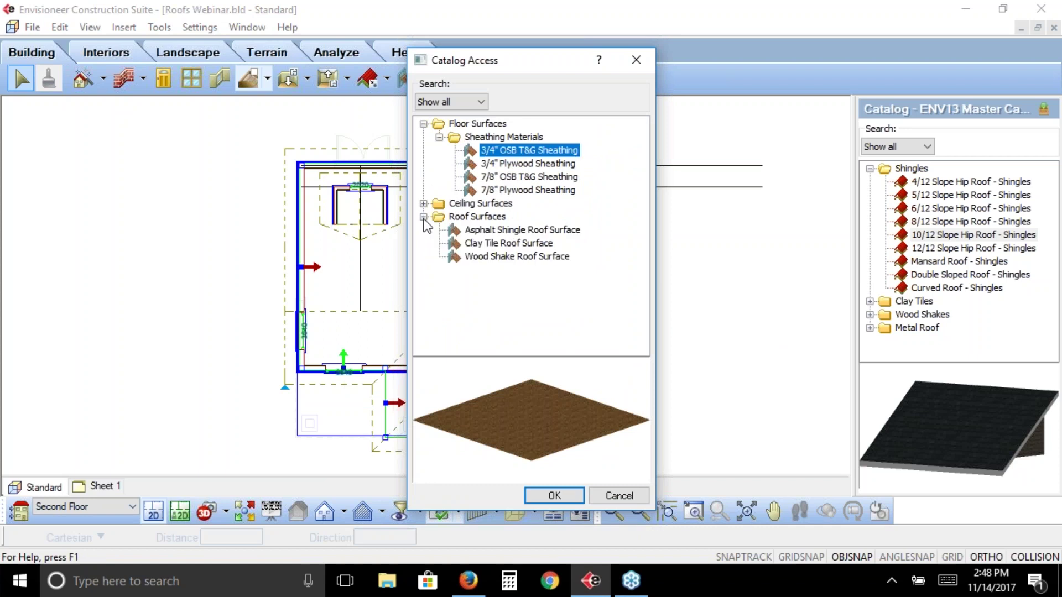
pyautogui.click(475, 229)
pyautogui.click(553, 495)
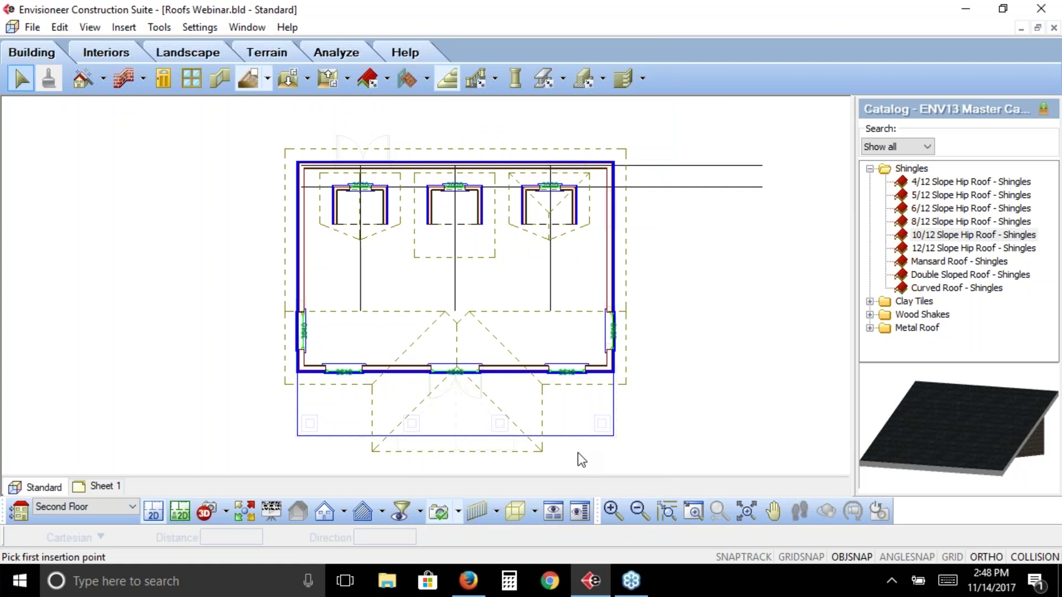
# Examine the quantity assemblies of the front projection's east-side roof surface and close its properties unchanged.
pyautogui.click(542, 416)
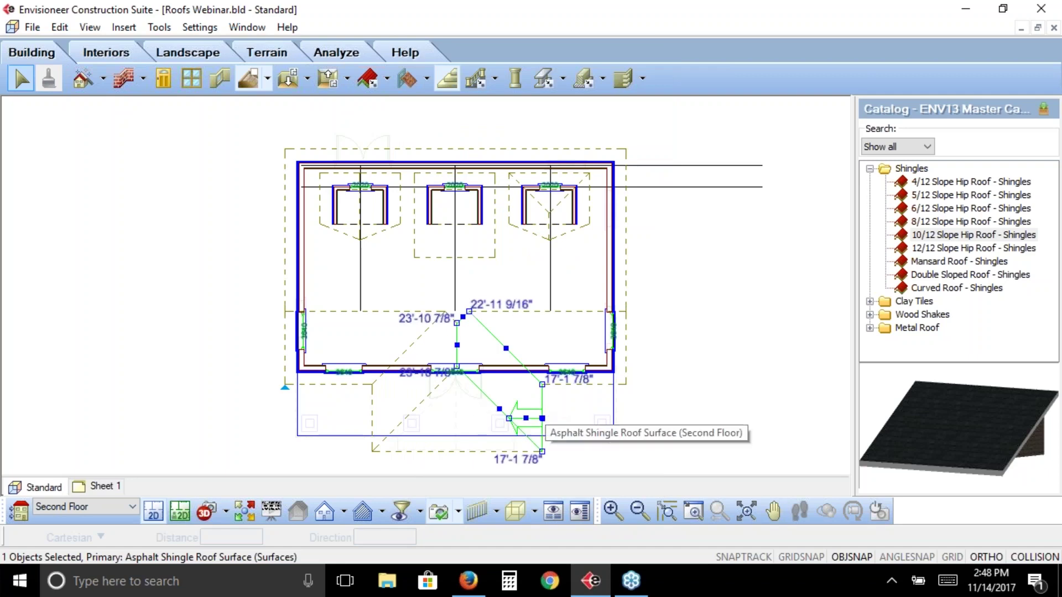
pyautogui.rightClick(542, 418)
pyautogui.click(605, 93)
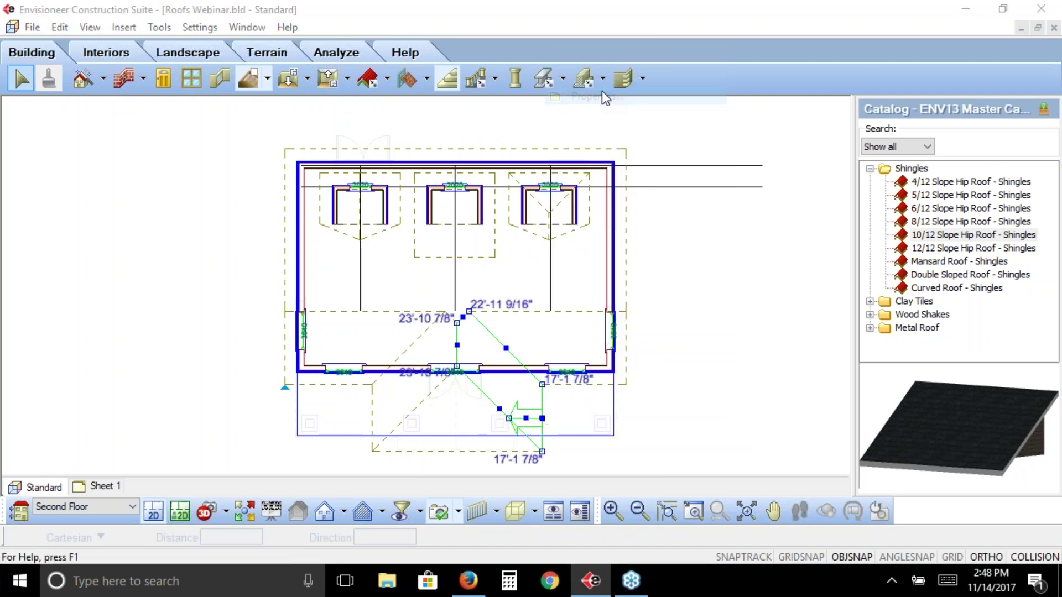
pyautogui.click(441, 145)
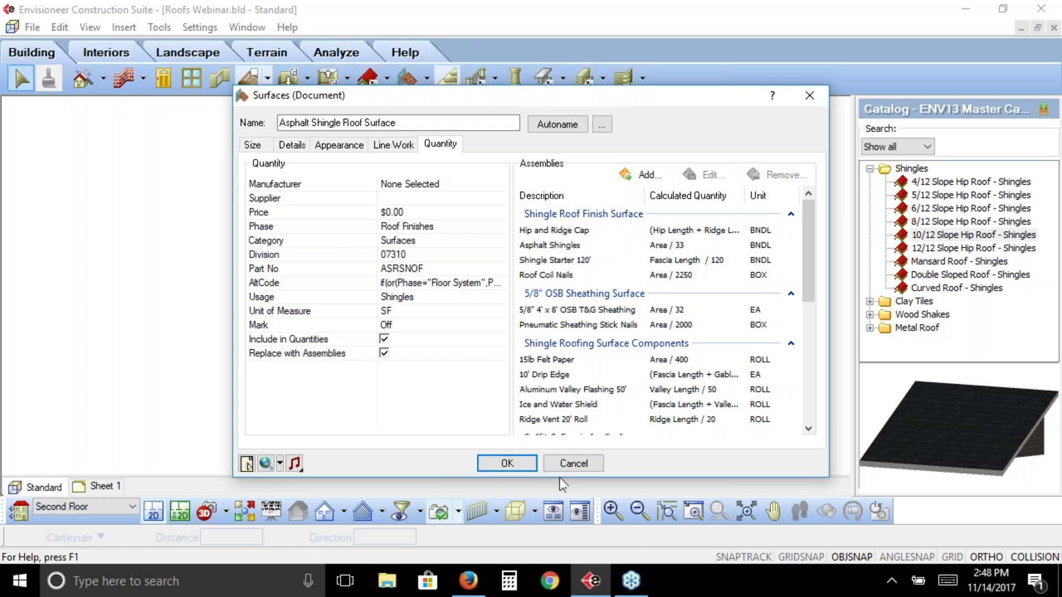
pyautogui.click(573, 467)
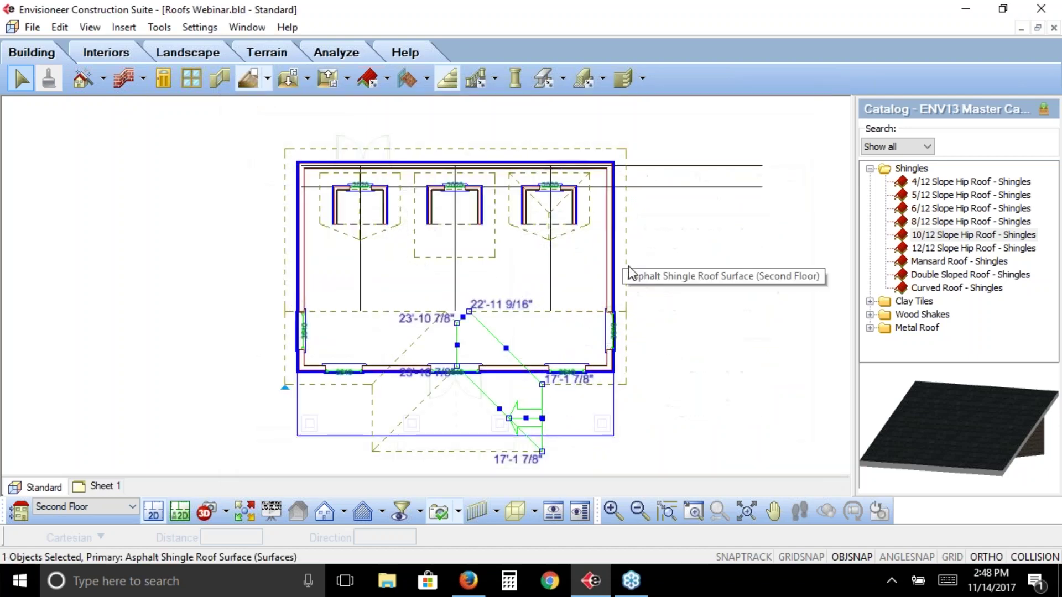
# Try disabling Include in Quantities and Replace with Assemblies and removing the Shingle Roof Finish Surface assembly for the main roof's front-right surface, and cancel.
pyautogui.rightClick(630, 329)
pyautogui.click(683, 242)
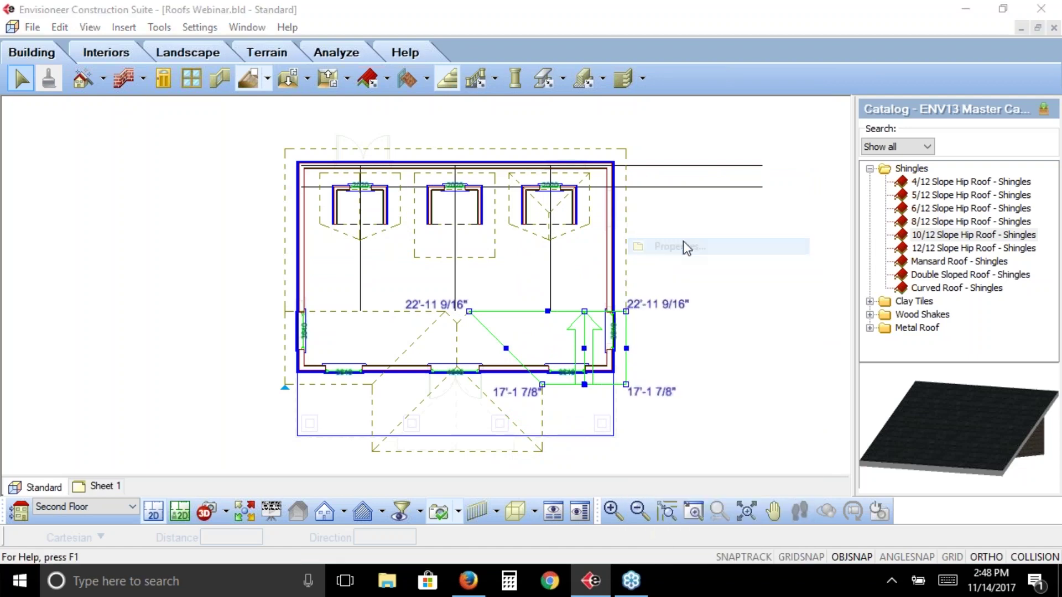
pyautogui.click(440, 144)
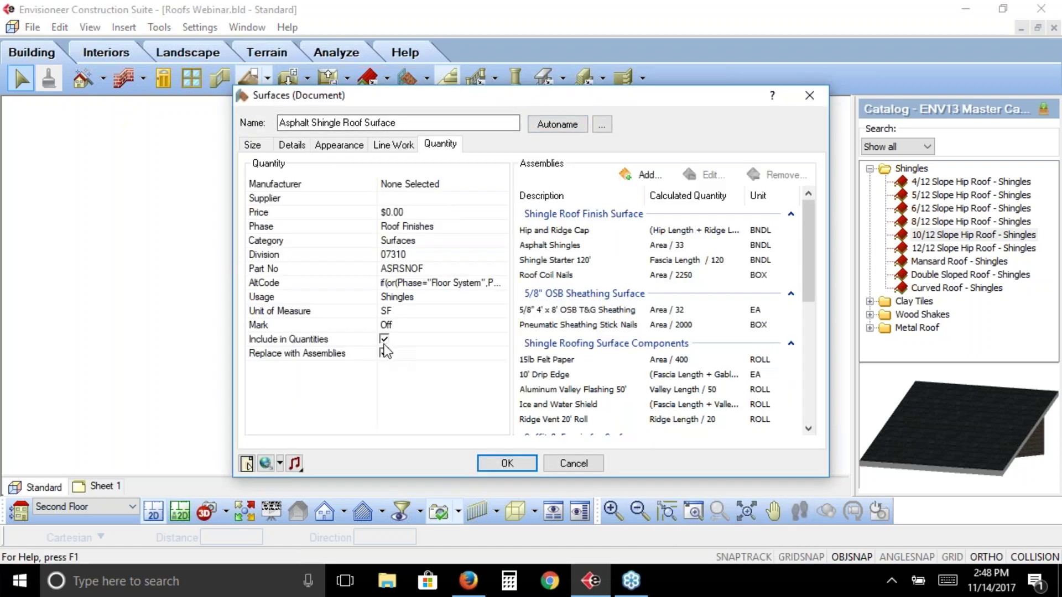
pyautogui.click(385, 340)
pyautogui.click(385, 353)
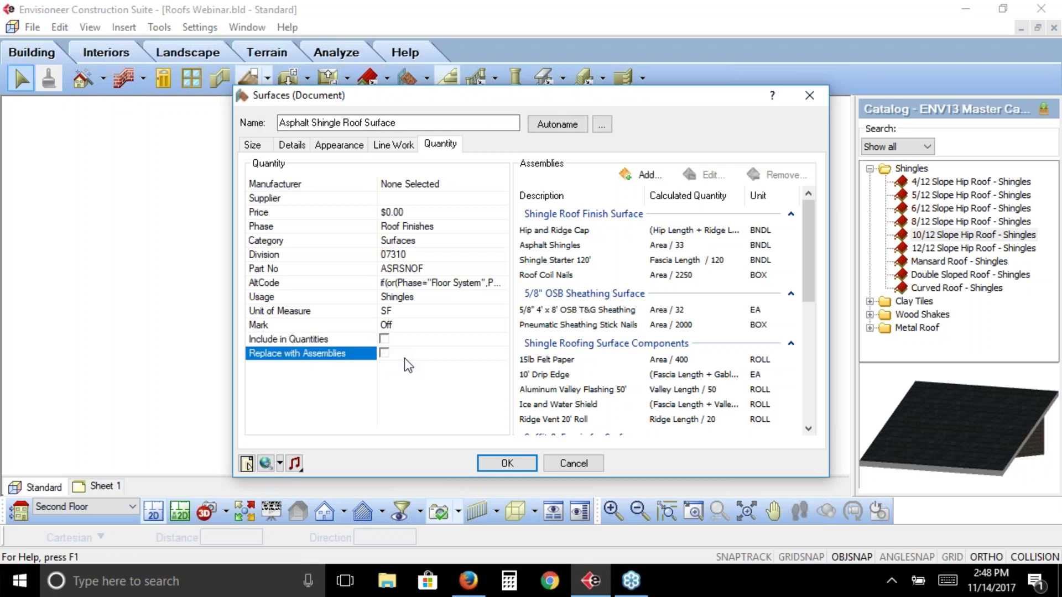
pyautogui.click(636, 216)
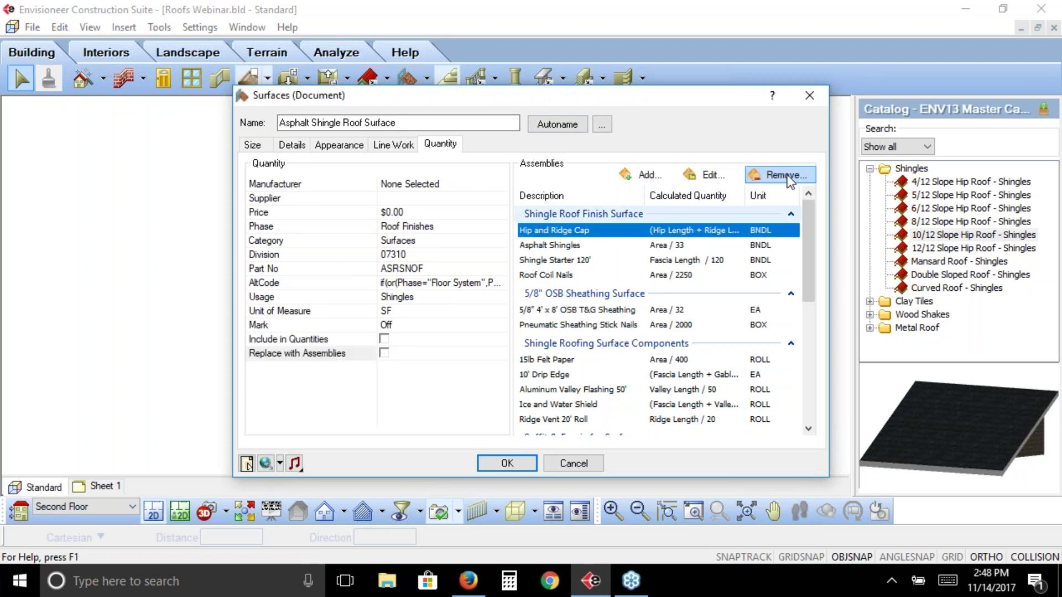
pyautogui.click(783, 174)
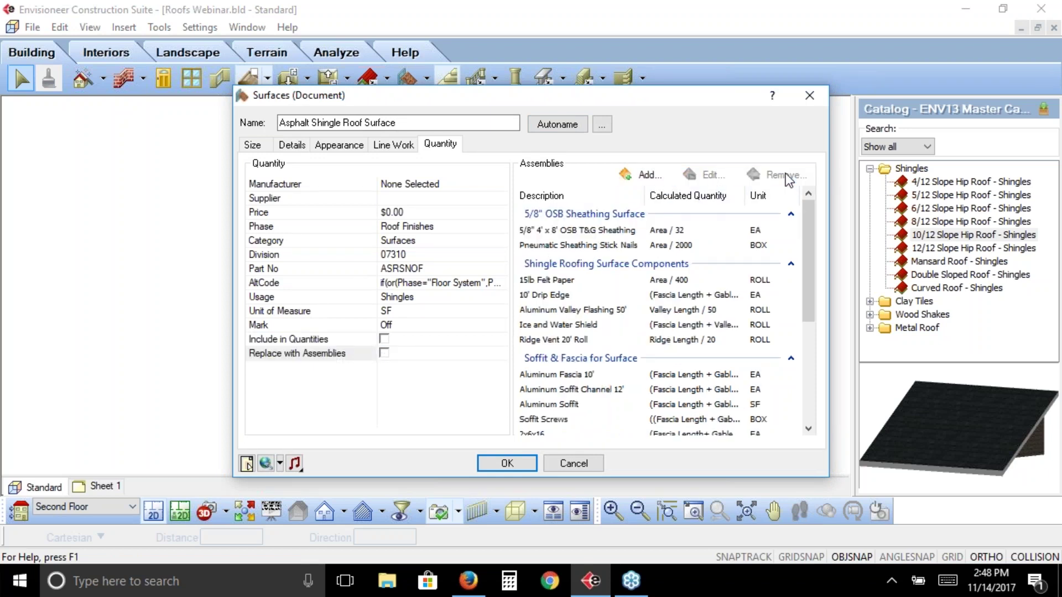
pyautogui.click(572, 464)
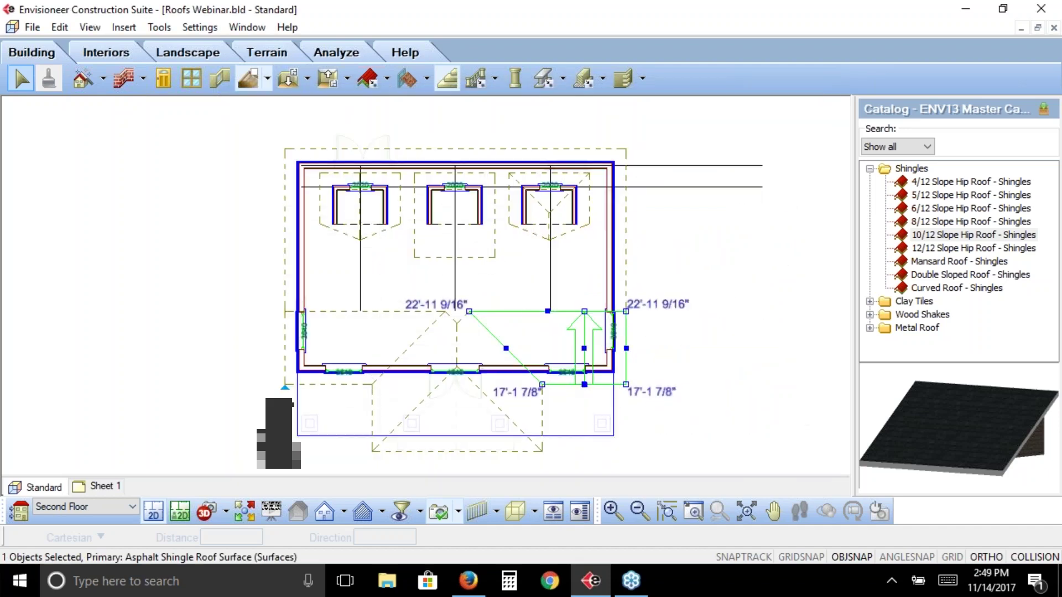